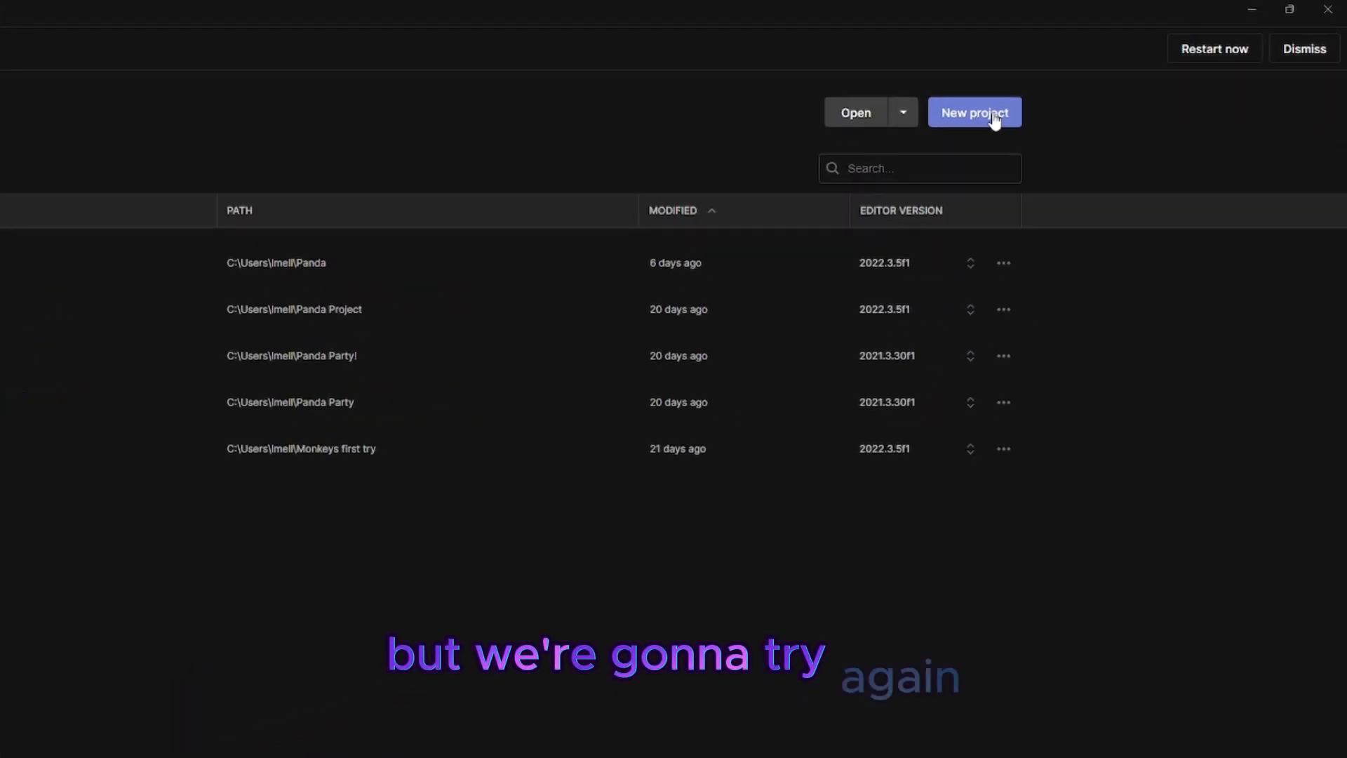
Step: Create a new project from the 3D Core template and name it Panda Partys
{"action": "left_click", "coordinate": [1065, 97]}
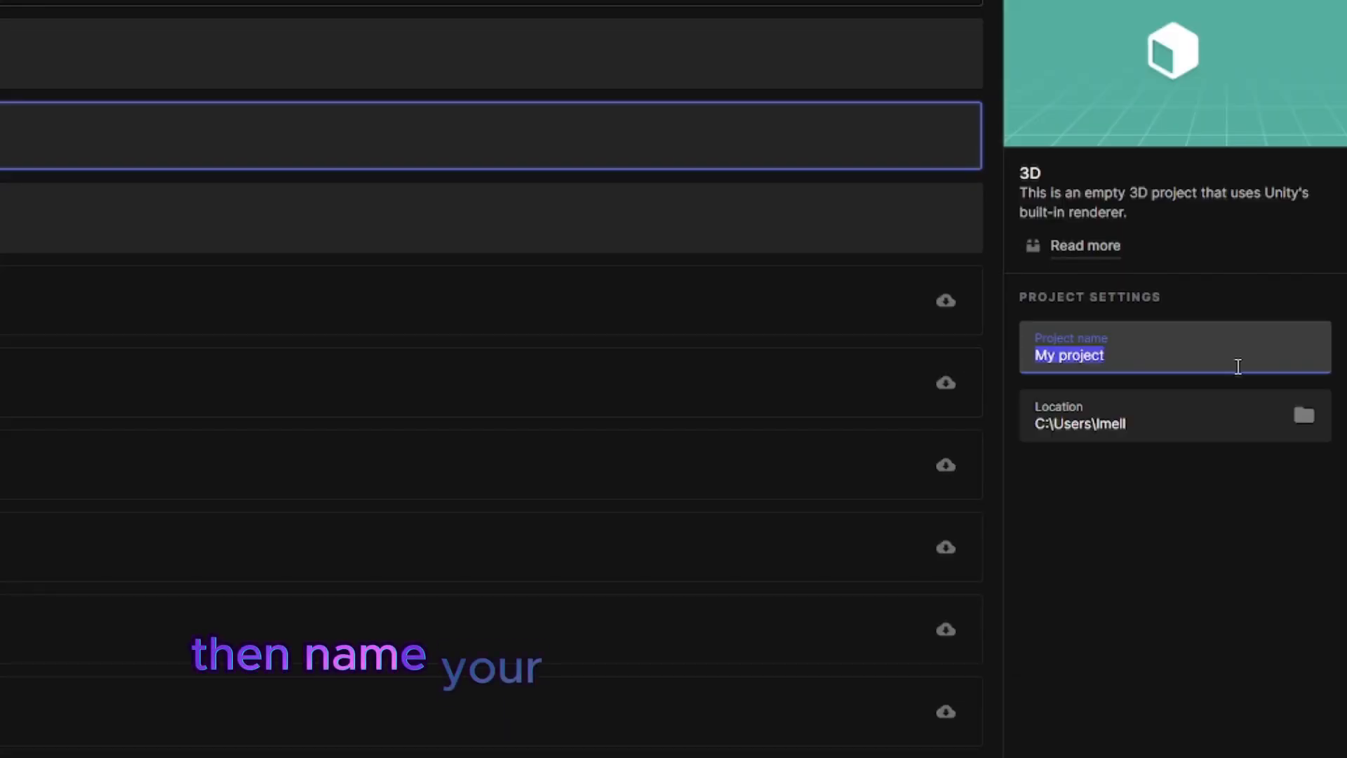
{"action": "key", "text": "BackSpace"}
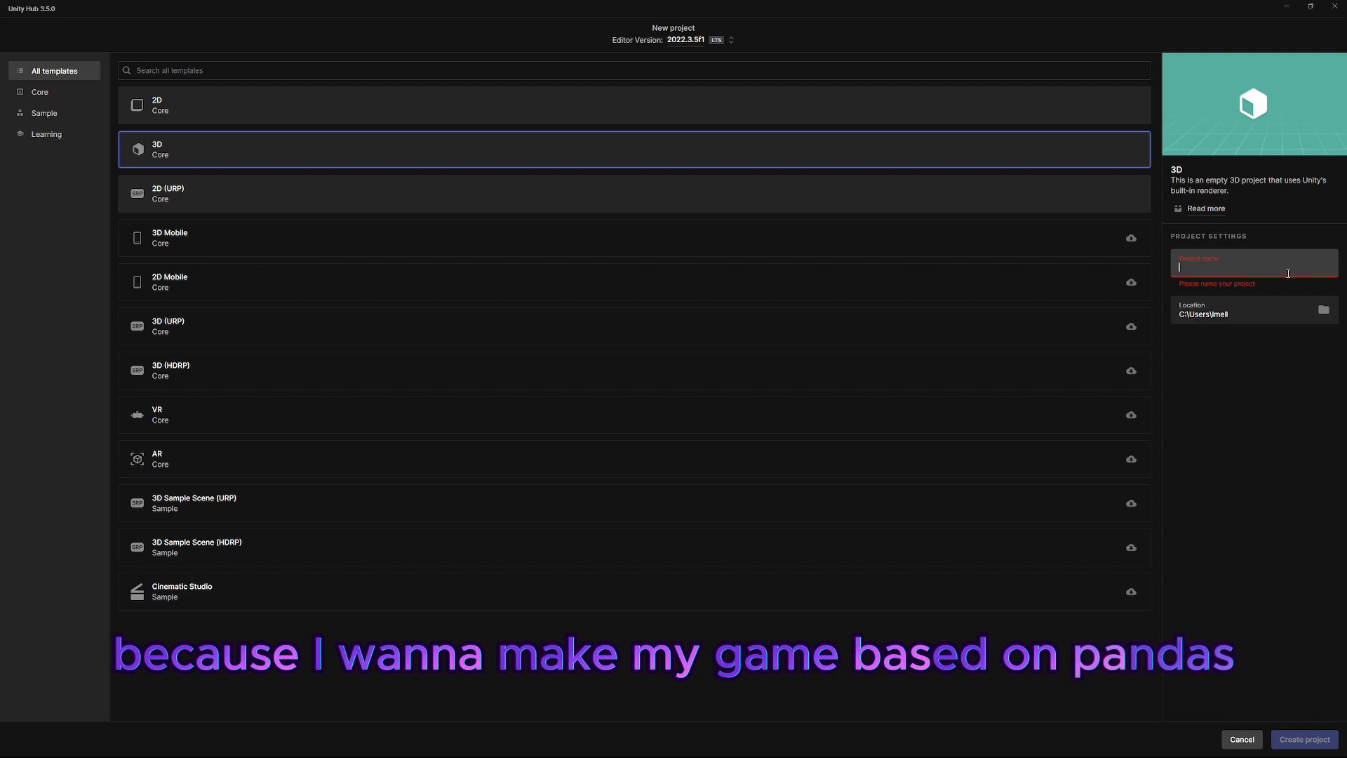
{"action": "type", "text": "Panda Partys"}
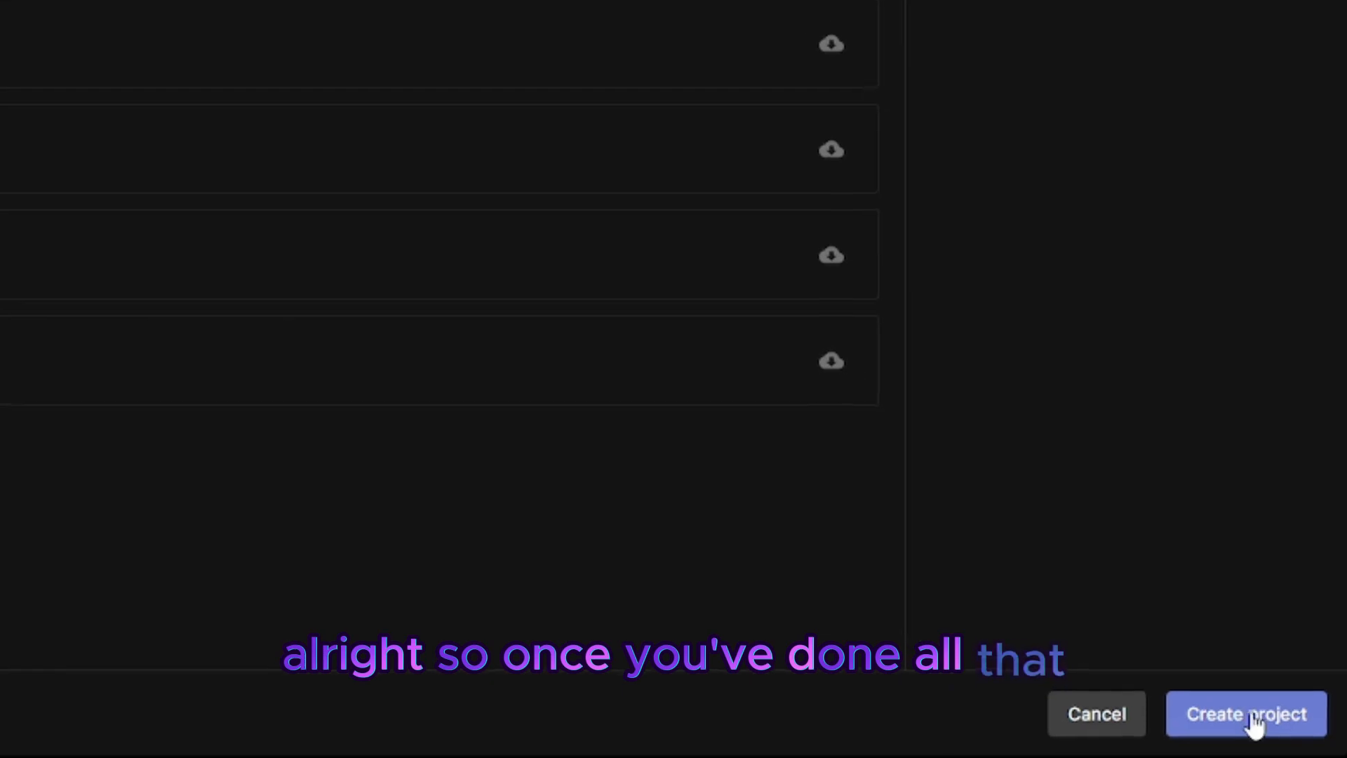
{"action": "left_click", "coordinate": [1248, 716]}
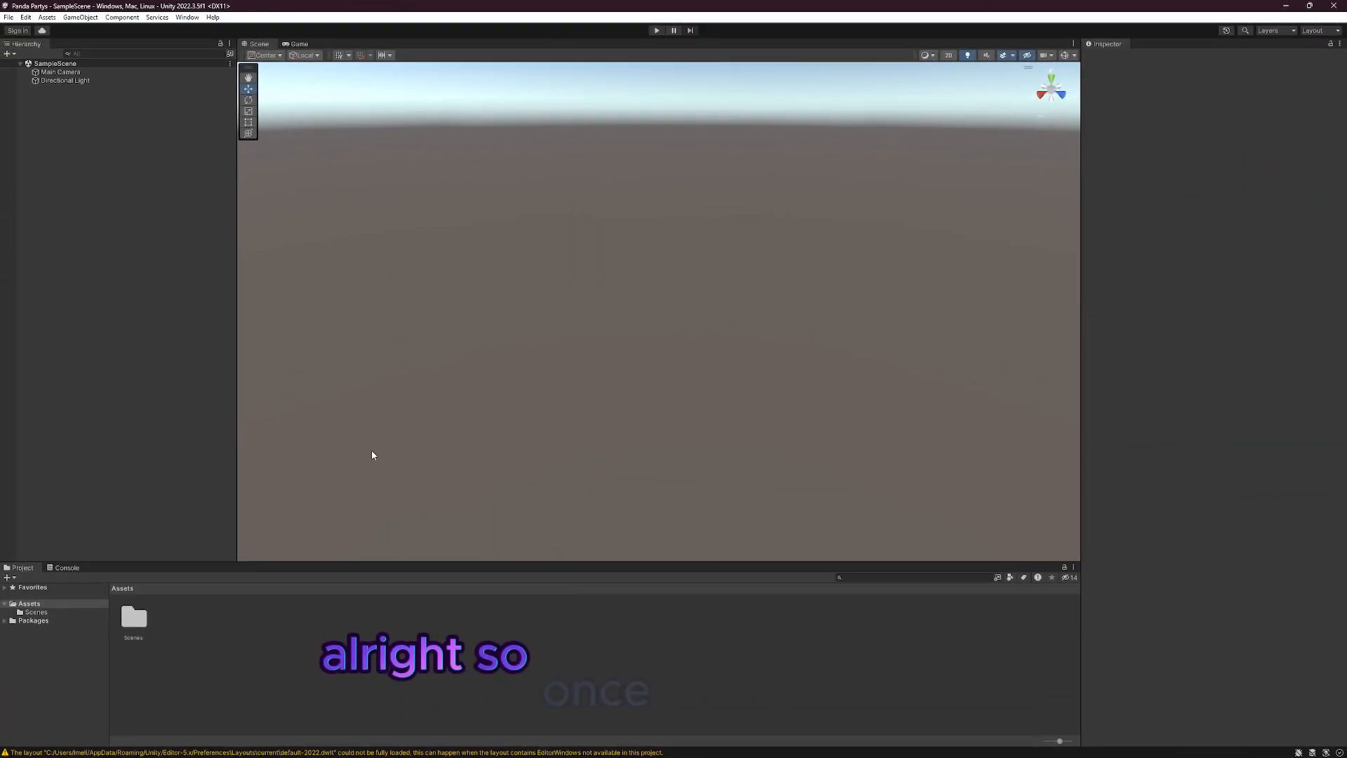
Step: Open the project settings and install XR Plugin Management
{"action": "right_click_drag", "start_coordinate": [500, 296], "coordinate": [836, 281]}
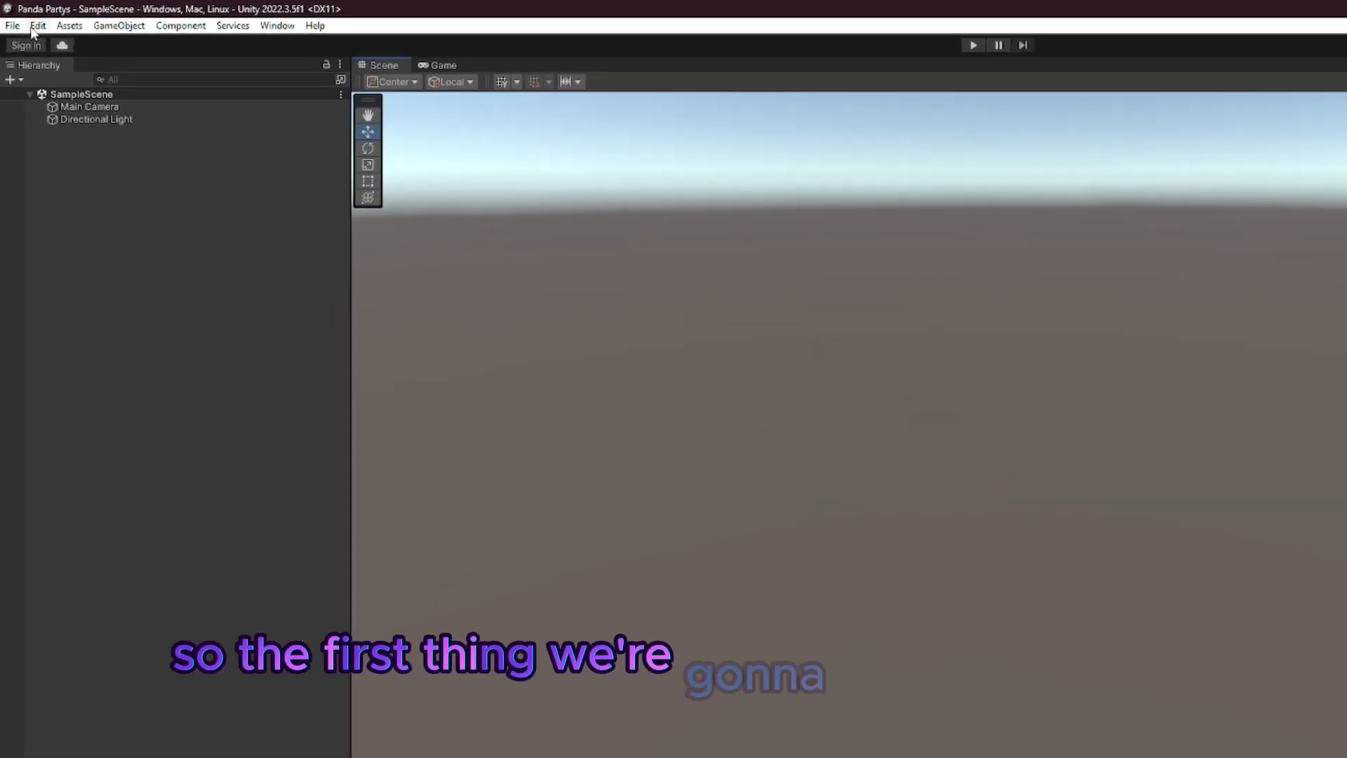
{"action": "left_click", "coordinate": [25, 16]}
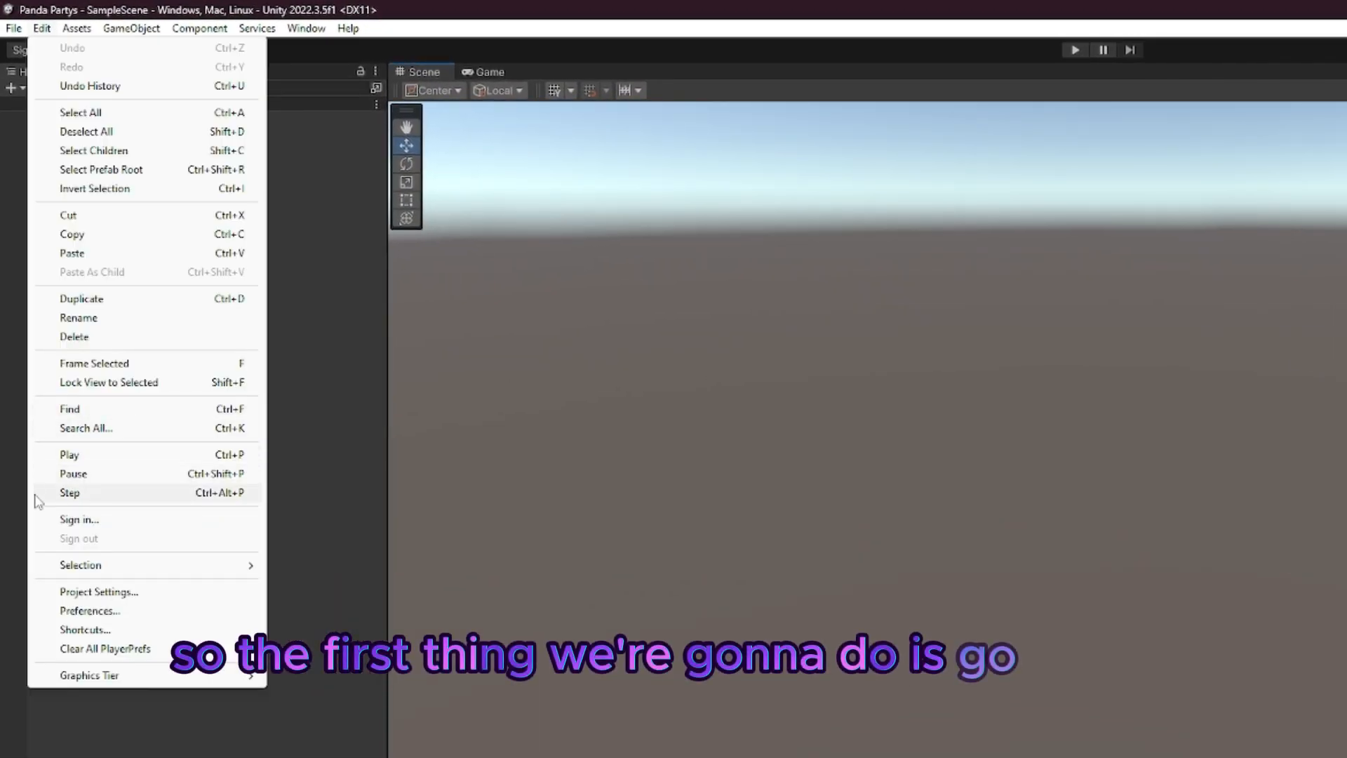
{"action": "left_click", "coordinate": [42, 593]}
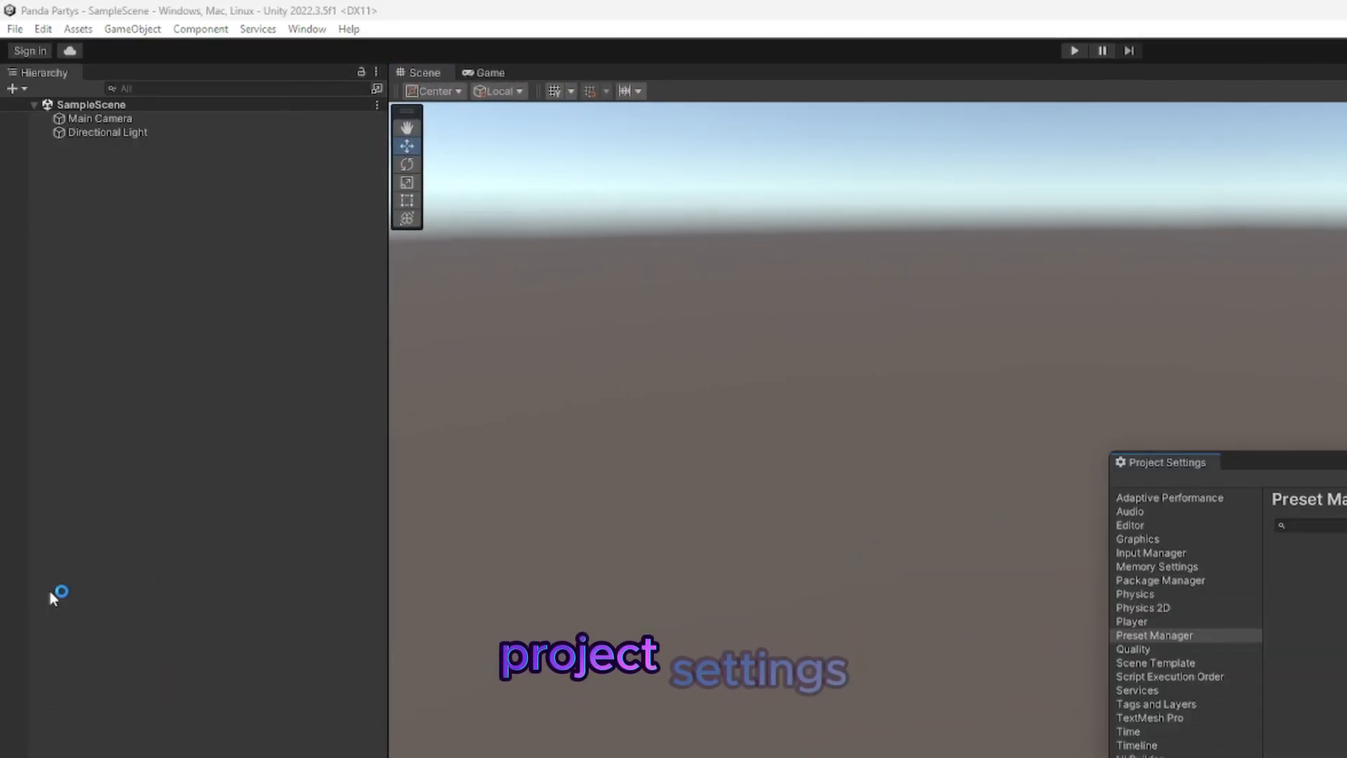
{"action": "left_click", "coordinate": [400, 530]}
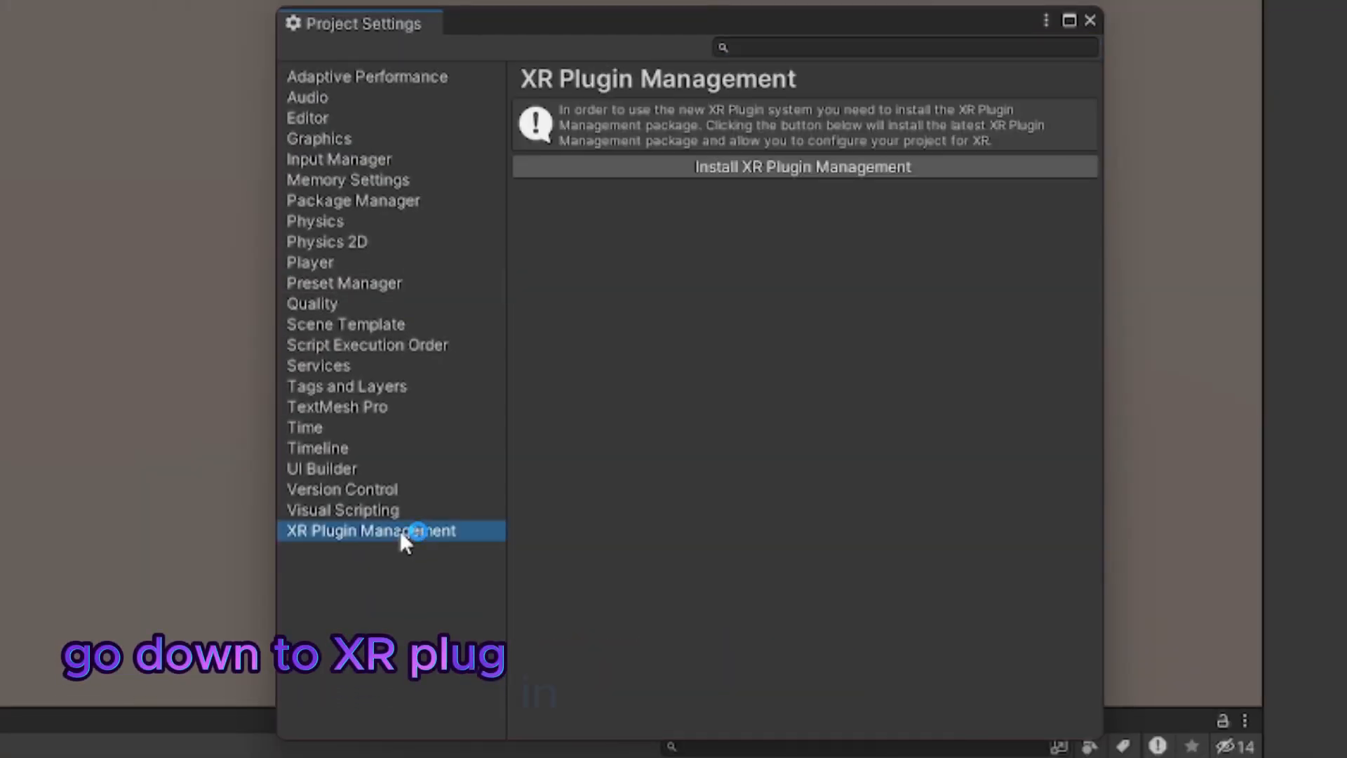
{"action": "left_click", "coordinate": [786, 170]}
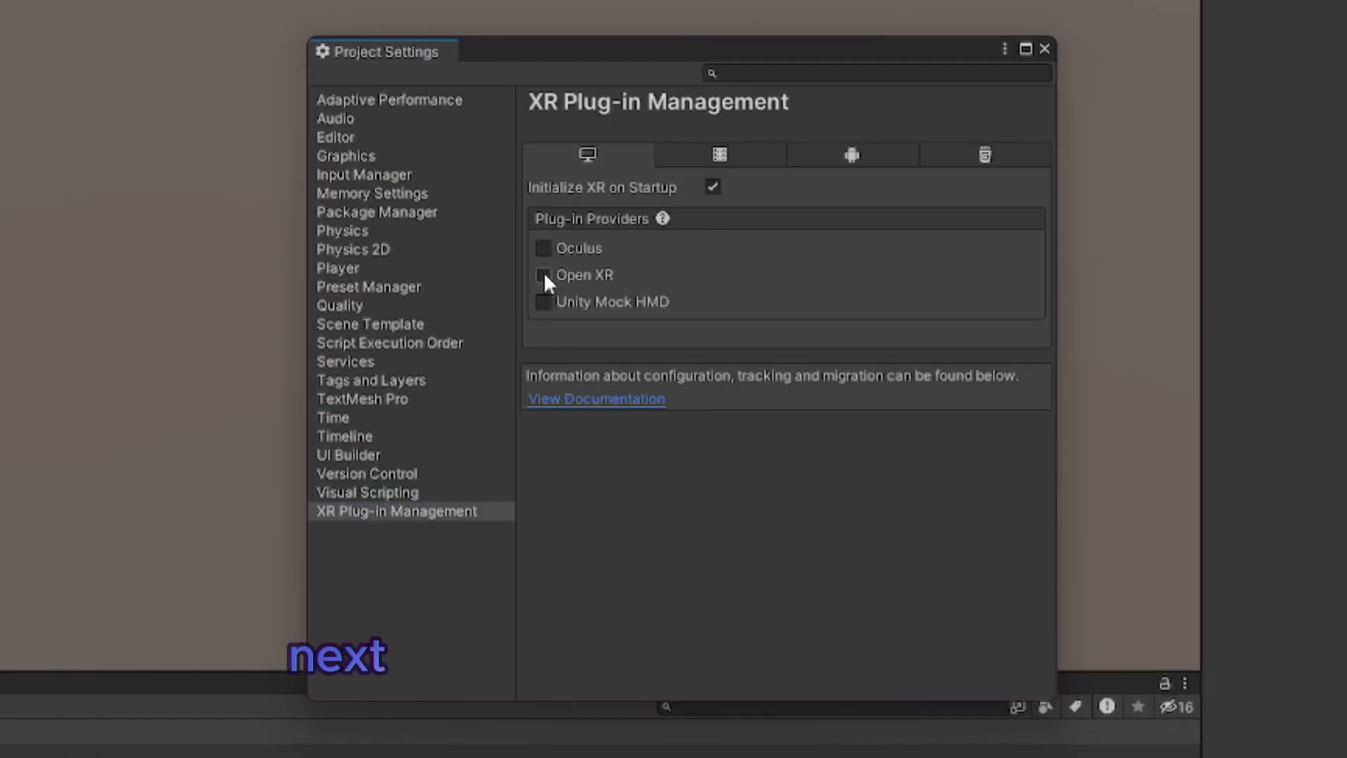
Step: Enable OpenXR as the desktop plug-in provider with the new input backends, and ignore build errors in Project Validation
{"action": "left_click", "coordinate": [545, 276]}
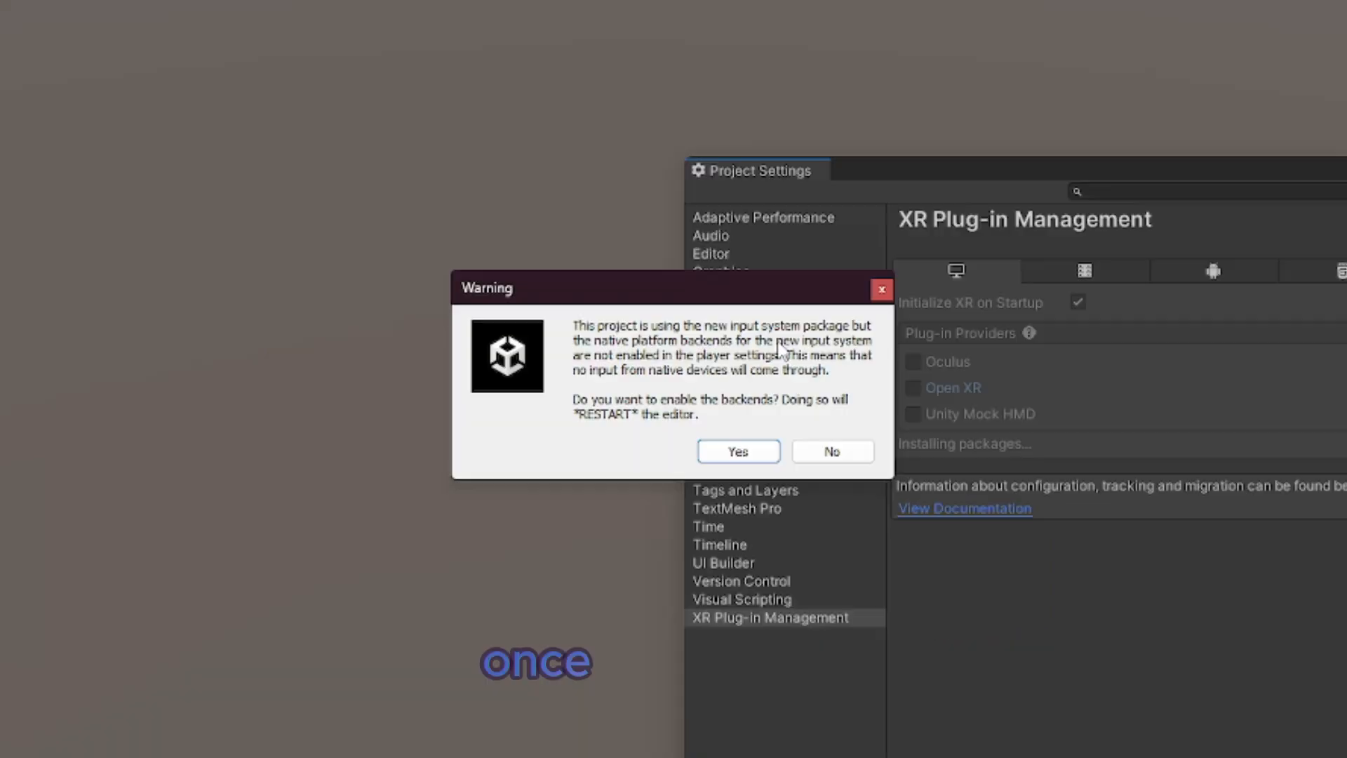
{"action": "left_click", "coordinate": [738, 451]}
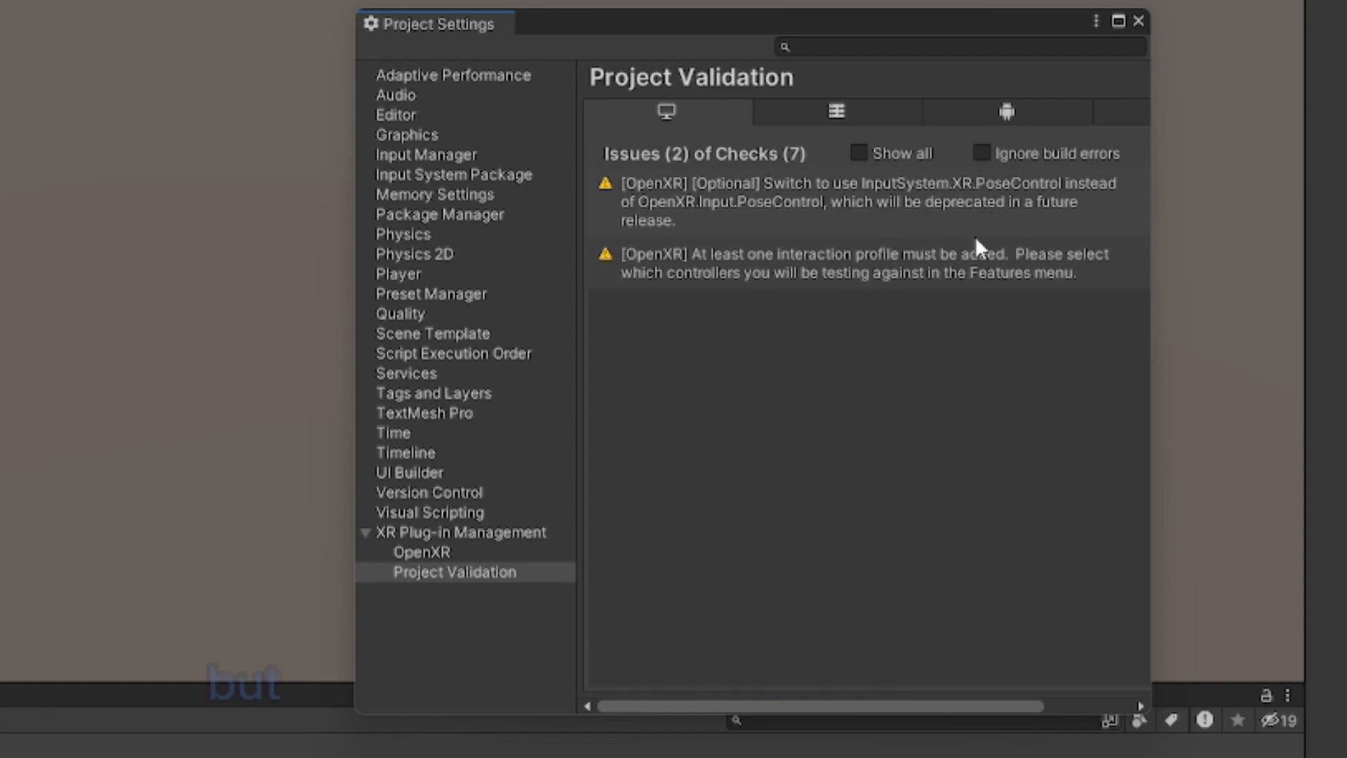
{"action": "left_click", "coordinate": [981, 153]}
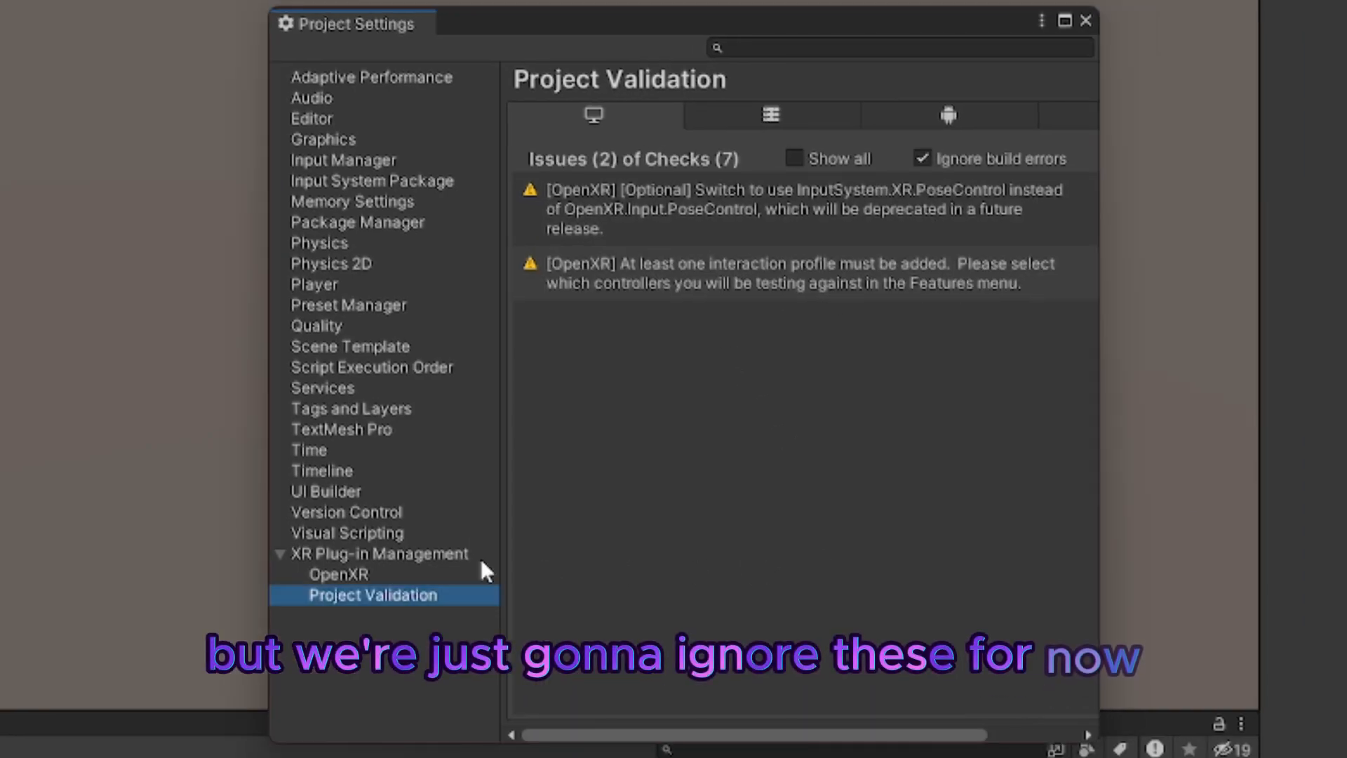
Step: Enable Oculus as the Android plug-in provider in XR Plug-in Management
{"action": "left_click", "coordinate": [414, 553]}
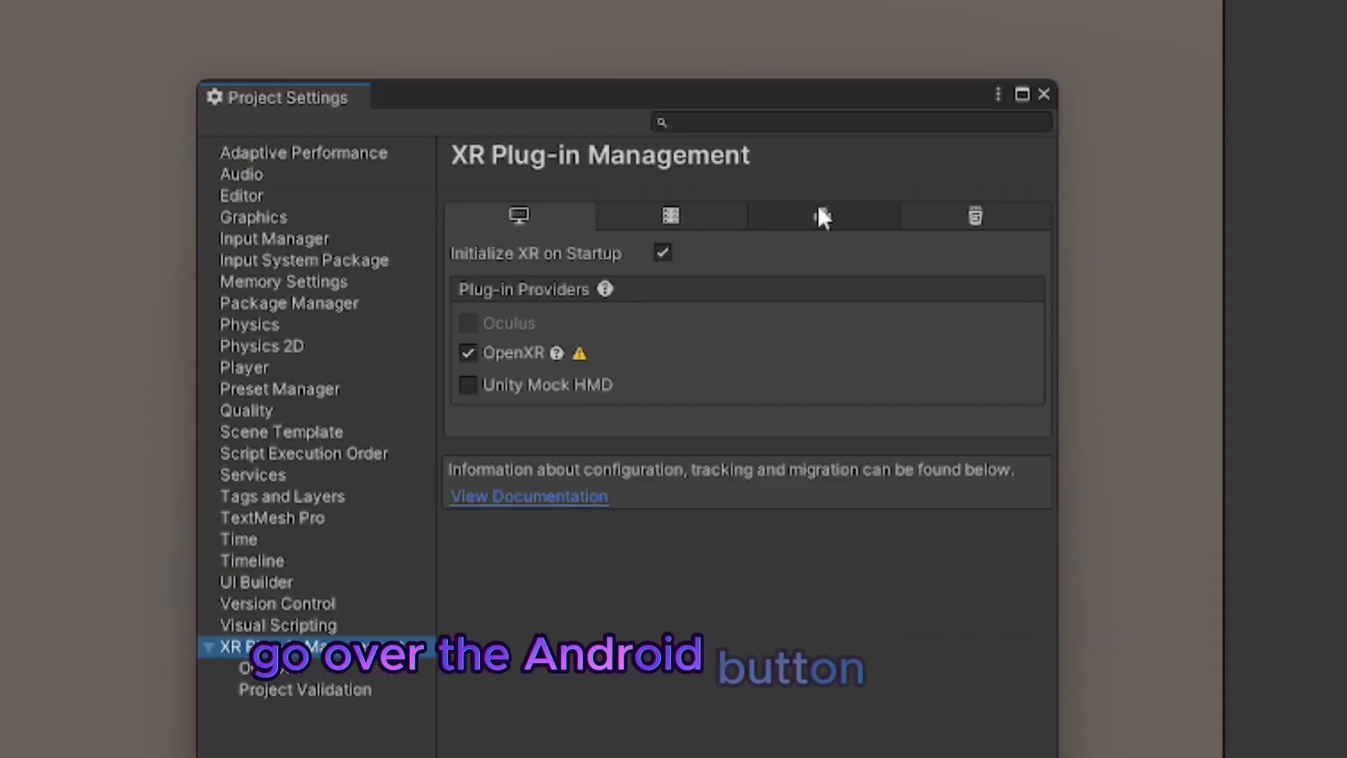
{"action": "left_click", "coordinate": [822, 216]}
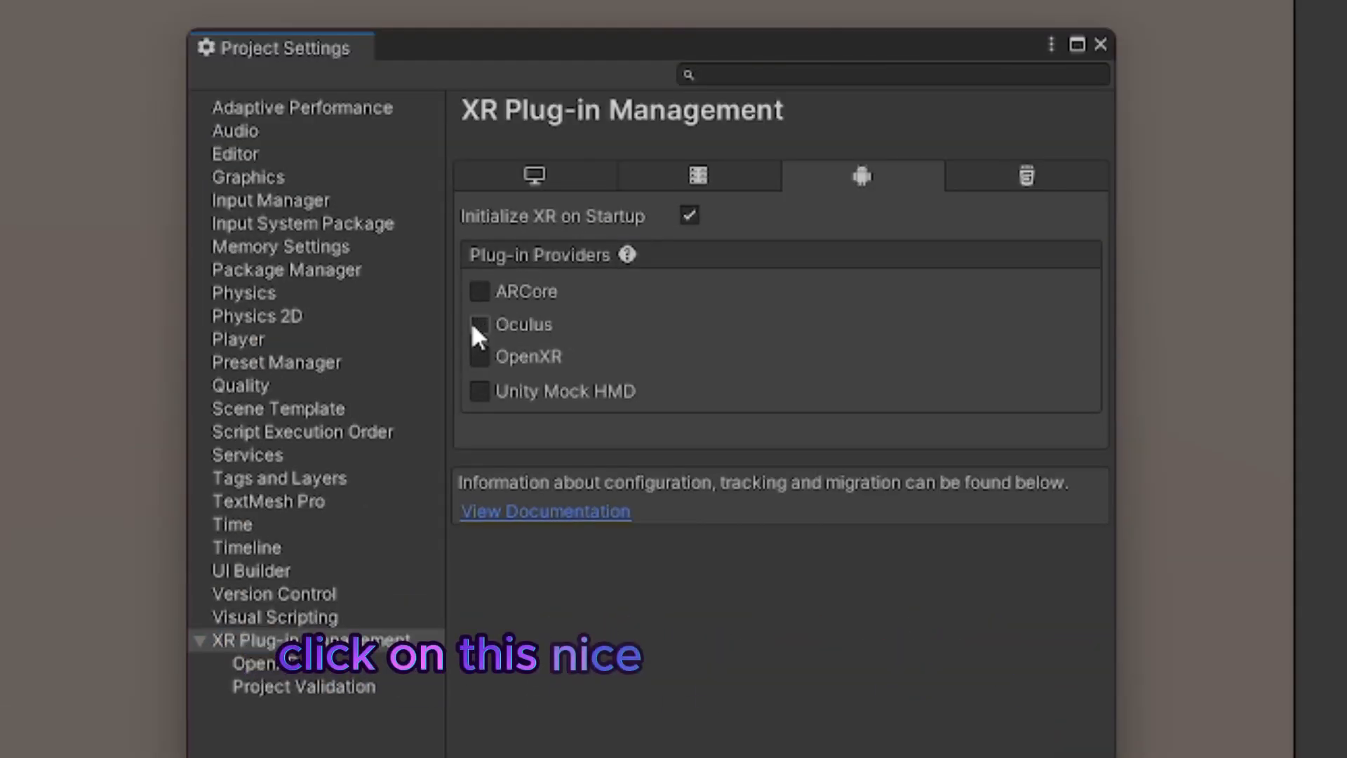
{"action": "left_click", "coordinate": [480, 324]}
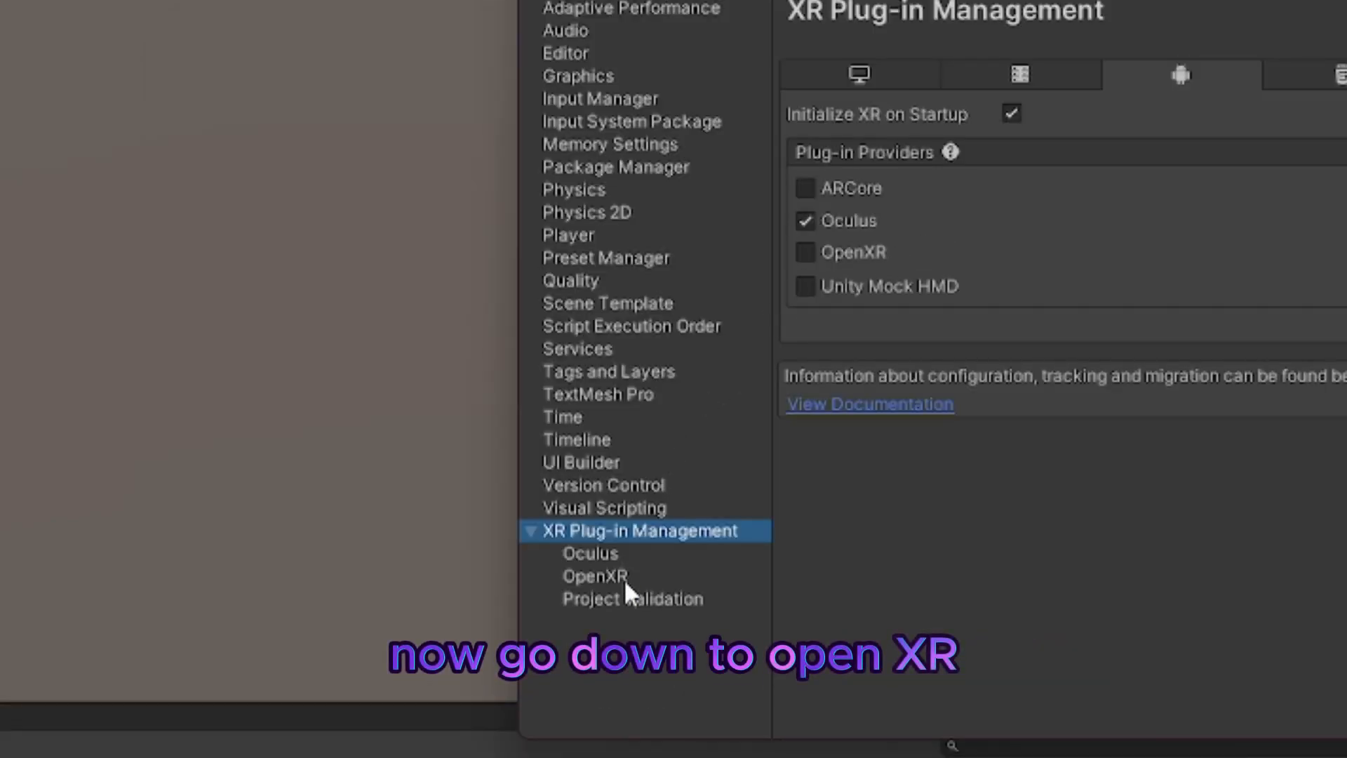
Step: Set the desktop OpenXR render mode to Multi-pass and add the Oculus Touch and Valve Index controller profiles
{"action": "left_click", "coordinate": [265, 686]}
{"action": "left_click_drag", "start_coordinate": [717, 95], "coordinate": [752, 154]}
{"action": "left_click_drag", "start_coordinate": [752, 155], "coordinate": [769, 155]}
{"action": "left_click", "coordinate": [518, 193]}
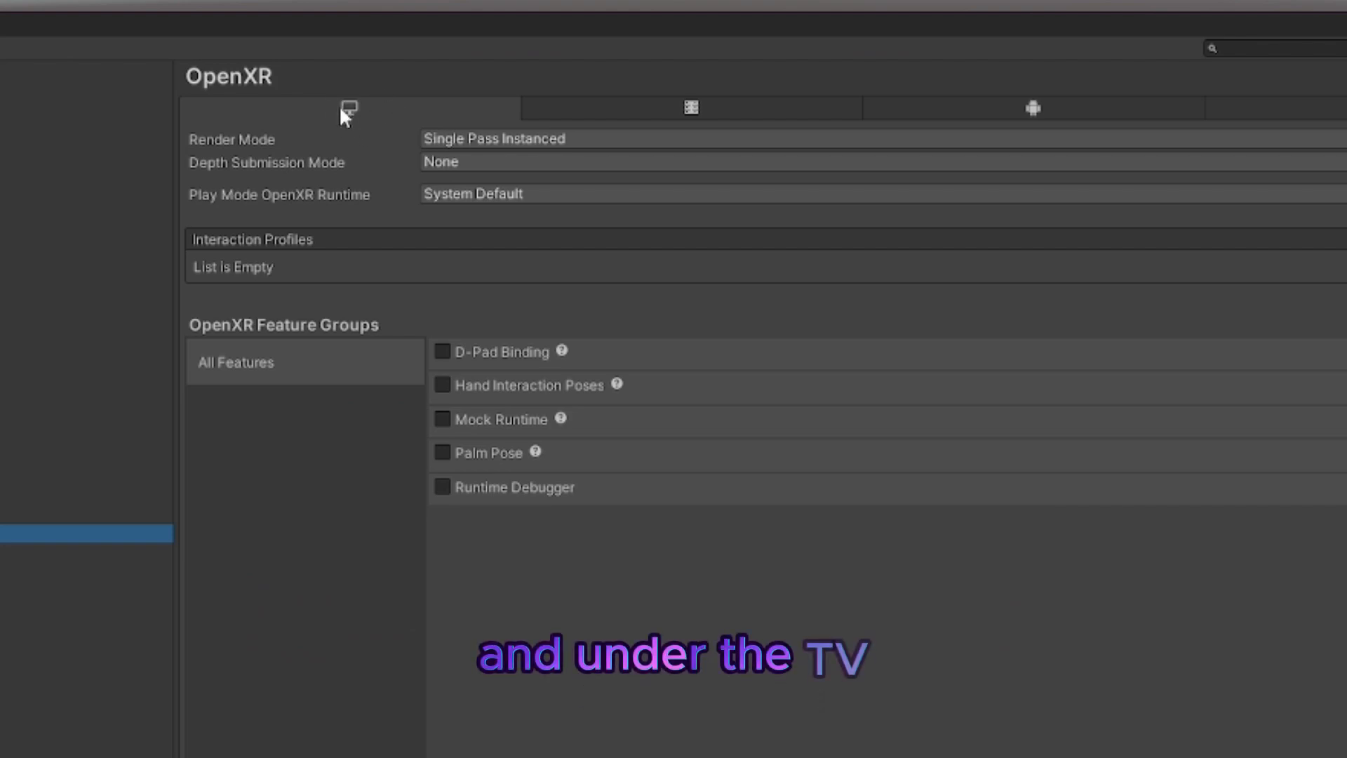
{"action": "left_click", "coordinate": [650, 144]}
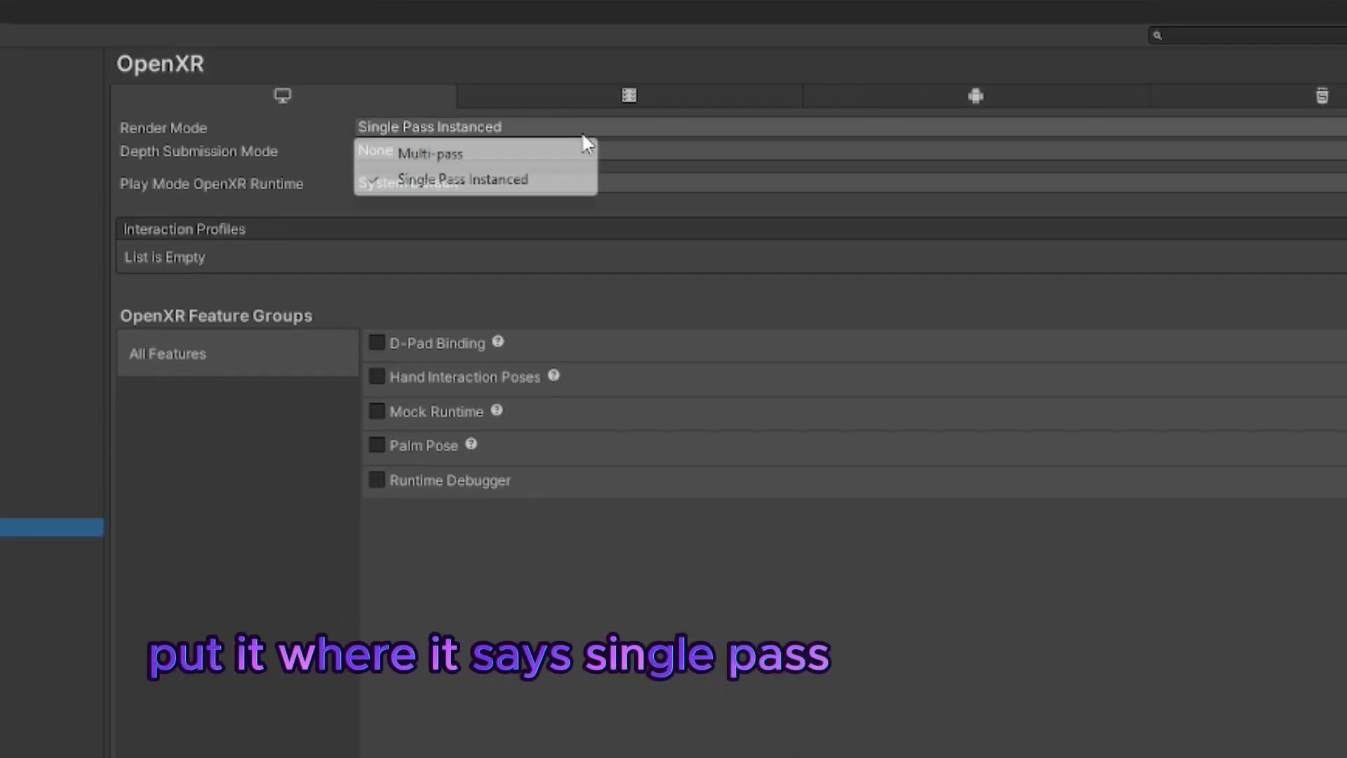
{"action": "left_click", "coordinate": [526, 153]}
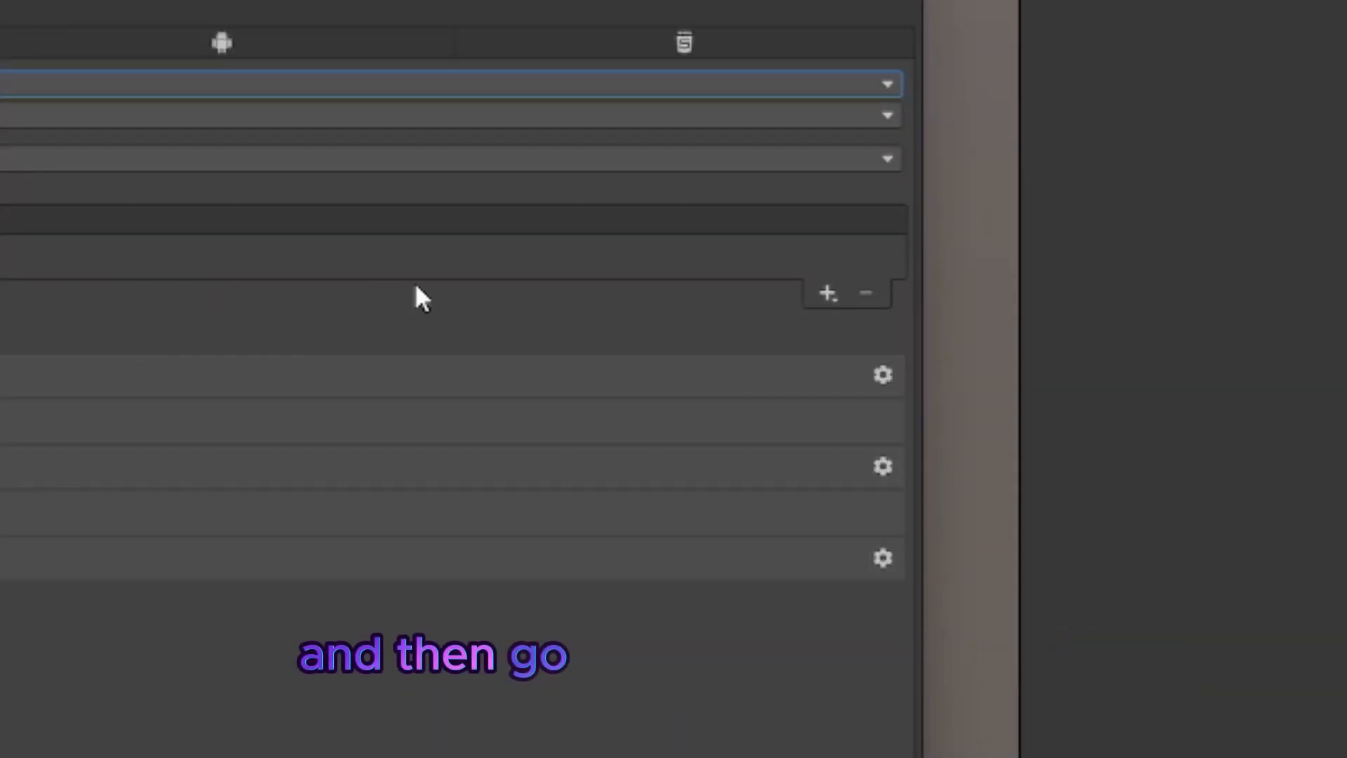
{"action": "left_click", "coordinate": [835, 290]}
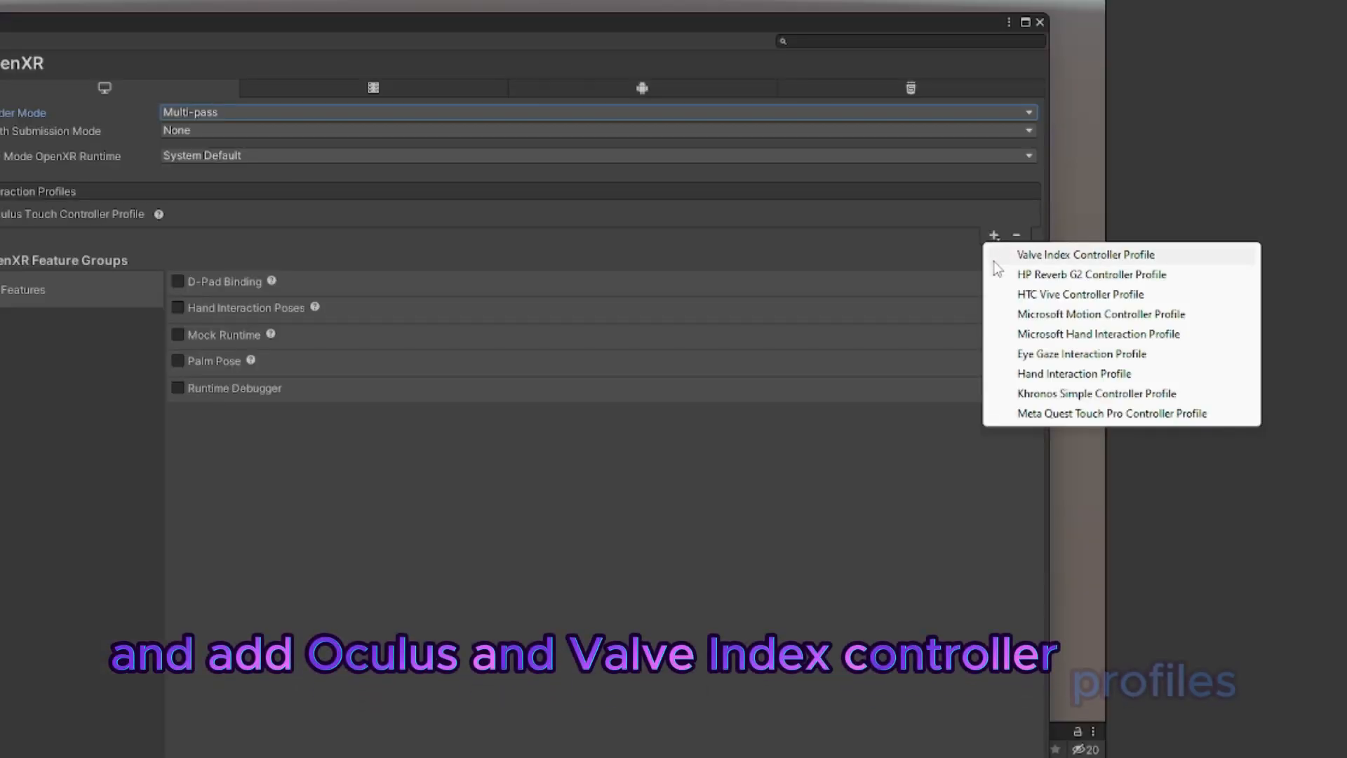
{"action": "left_click", "coordinate": [995, 260]}
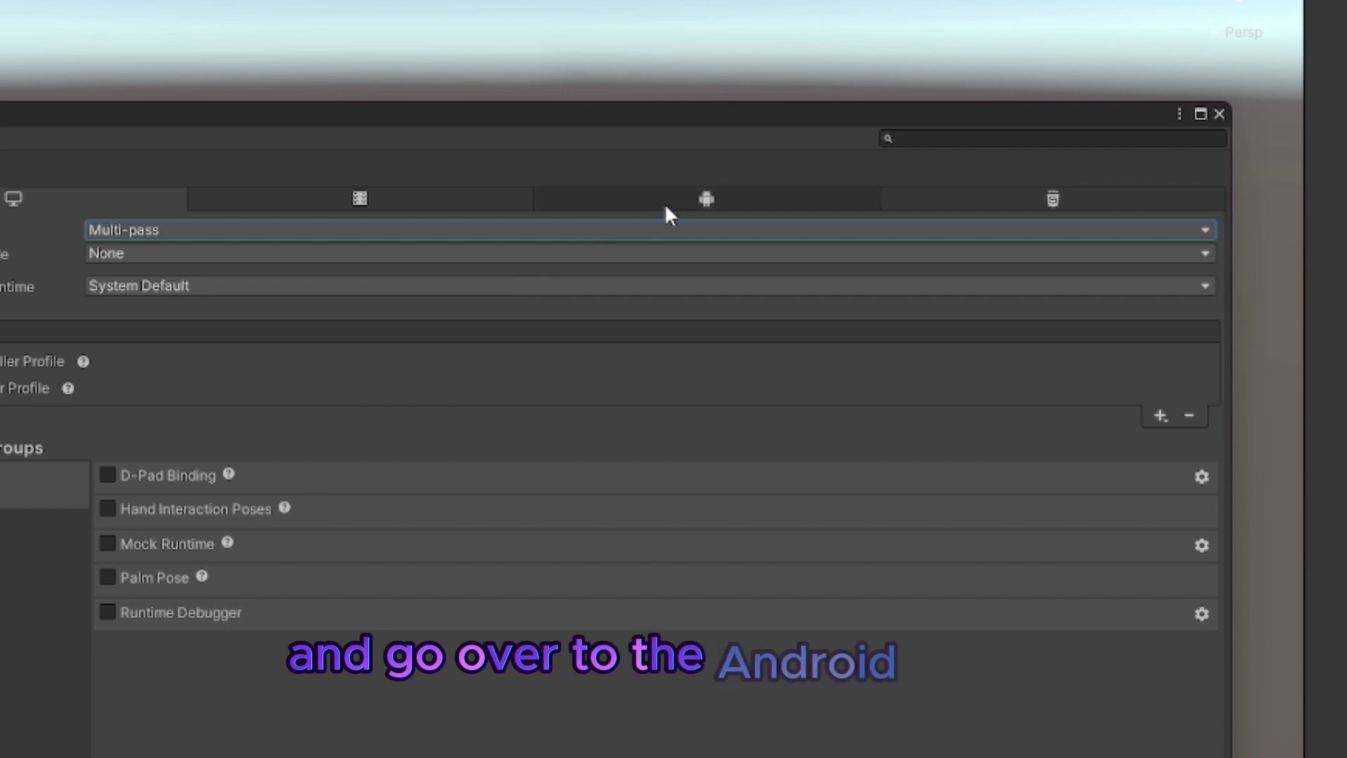
Step: Set the Android OpenXR render mode to Multi-pass and add the Oculus Touch Controller Profile
{"action": "left_click", "coordinate": [710, 199]}
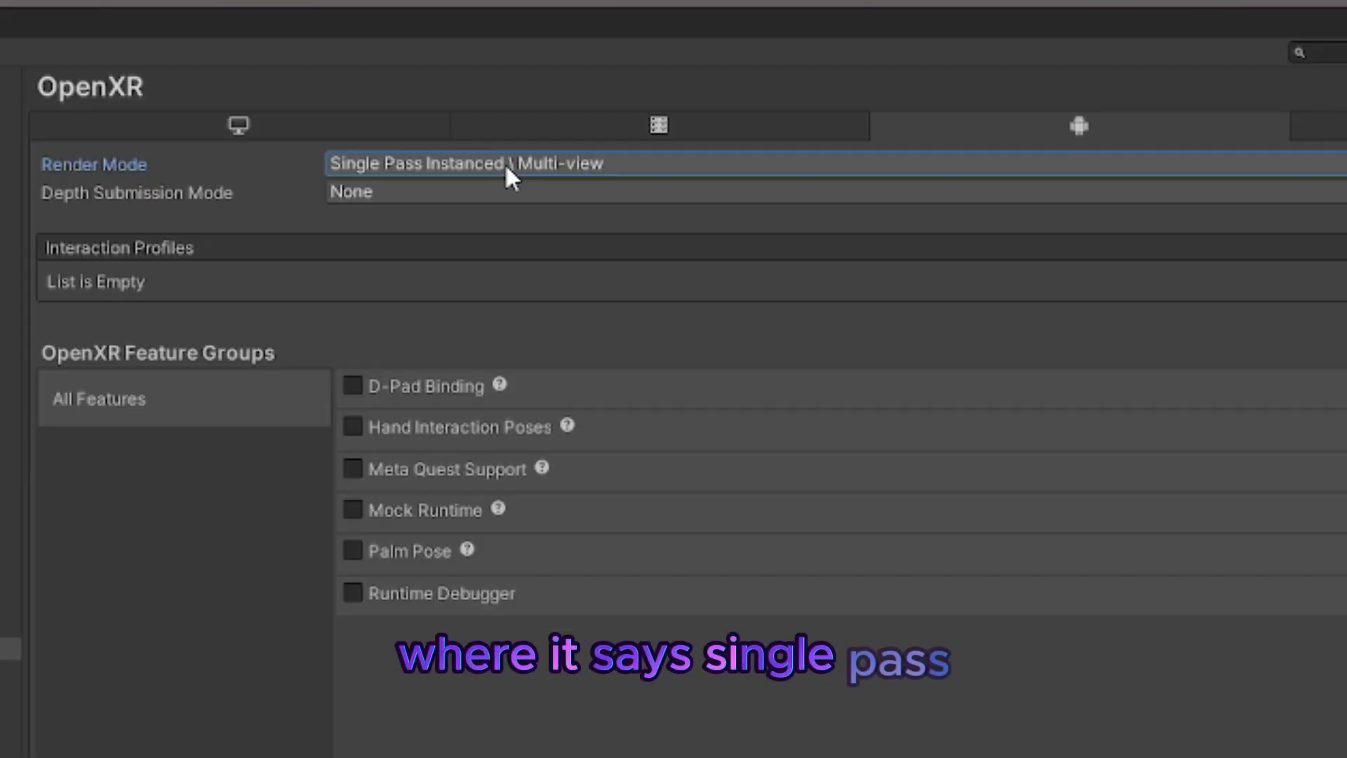
{"action": "left_click", "coordinate": [237, 229]}
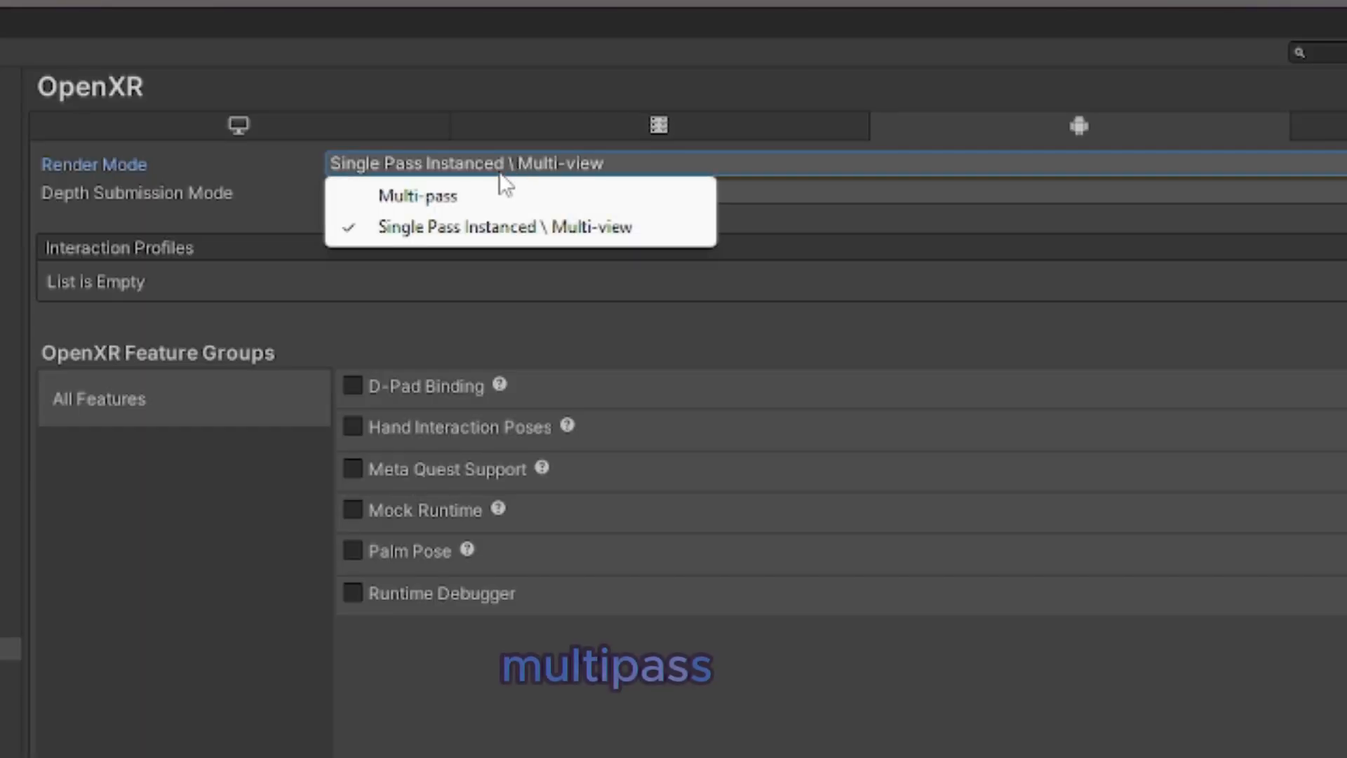
{"action": "left_click", "coordinate": [487, 195]}
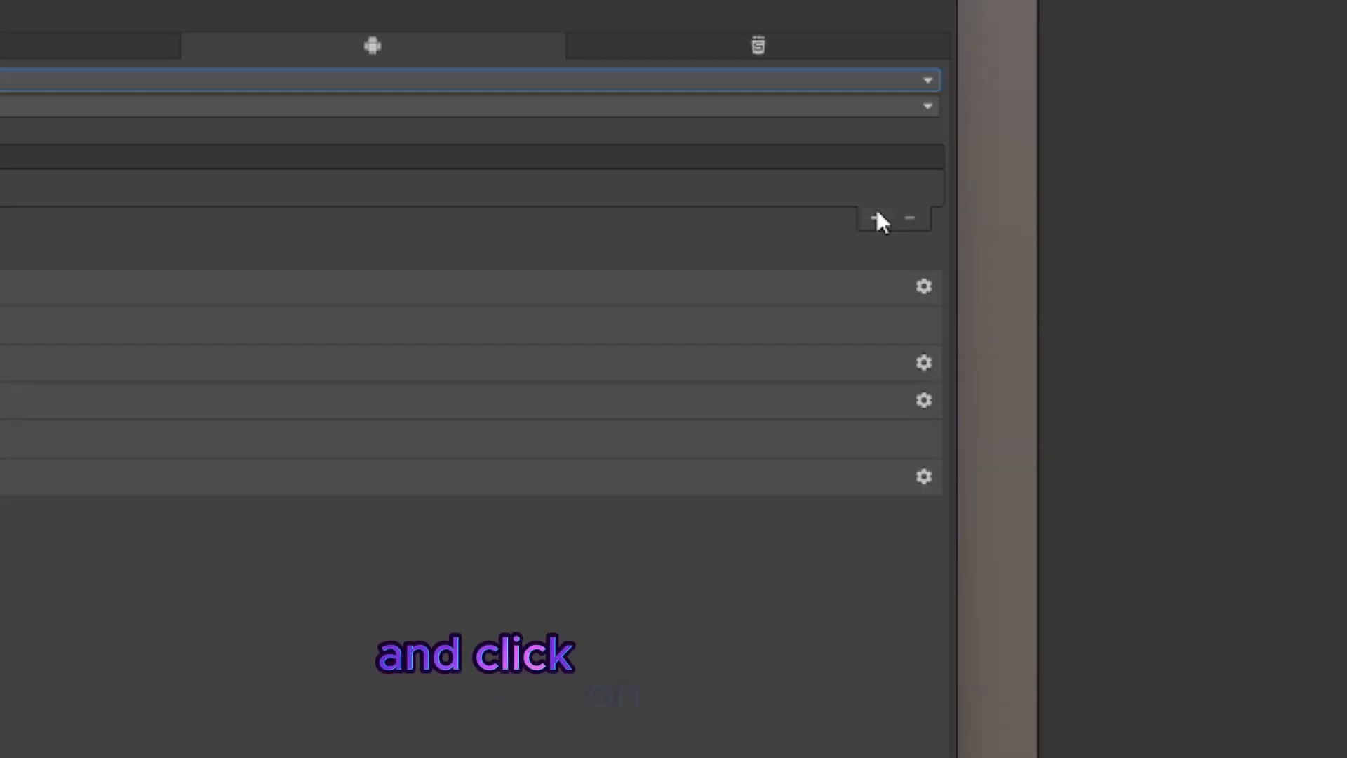
{"action": "left_click", "coordinate": [877, 218]}
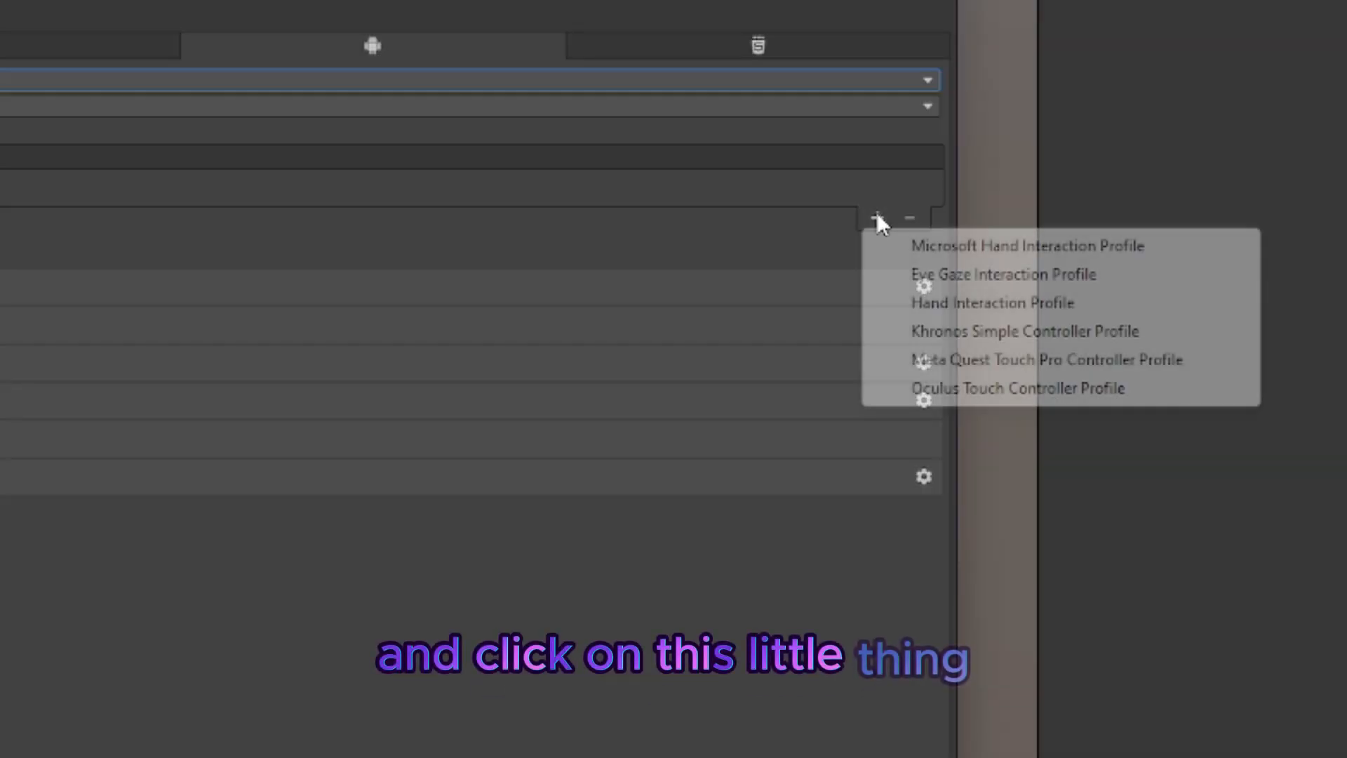
{"action": "left_click", "coordinate": [893, 392]}
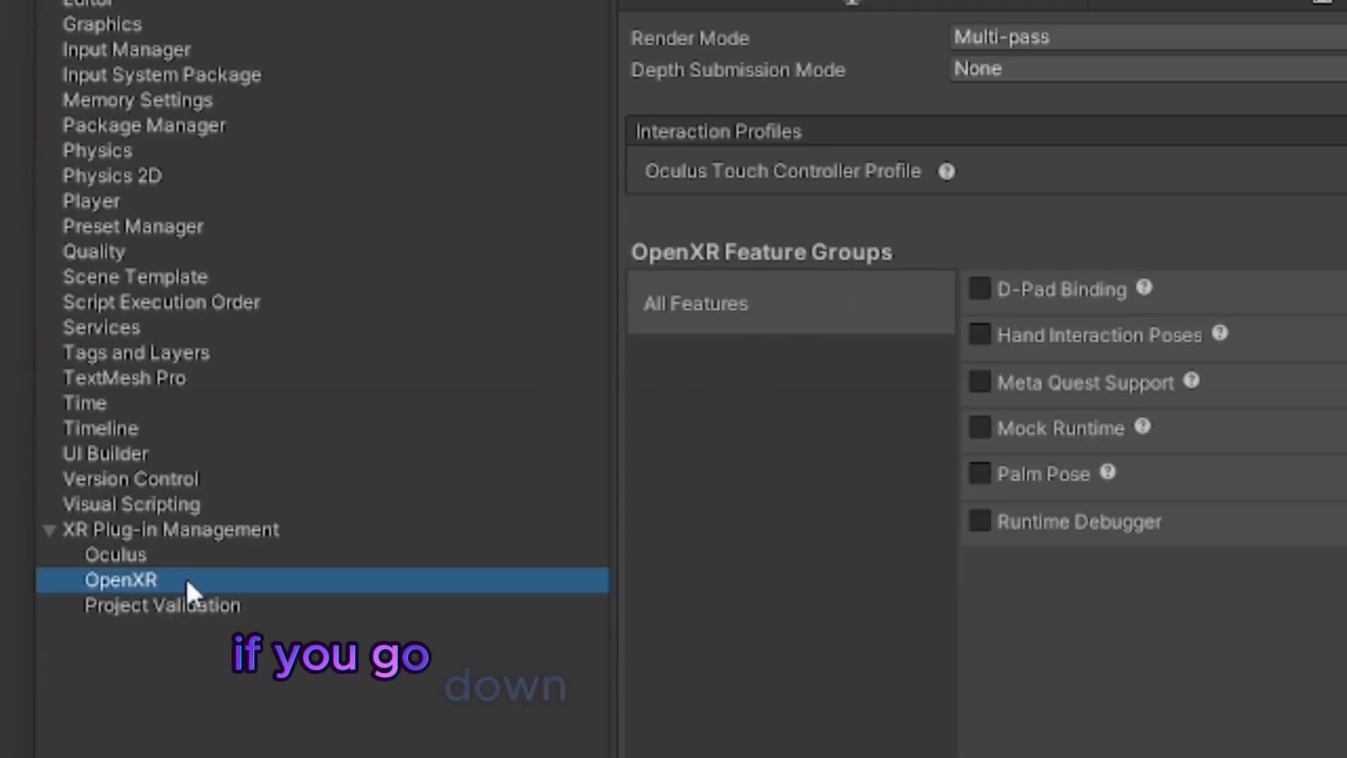
Step: Fix the OpenXR PoseControl issue in Project Validation and close the project settings
{"action": "left_click", "coordinate": [177, 608]}
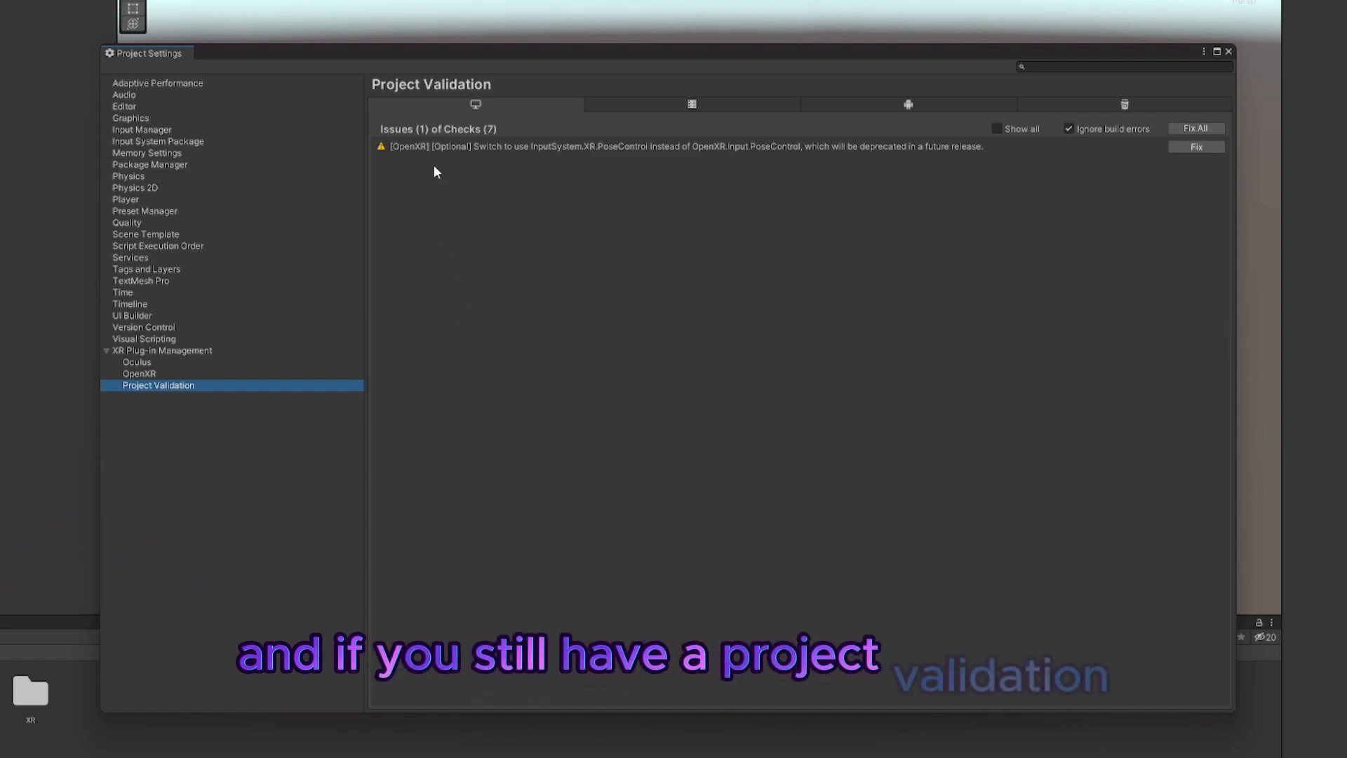
{"action": "left_click", "coordinate": [1205, 147]}
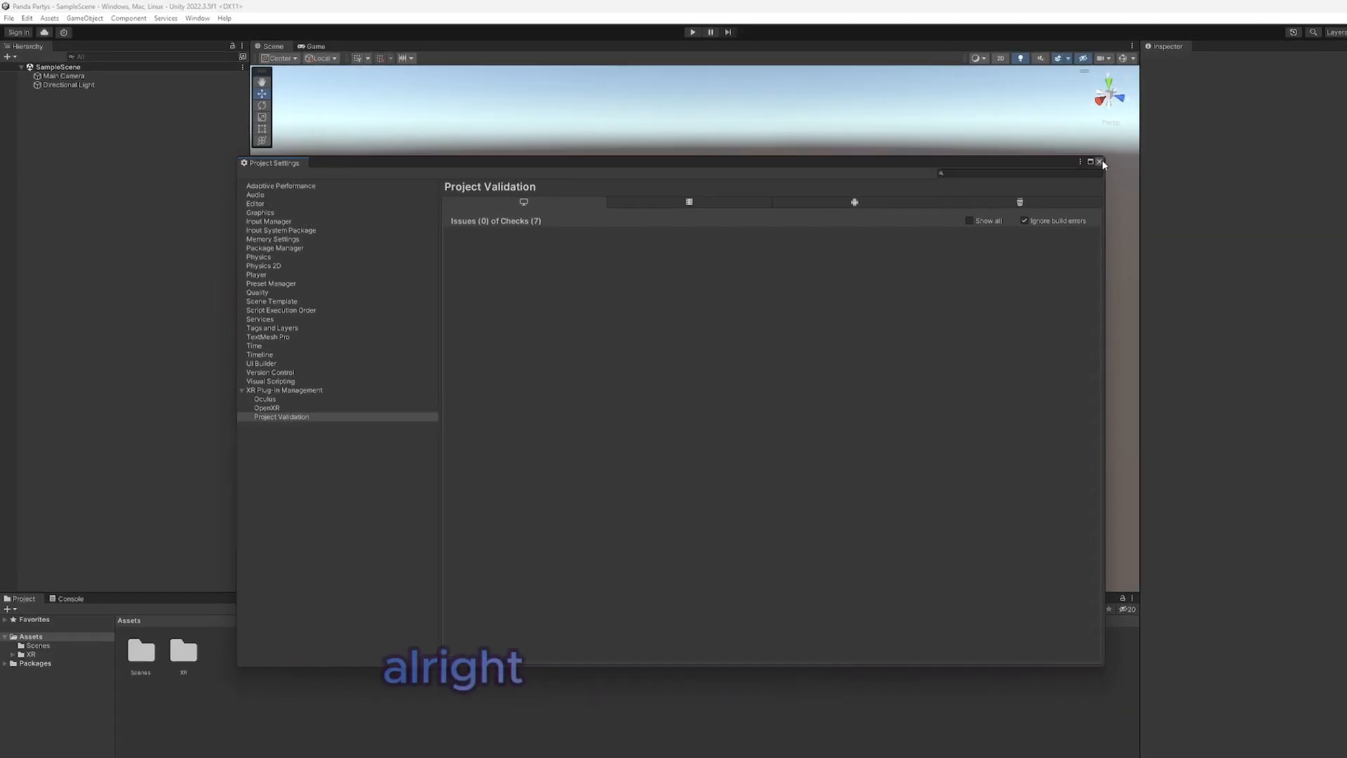
{"action": "left_click", "coordinate": [1042, 153]}
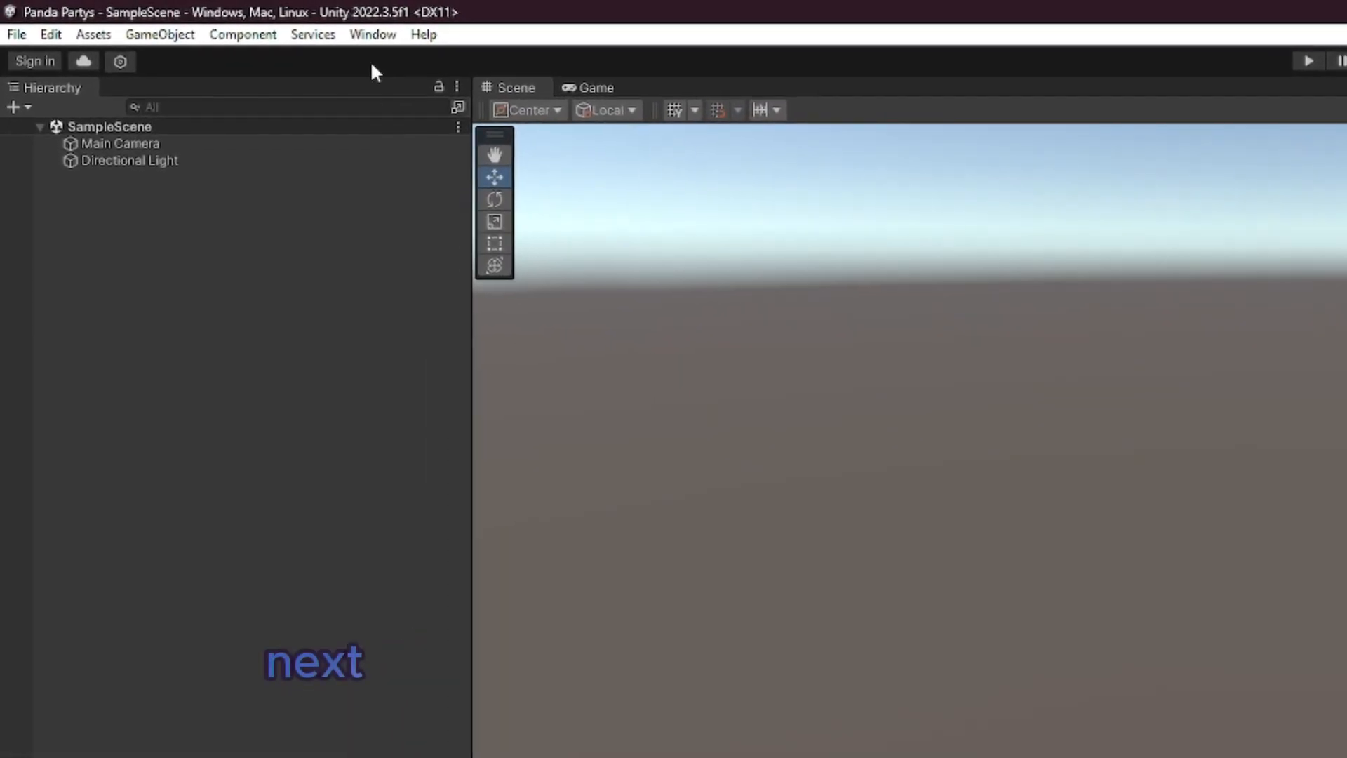
Step: Install the XR Interaction Toolkit 2.4.3 package from the Unity Registry in the Package Manager
{"action": "left_click", "coordinate": [284, 27]}
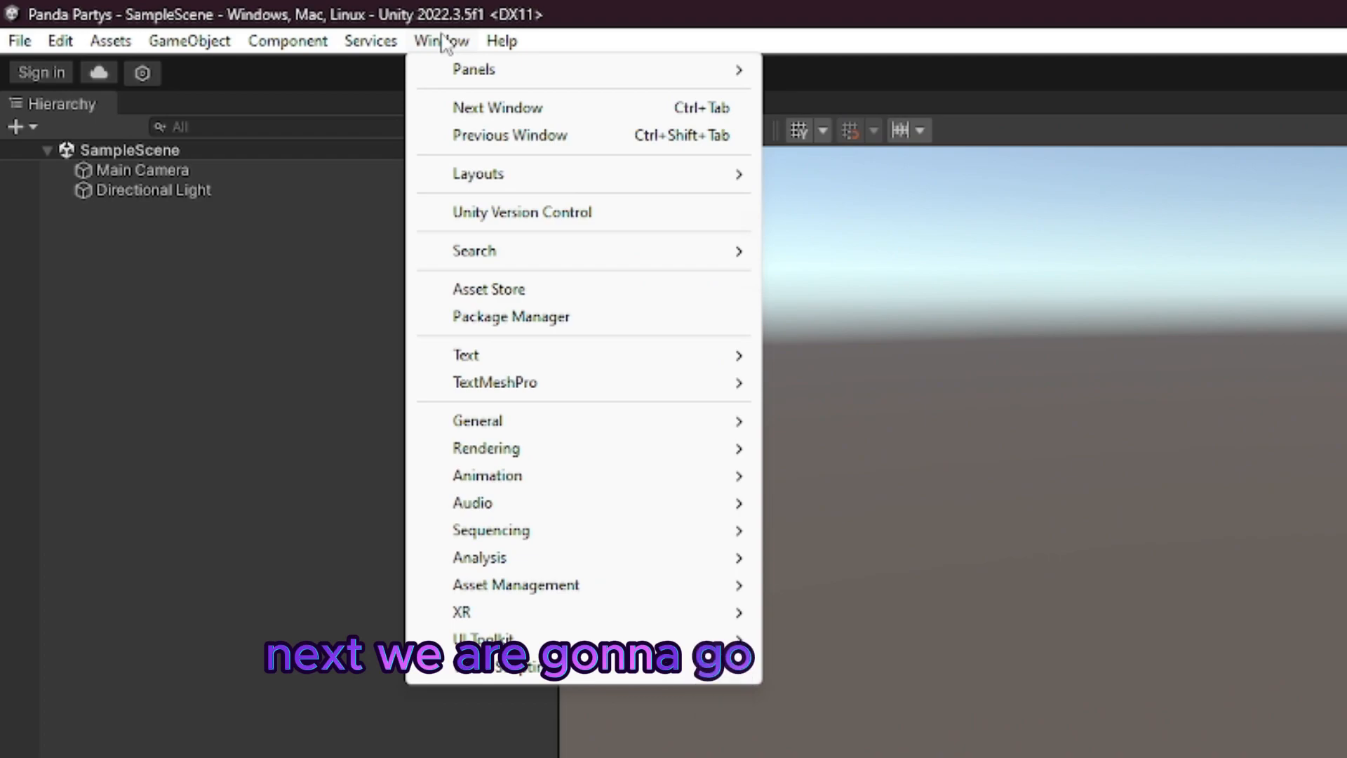
{"action": "left_click", "coordinate": [449, 317]}
{"action": "left_click_drag", "start_coordinate": [126, 157], "coordinate": [646, 106]}
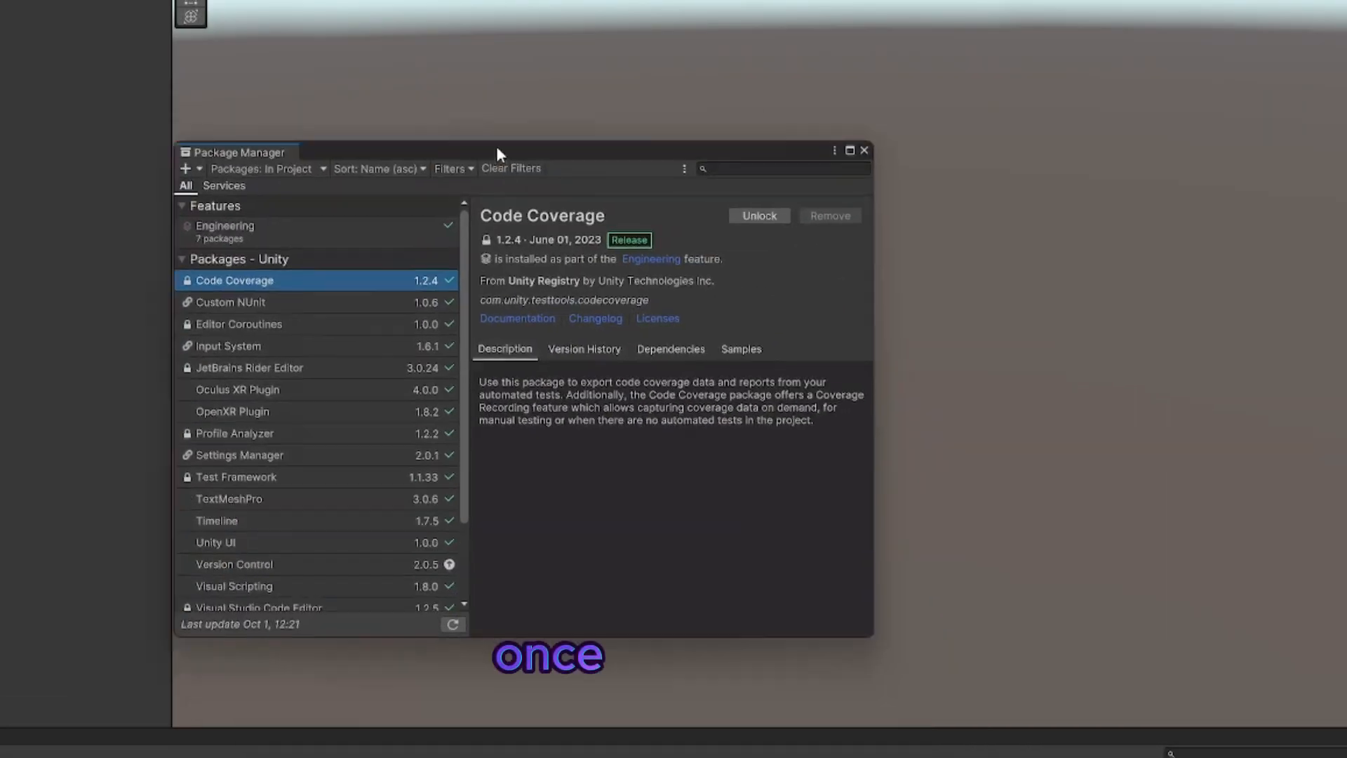
{"action": "left_click", "coordinate": [1000, 102]}
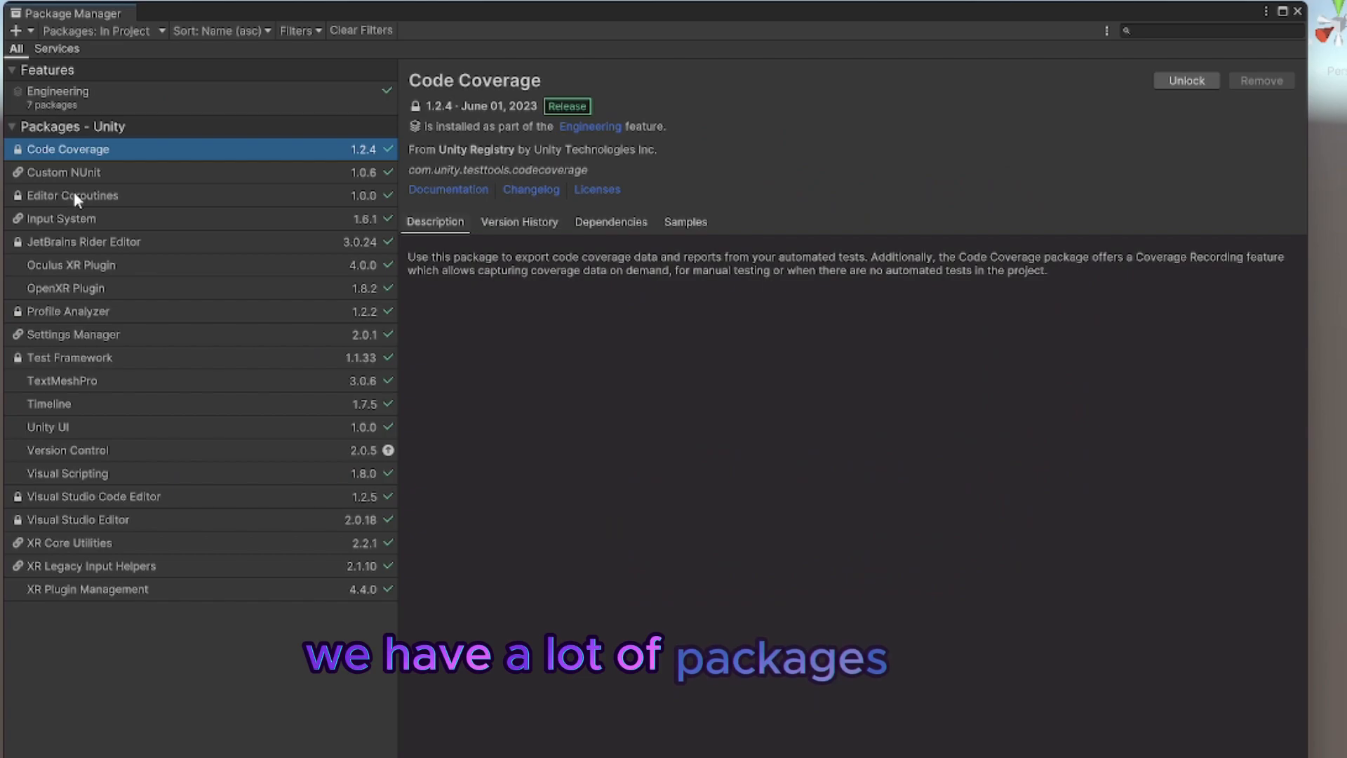
{"action": "left_click", "coordinate": [117, 30]}
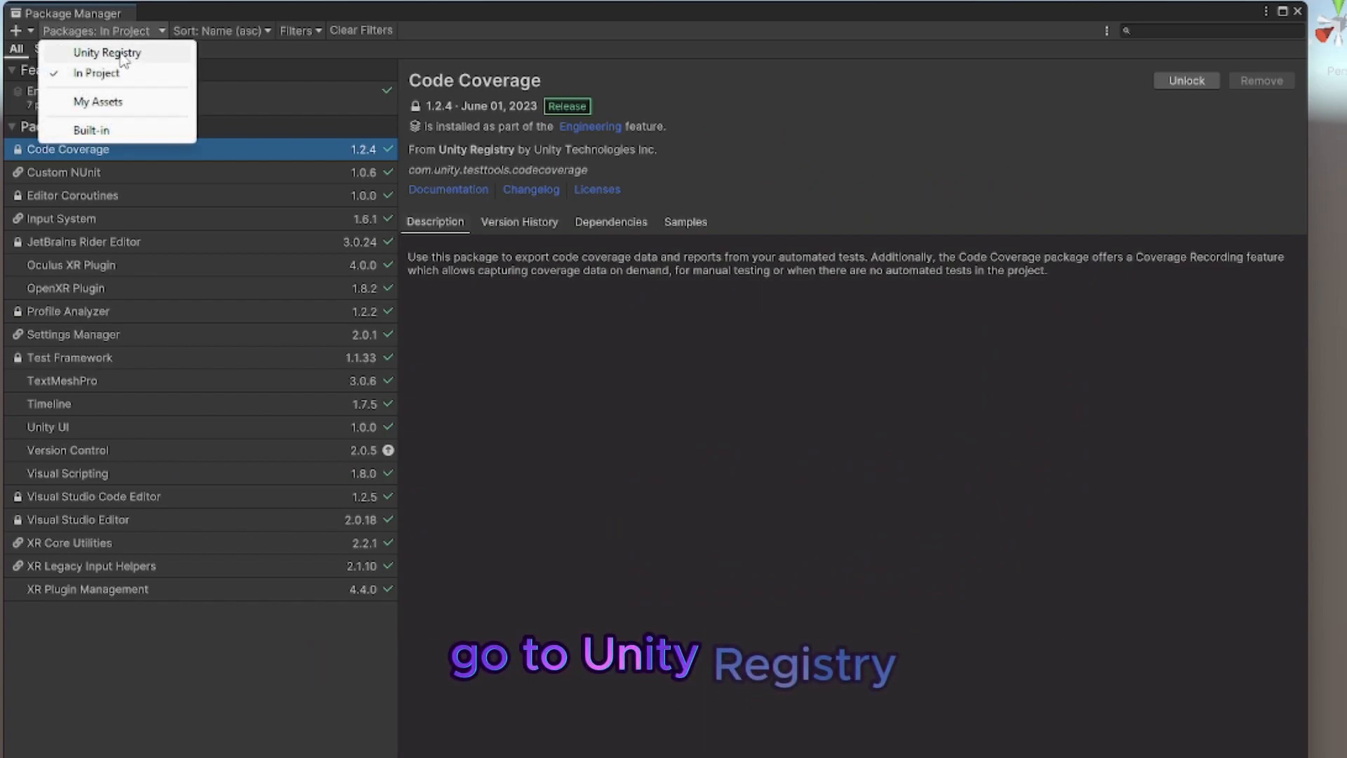
{"action": "left_click", "coordinate": [106, 53]}
{"action": "scroll", "coordinate": [122, 250], "scroll_direction": "down", "scroll_amount": 10}
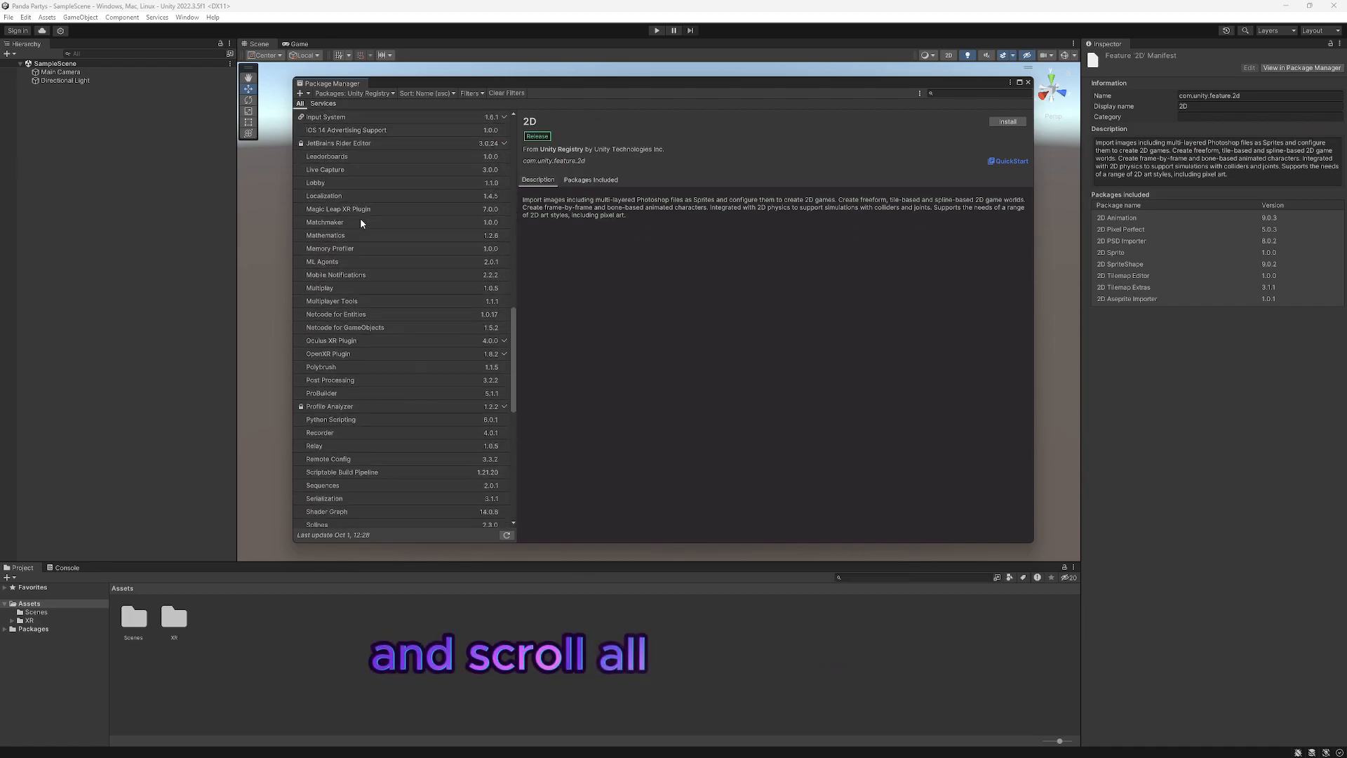
{"action": "scroll", "coordinate": [361, 223], "scroll_direction": "down", "scroll_amount": 15}
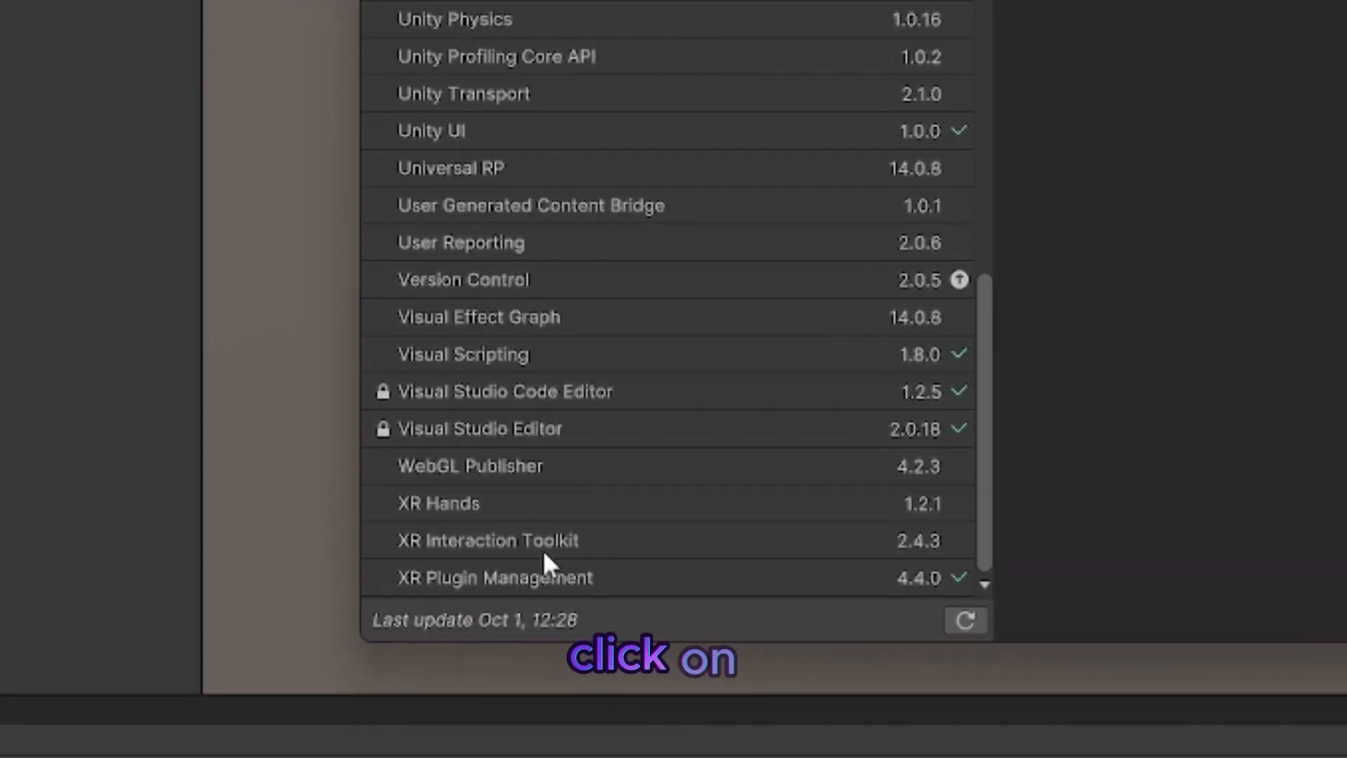
{"action": "left_click", "coordinate": [545, 546]}
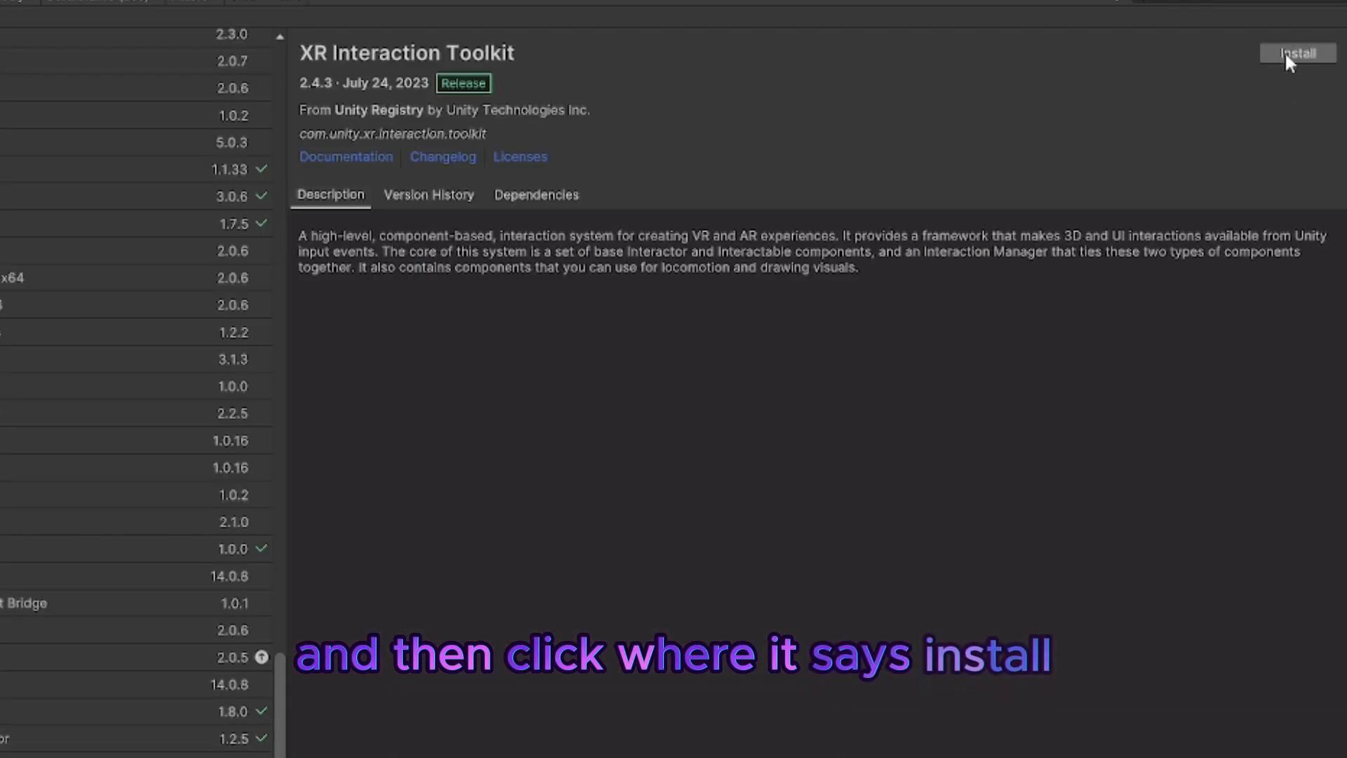
{"action": "left_click", "coordinate": [1291, 55]}
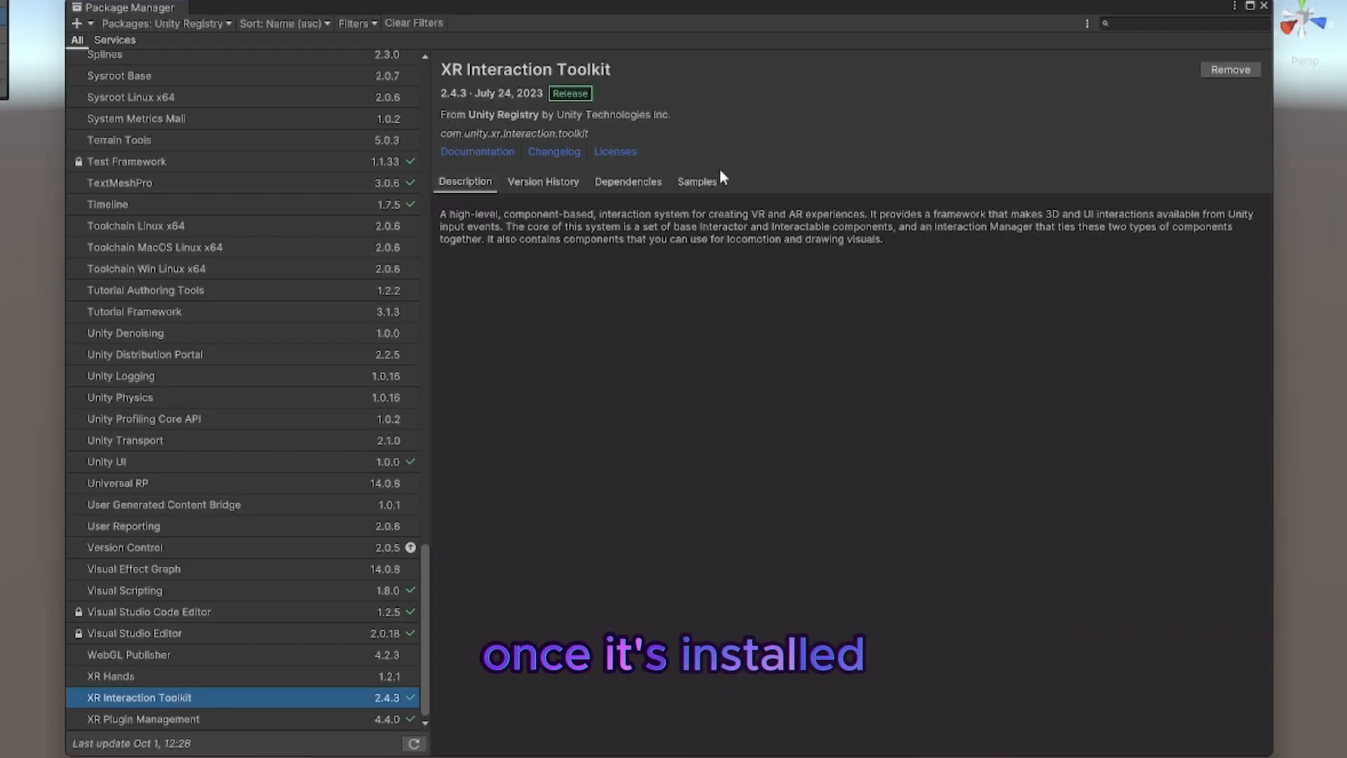
Step: Import the XR Interaction Toolkit's Starter Assets sample and open its folder in the project assets
{"action": "left_click", "coordinate": [701, 183]}
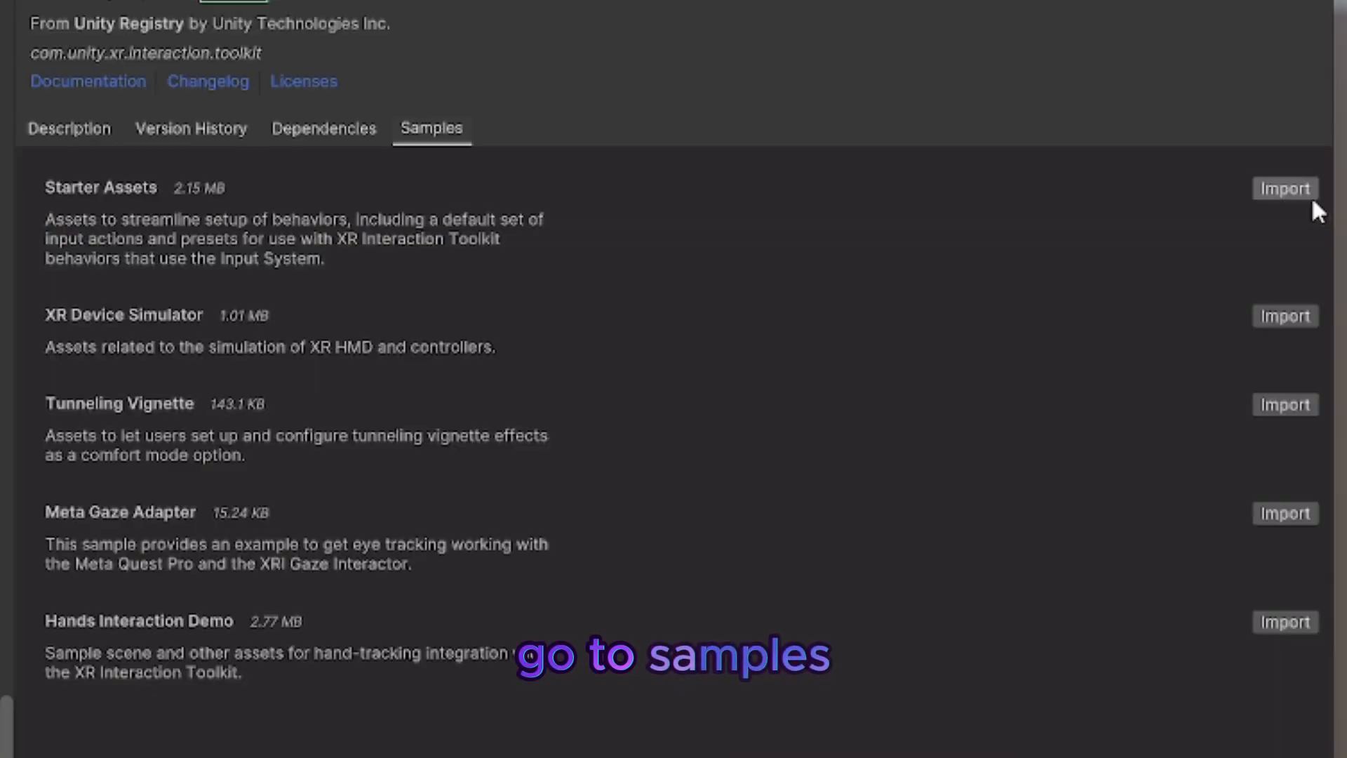
{"action": "left_click", "coordinate": [1298, 188]}
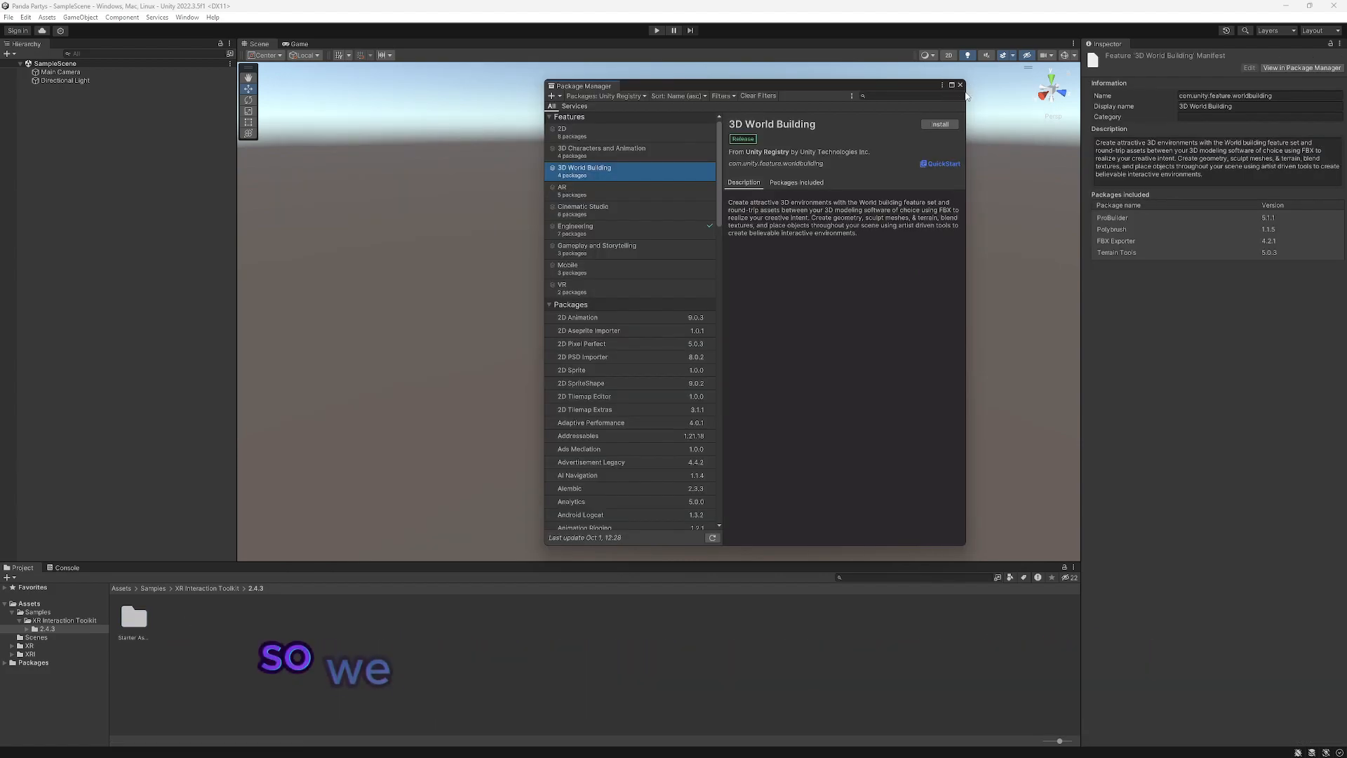
{"action": "left_click", "coordinate": [960, 85]}
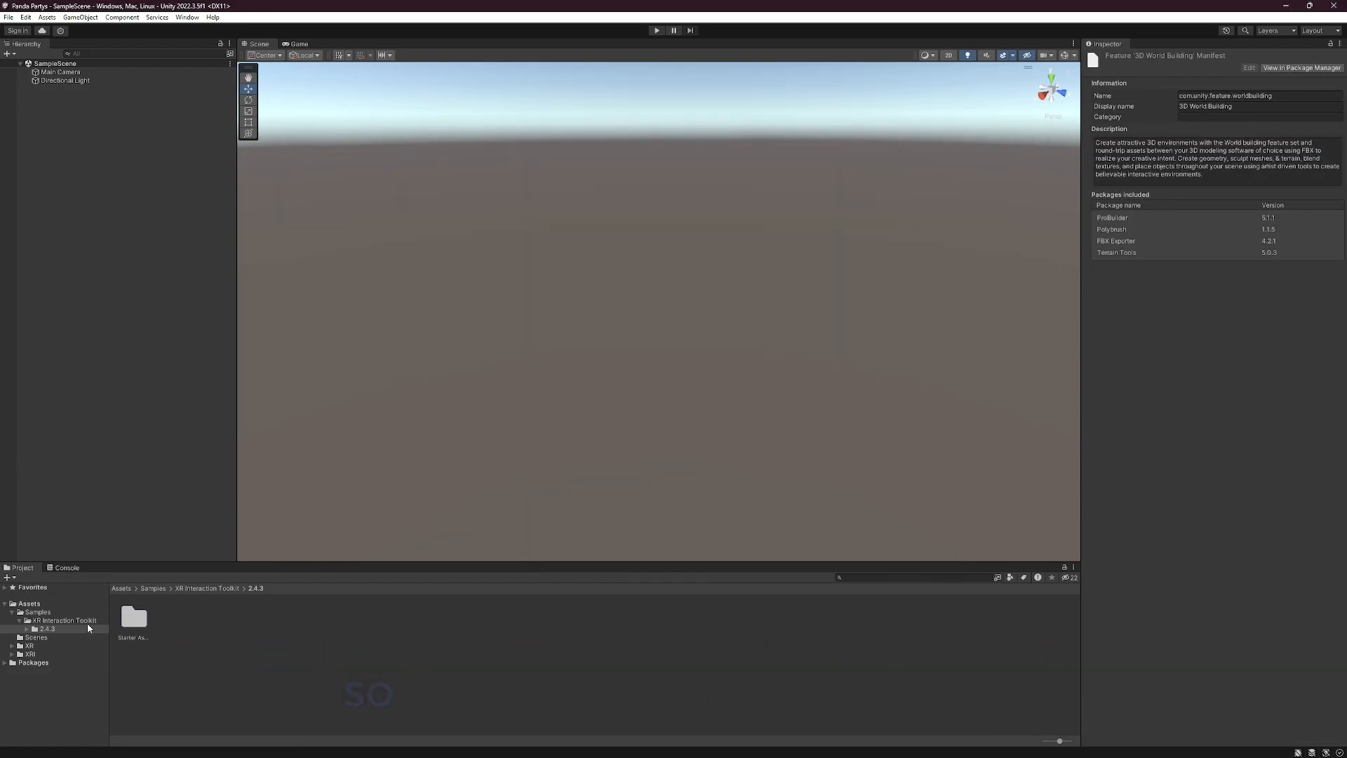
{"action": "double_click", "coordinate": [131, 623]}
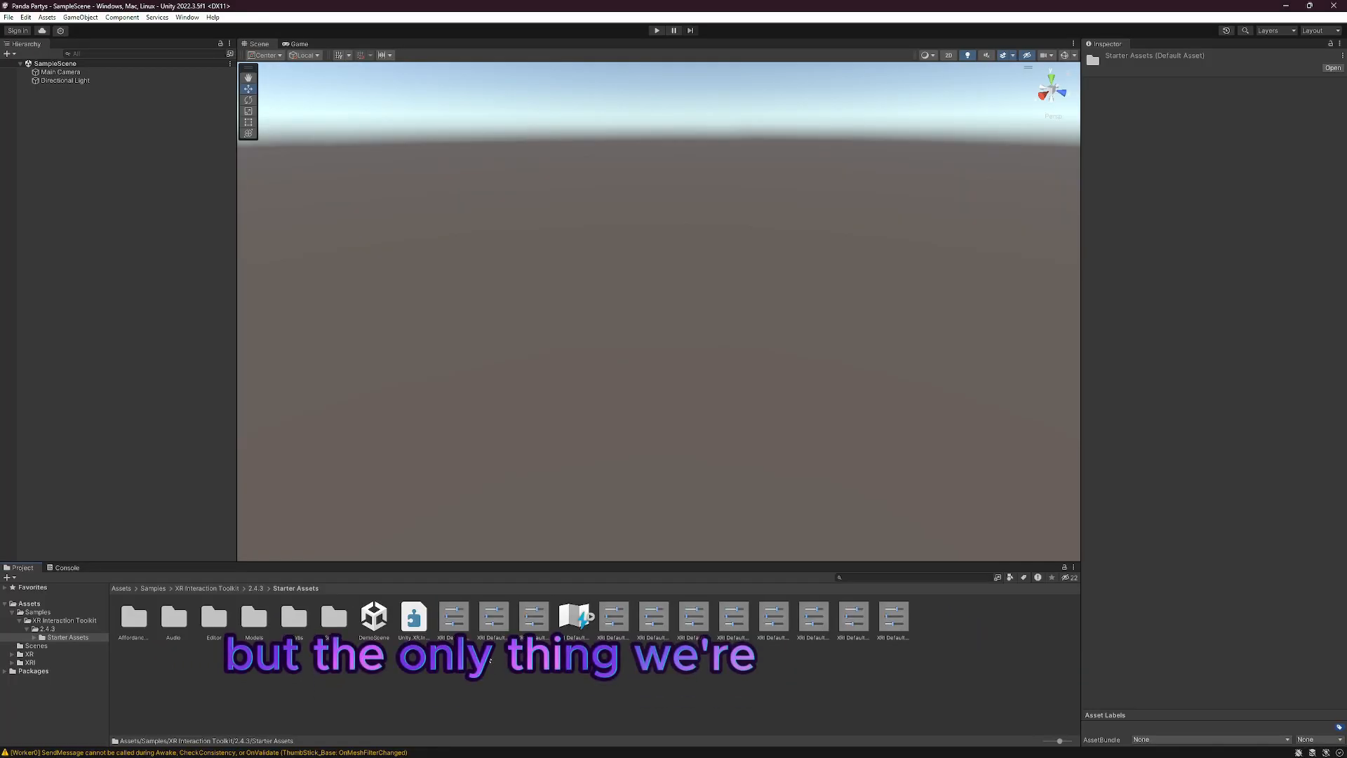
Step: Make the XRI Default presets in the Starter Assets folder the defaults for their component types, including continuous move, turn, controllers and controller managers
{"action": "left_click", "coordinate": [453, 616]}
{"action": "left_click", "coordinate": [533, 619]}
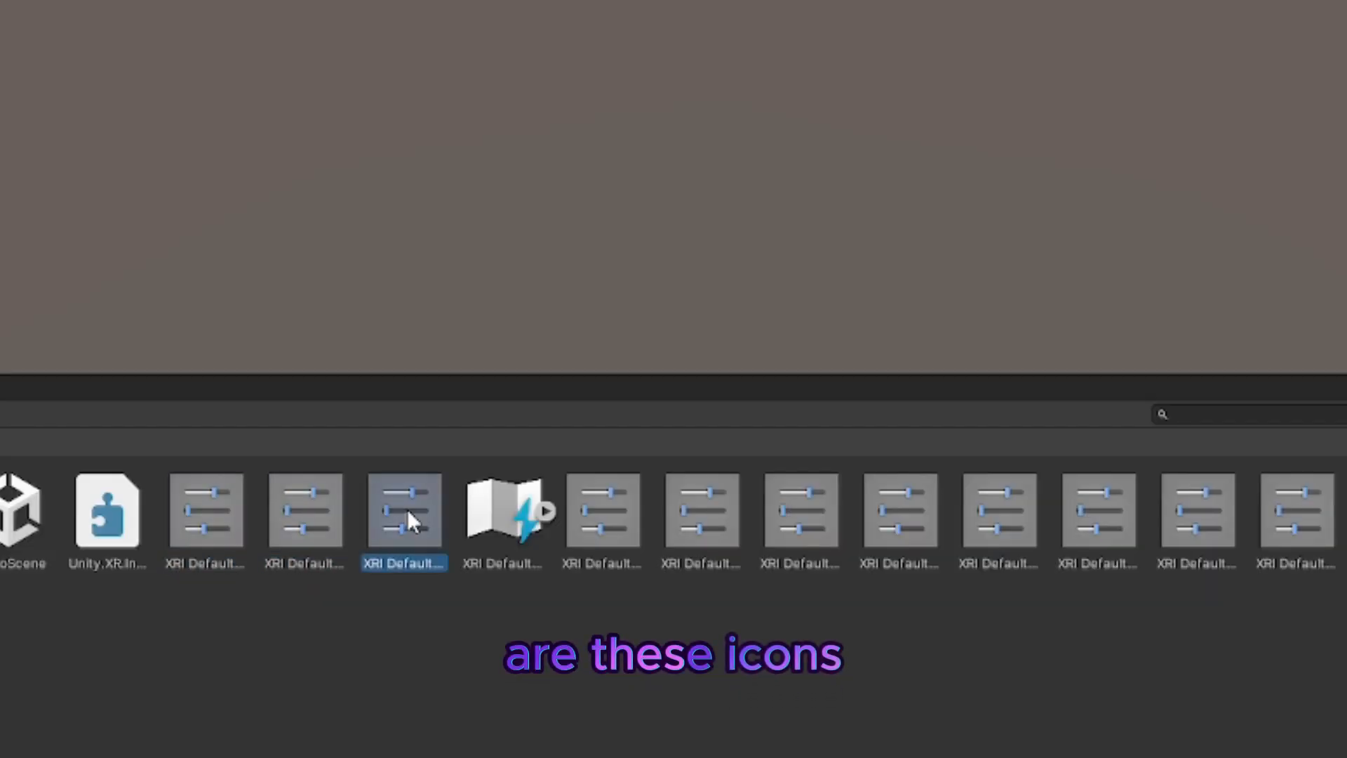
{"action": "left_click", "coordinate": [204, 530]}
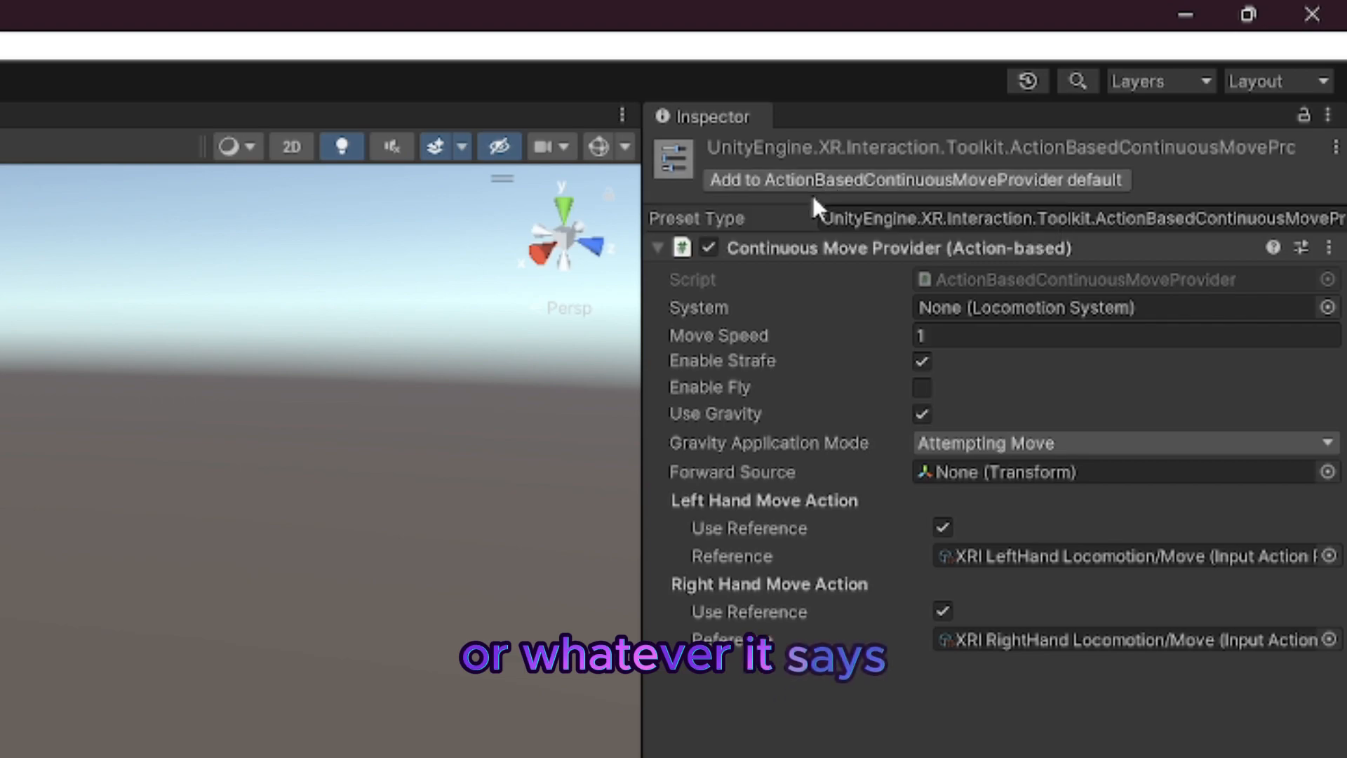
{"action": "left_click", "coordinate": [815, 183]}
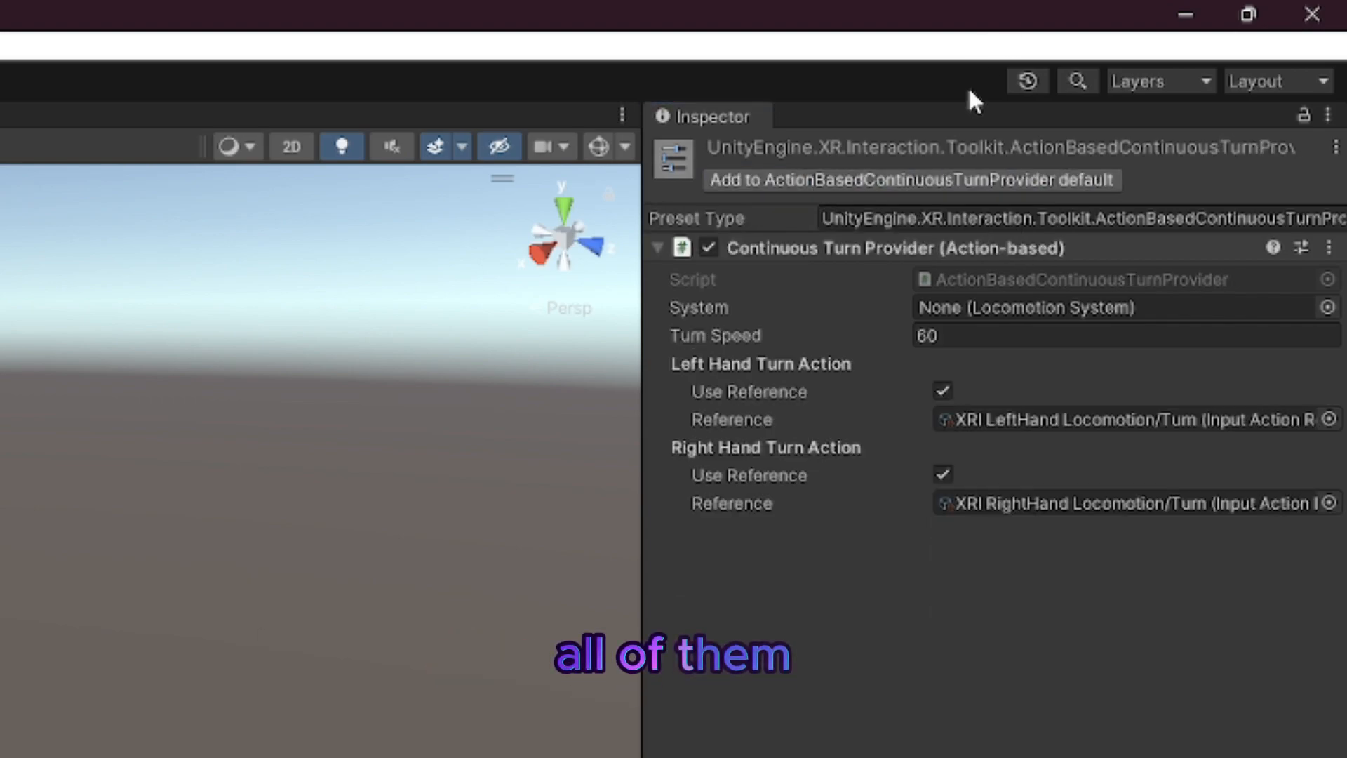
{"action": "left_click", "coordinate": [860, 184]}
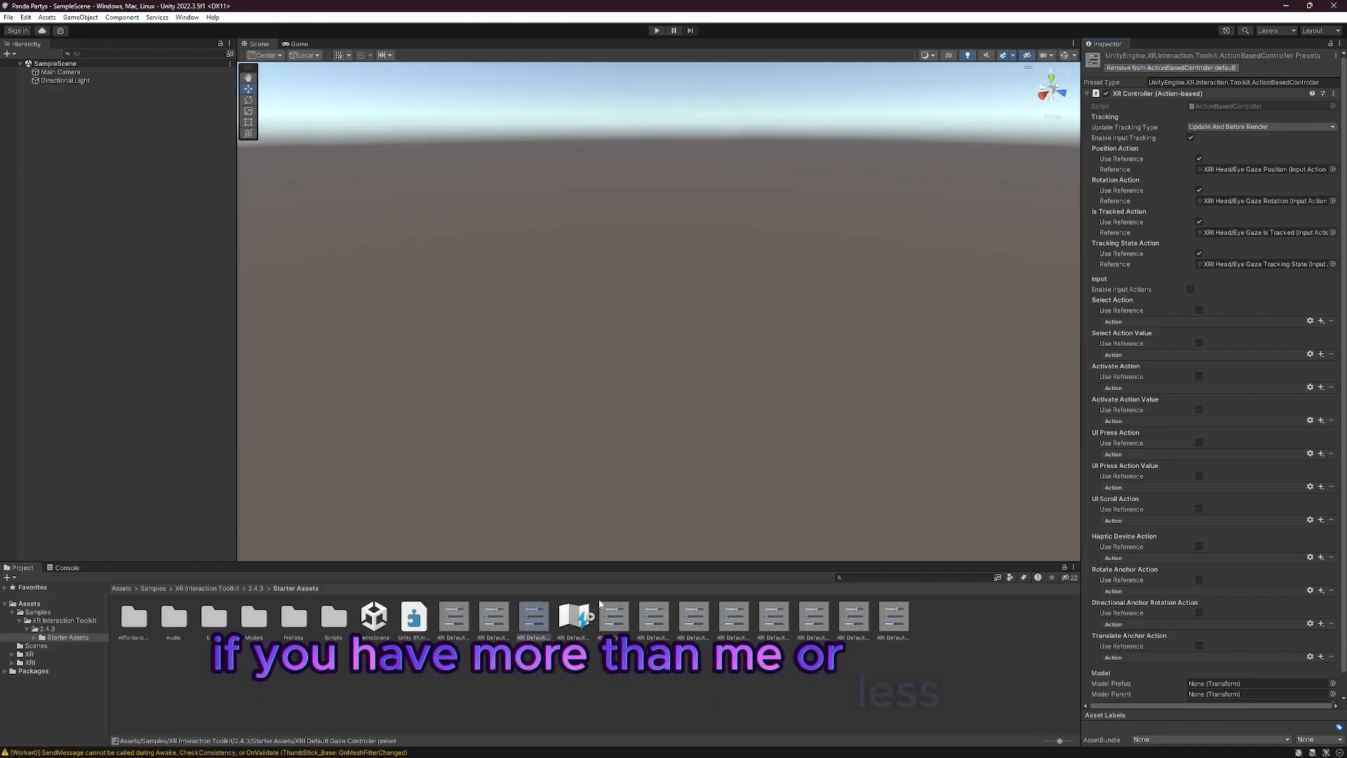
{"action": "left_click", "coordinate": [614, 617]}
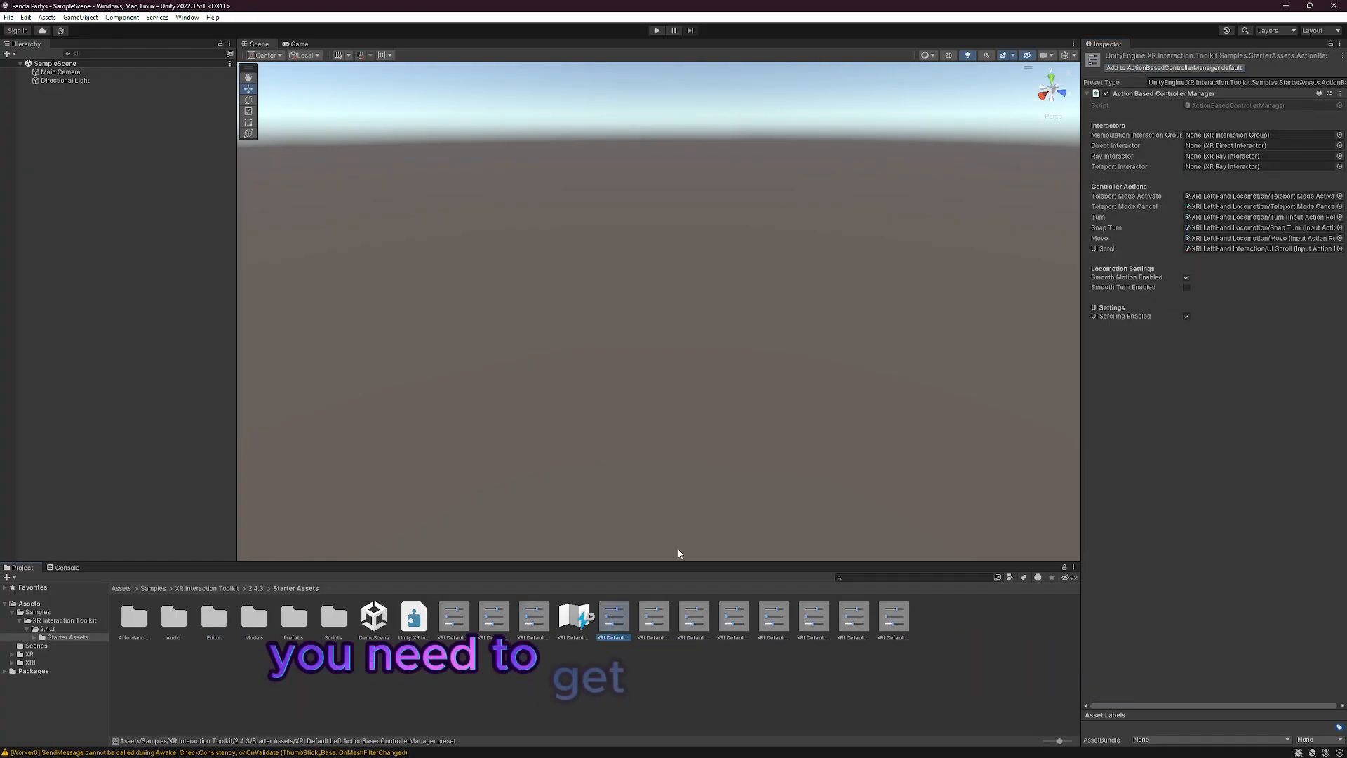
{"action": "left_click", "coordinate": [1156, 71]}
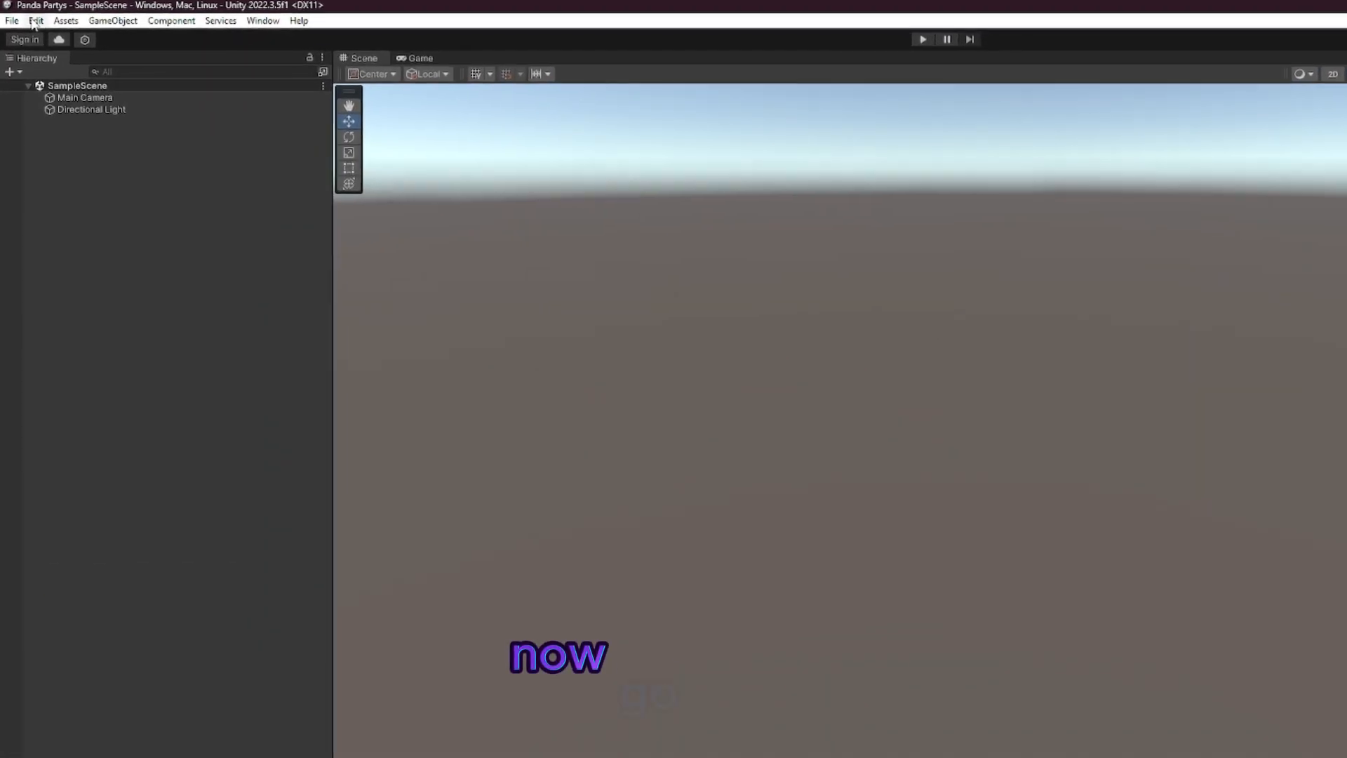
Step: Remove the XRI Default Gaze Controller preset from ActionBasedController in the project's Preset Manager
{"action": "left_click", "coordinate": [26, 17]}
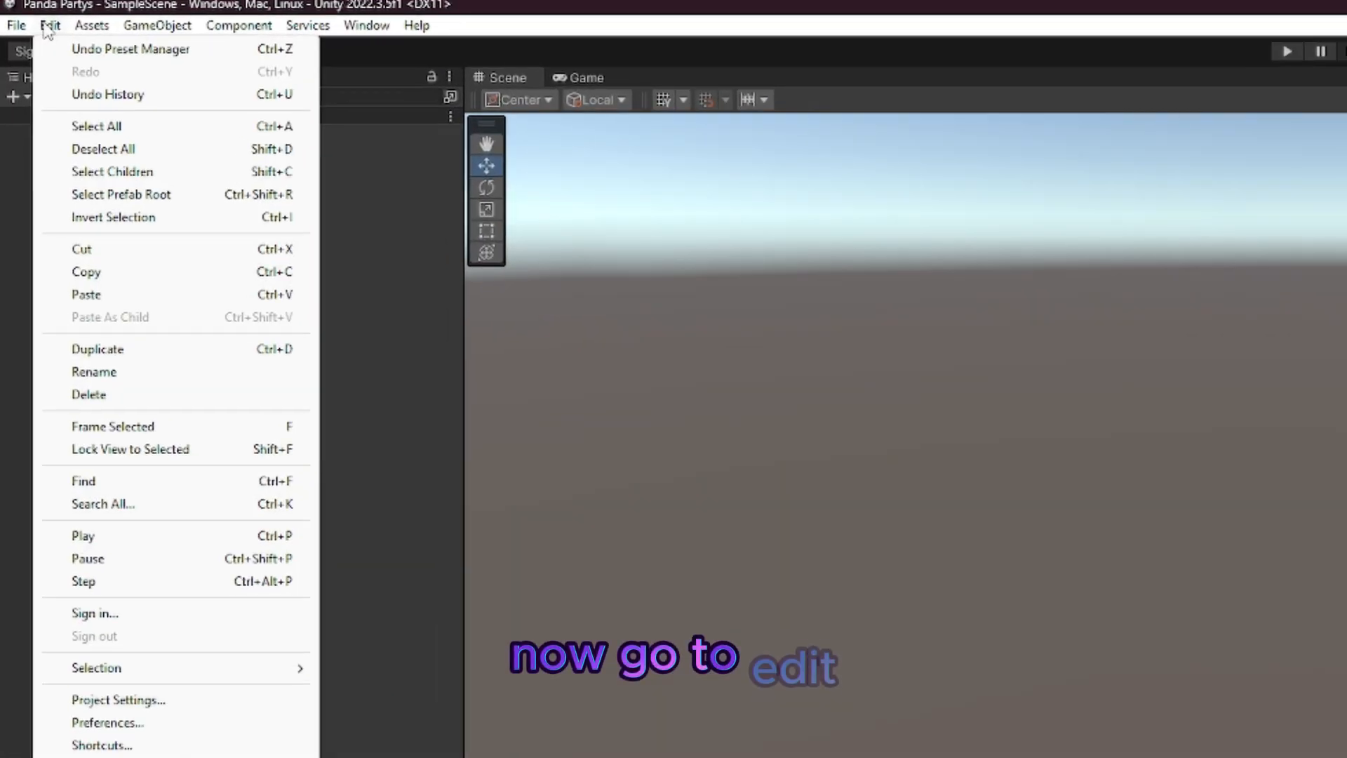
{"action": "left_click", "coordinate": [70, 701]}
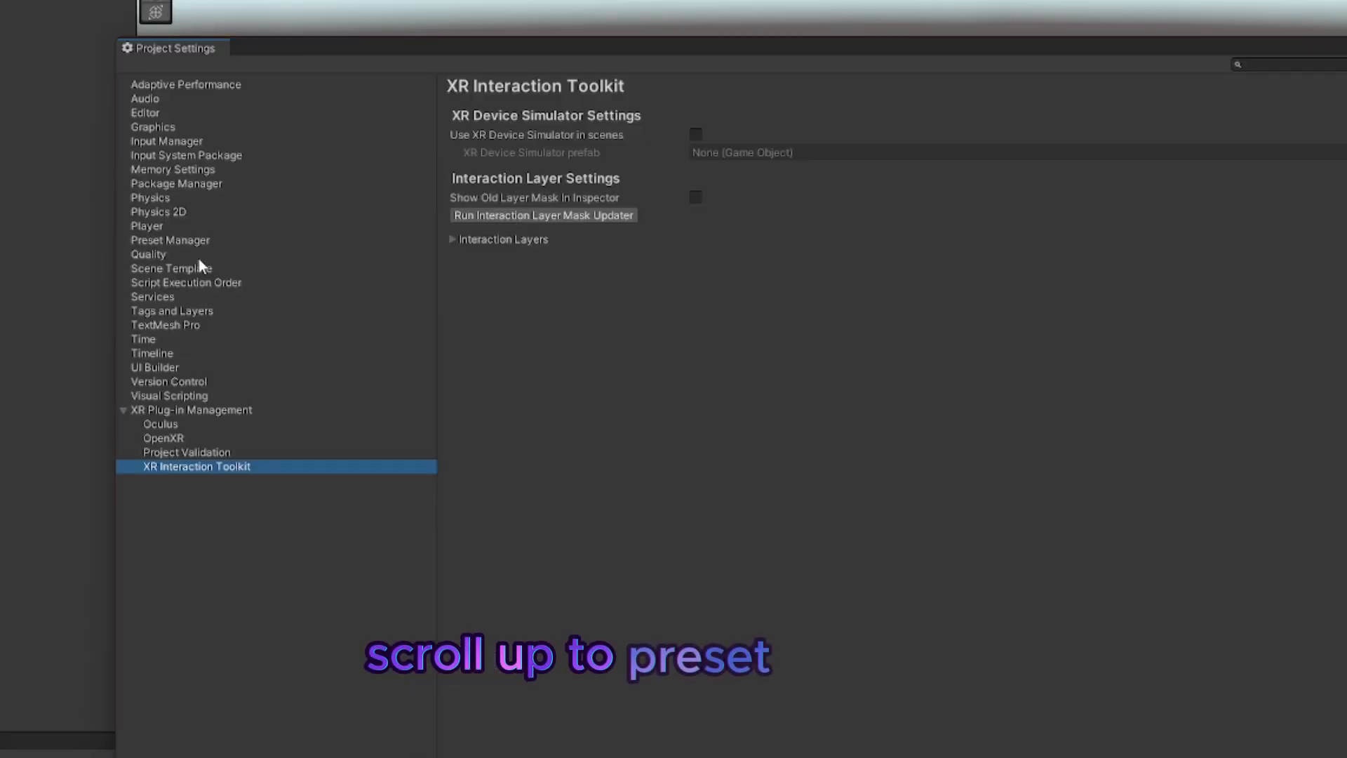
{"action": "left_click", "coordinate": [199, 240]}
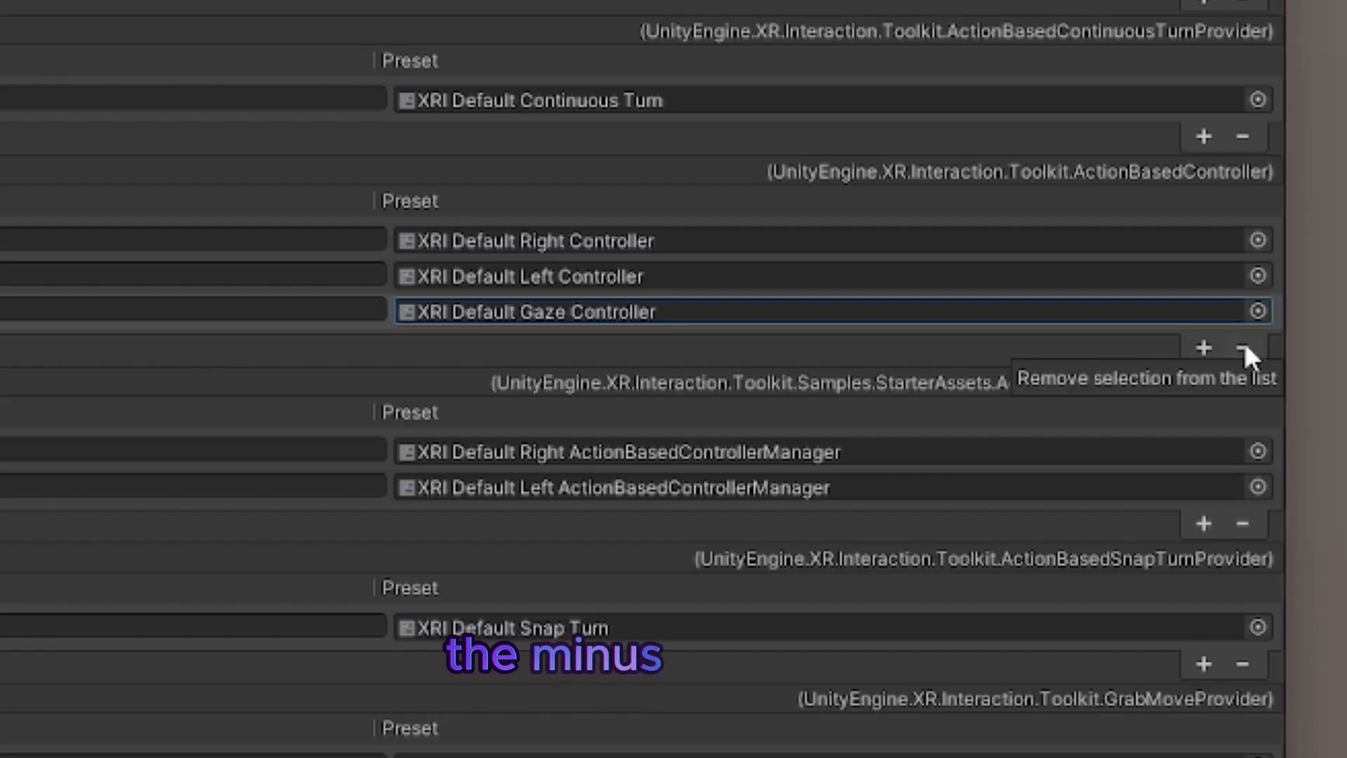
{"action": "left_click", "coordinate": [1033, 364]}
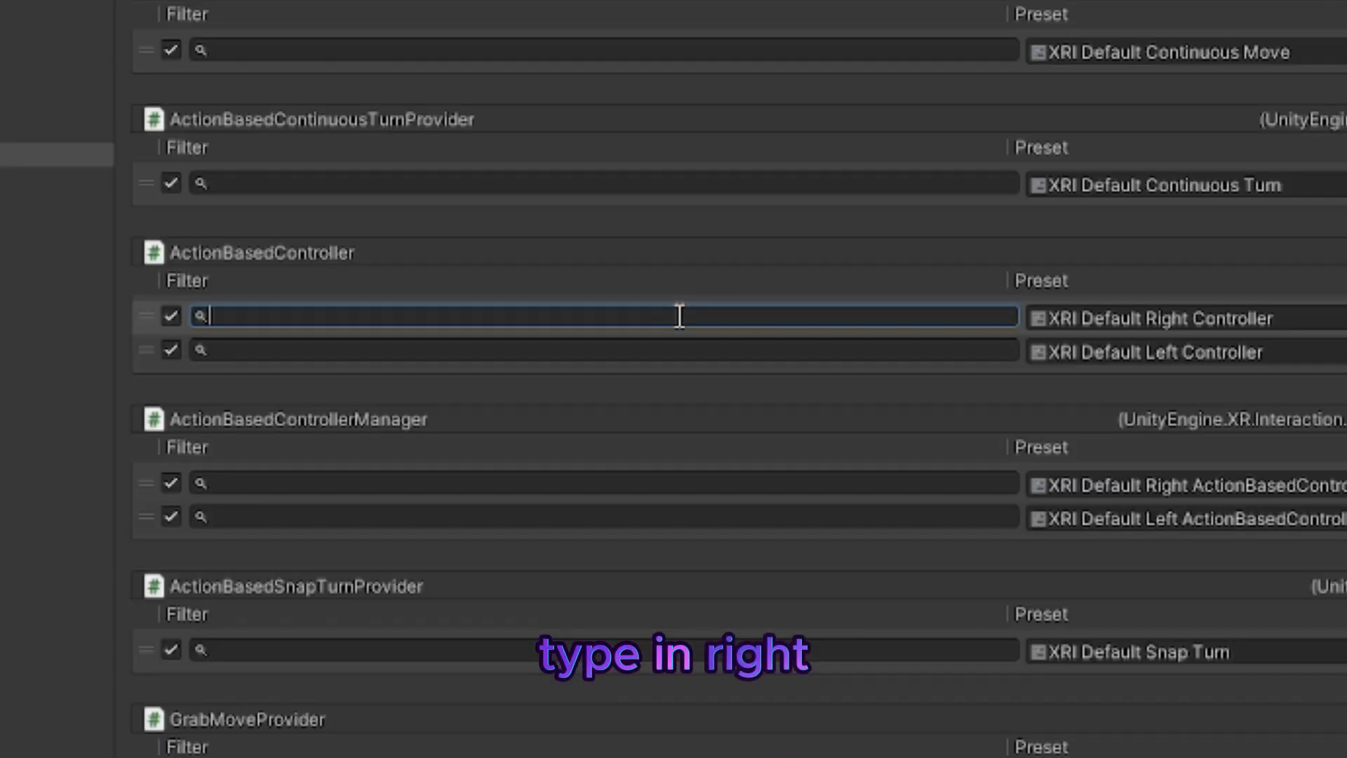
Step: Set the ActionBasedController preset filters to "right" for the Right Controller and "left" for the Left Controller, and close the project settings
{"action": "type", "text": "right"}
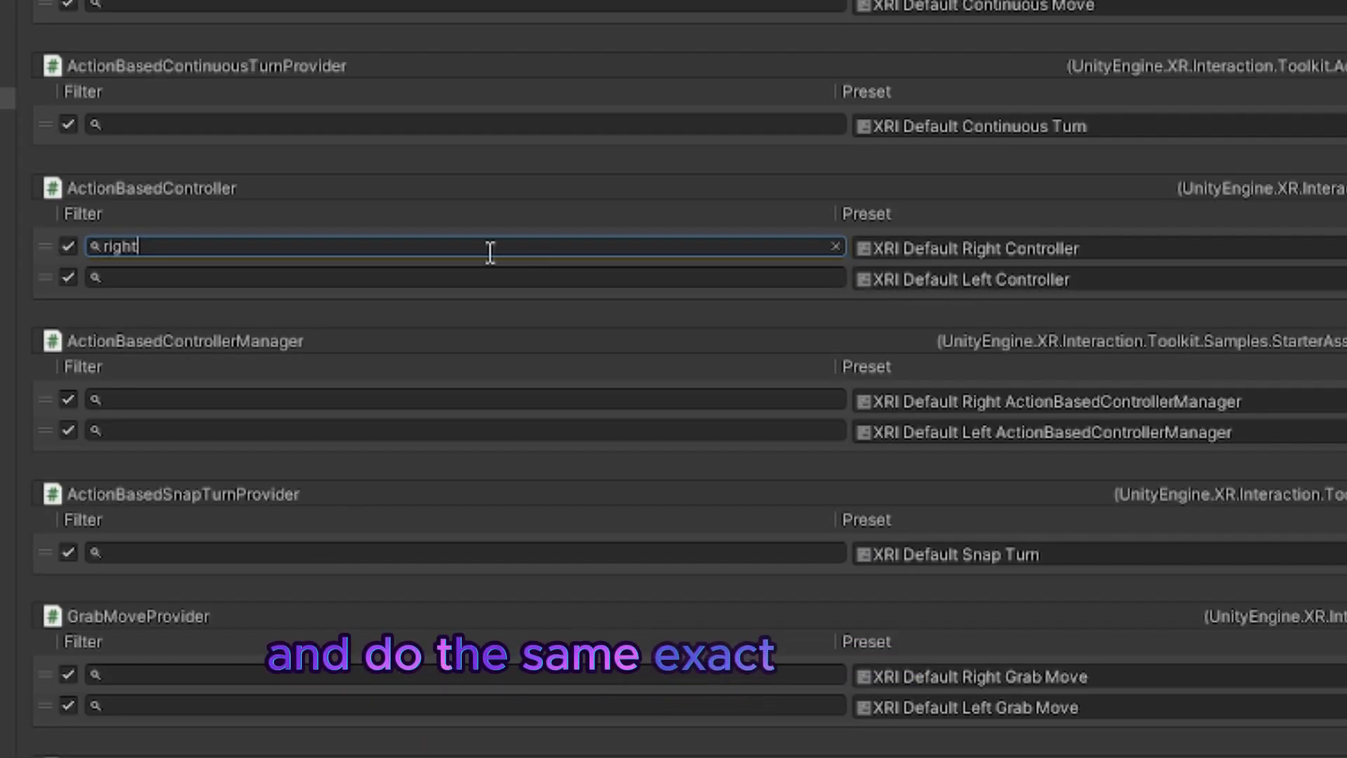
{"action": "left_click", "coordinate": [490, 277]}
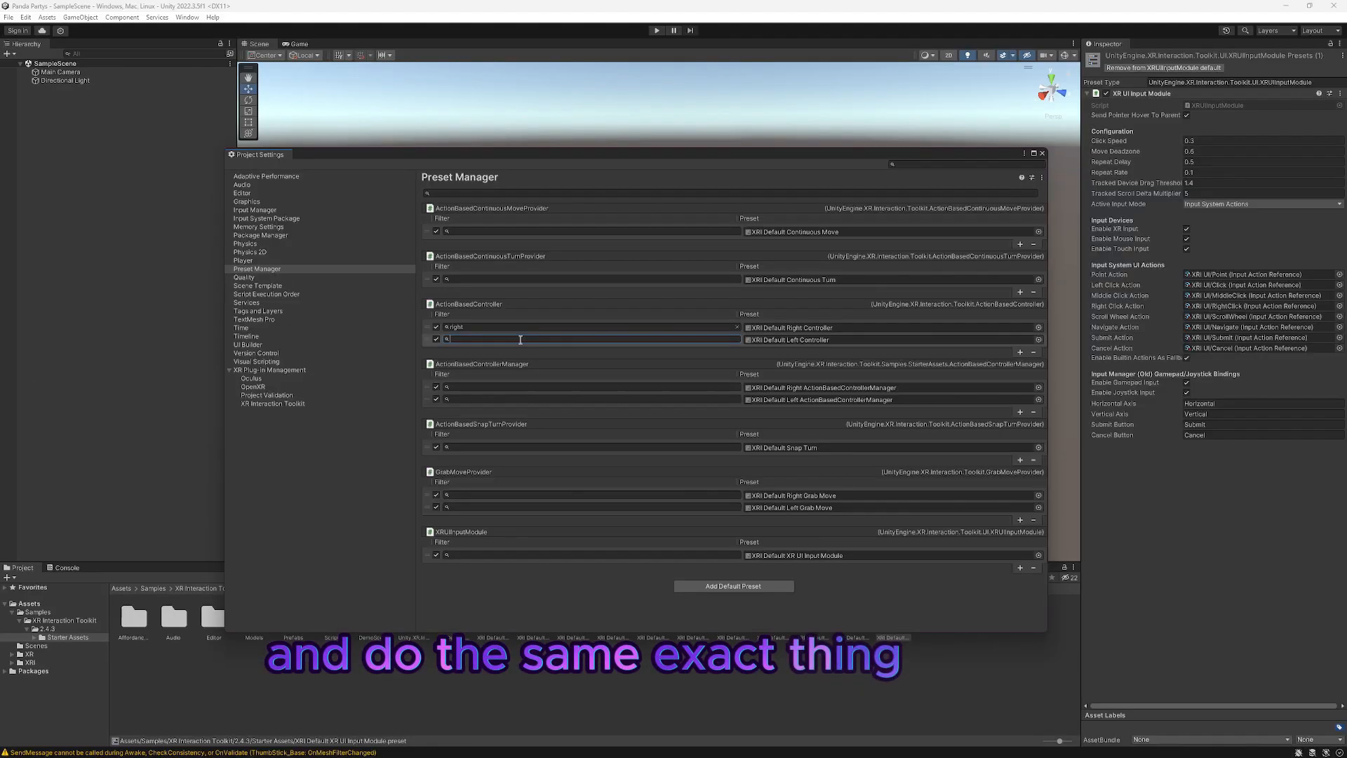
{"action": "type", "text": "left"}
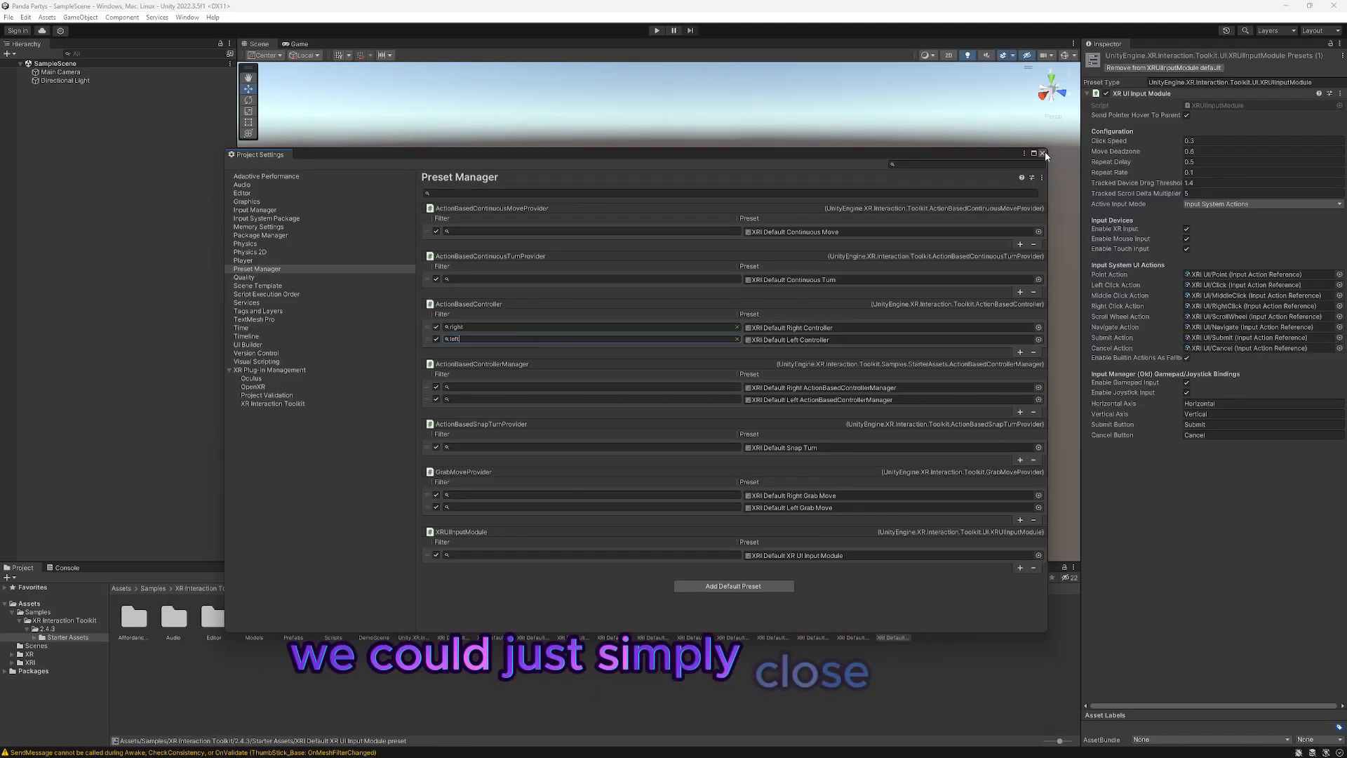
{"action": "left_click", "coordinate": [1043, 153]}
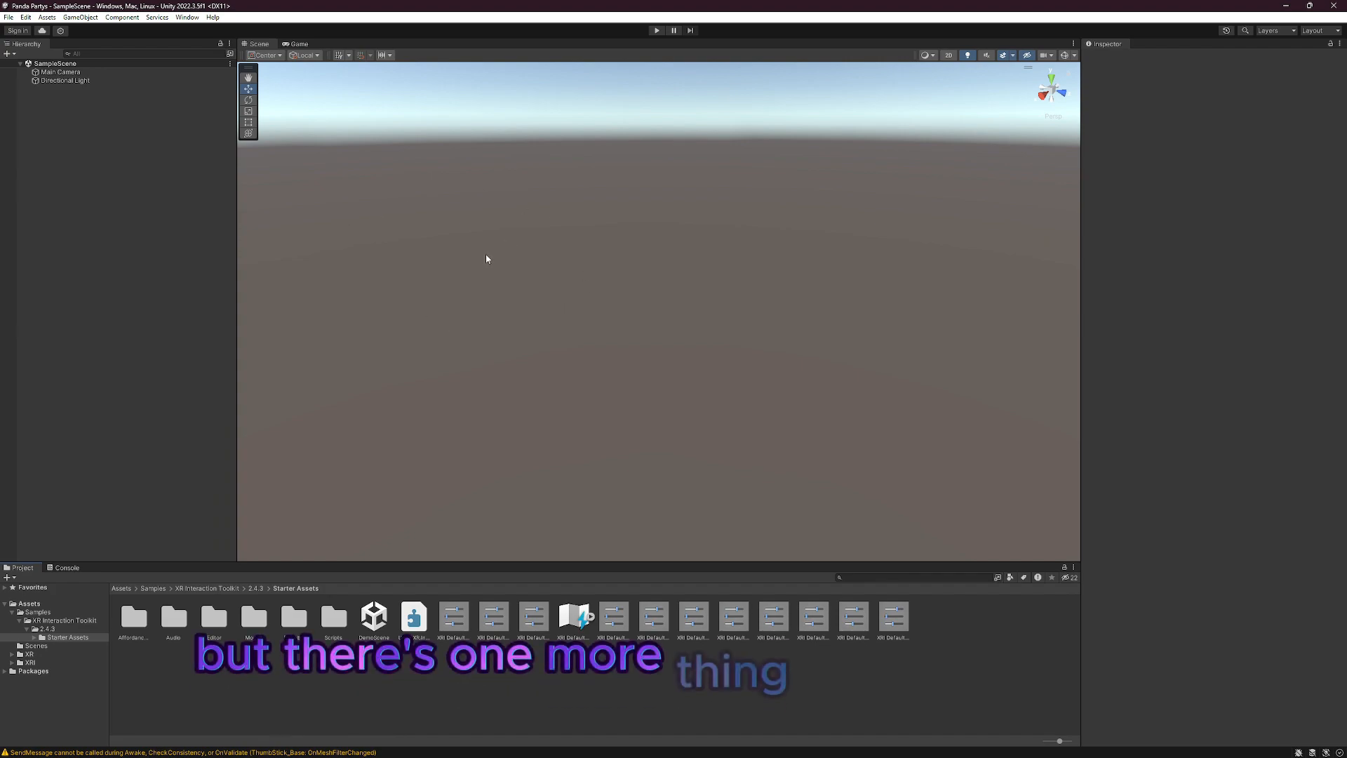
Step: Install the 3D World Building feature set from the Unity Registry in the Package Manager
{"action": "left_click", "coordinate": [186, 18]}
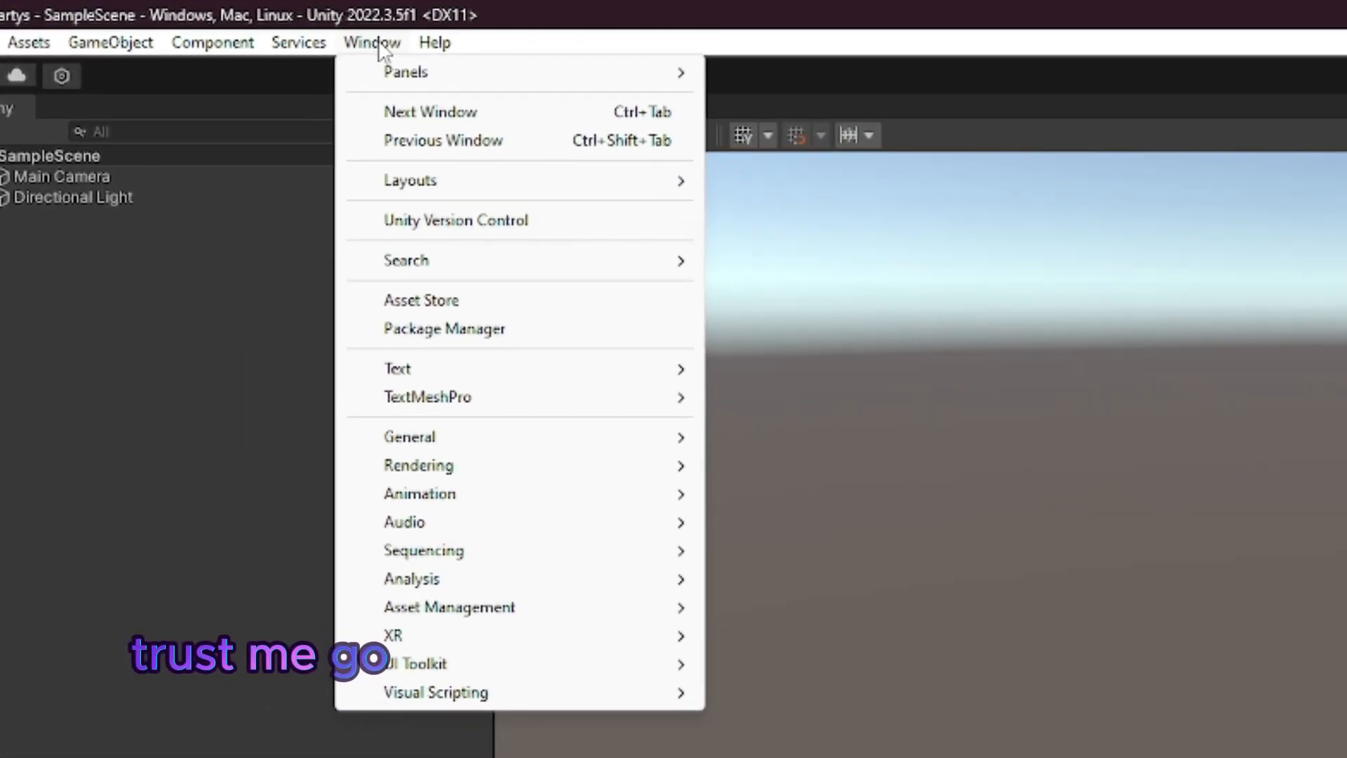
{"action": "left_click", "coordinate": [363, 327]}
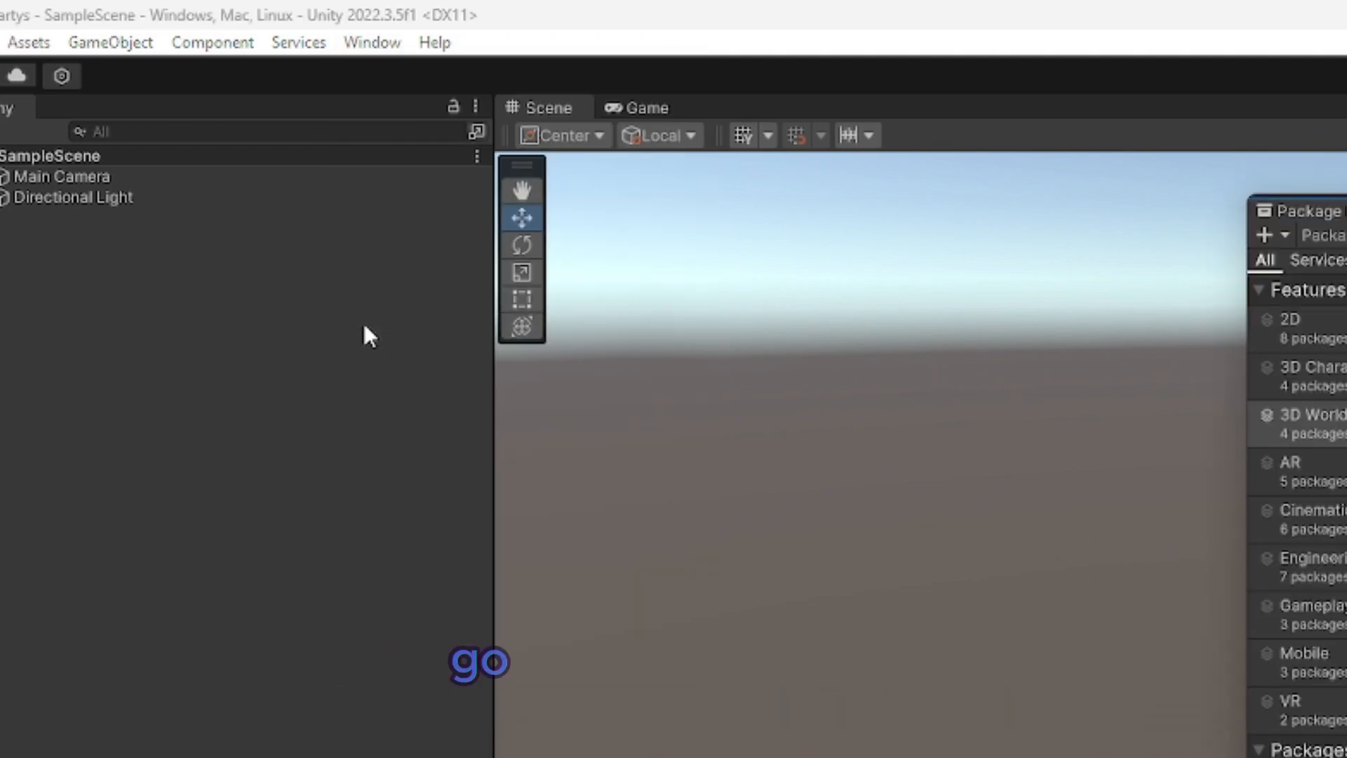
{"action": "left_click", "coordinate": [277, 56]}
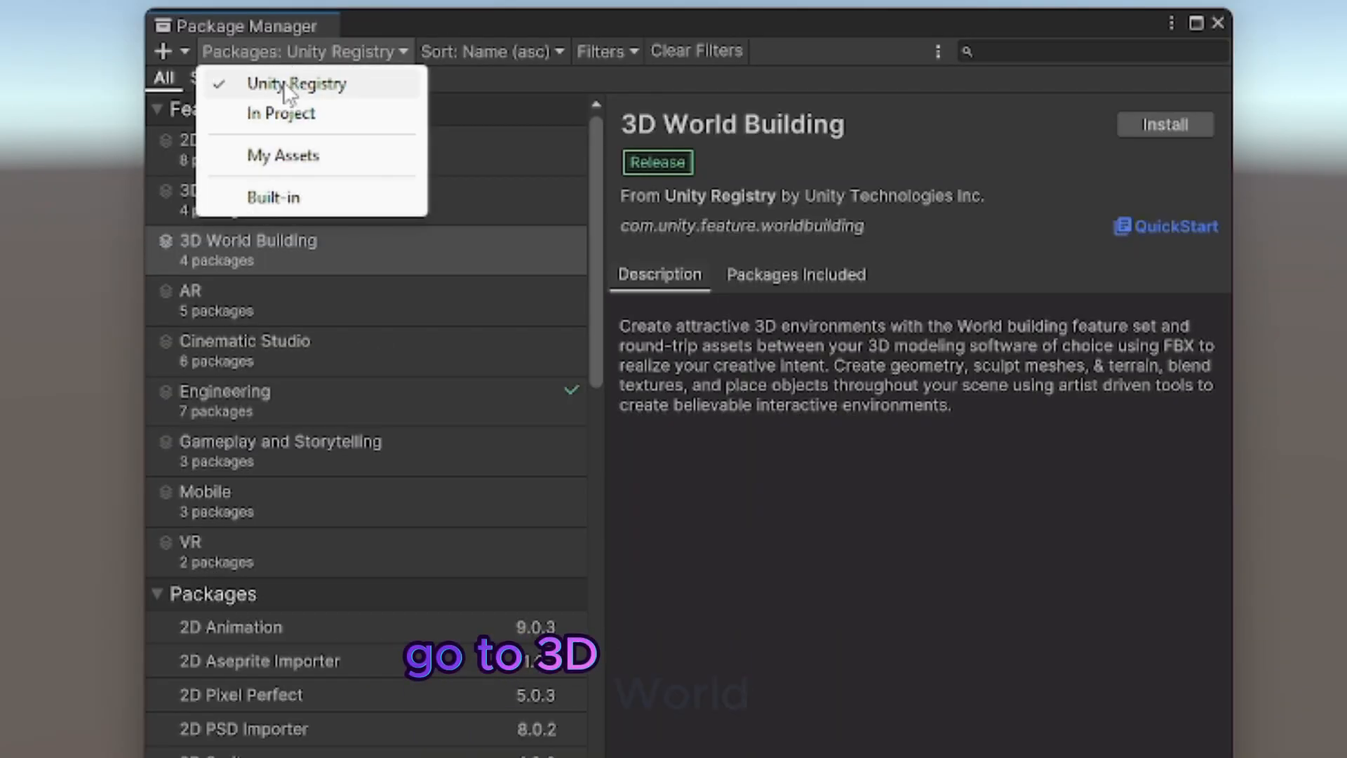
{"action": "left_click", "coordinate": [284, 81]}
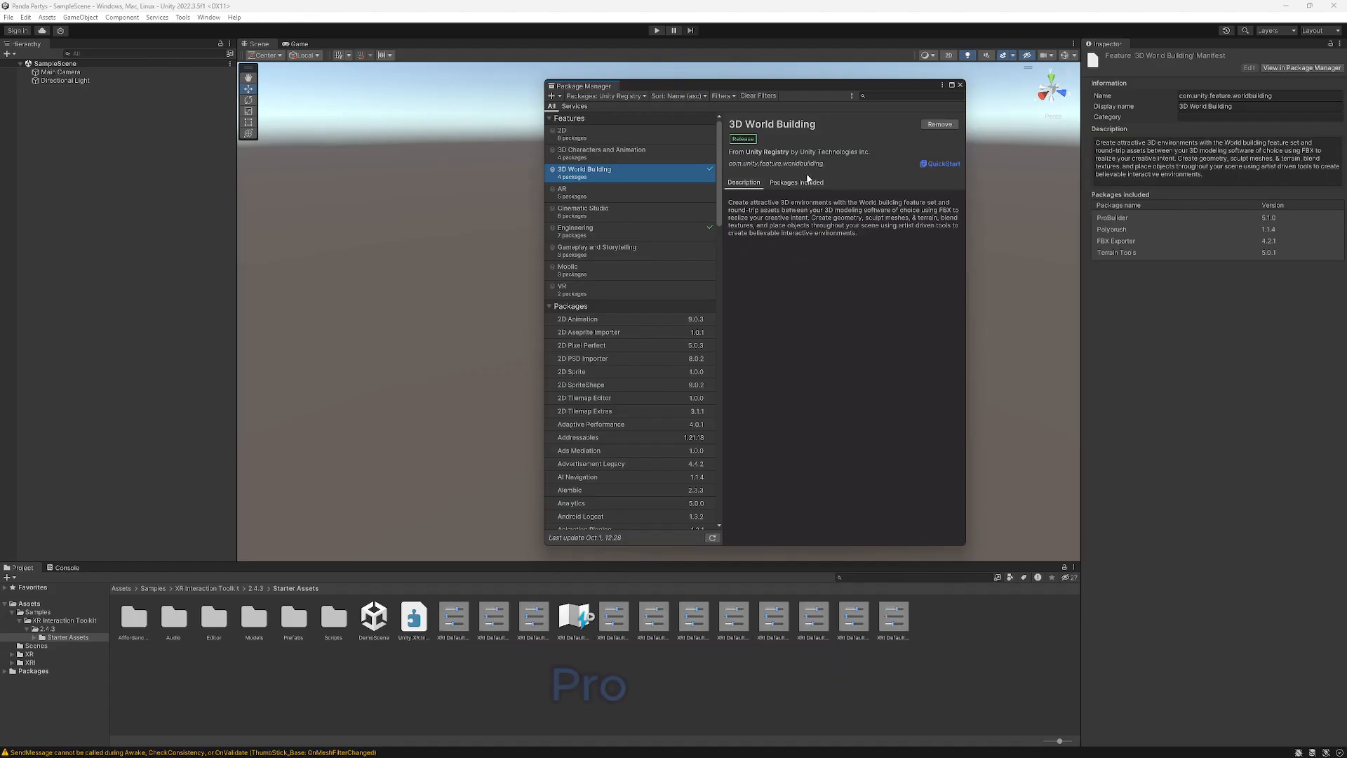
{"action": "left_click", "coordinate": [805, 181]}
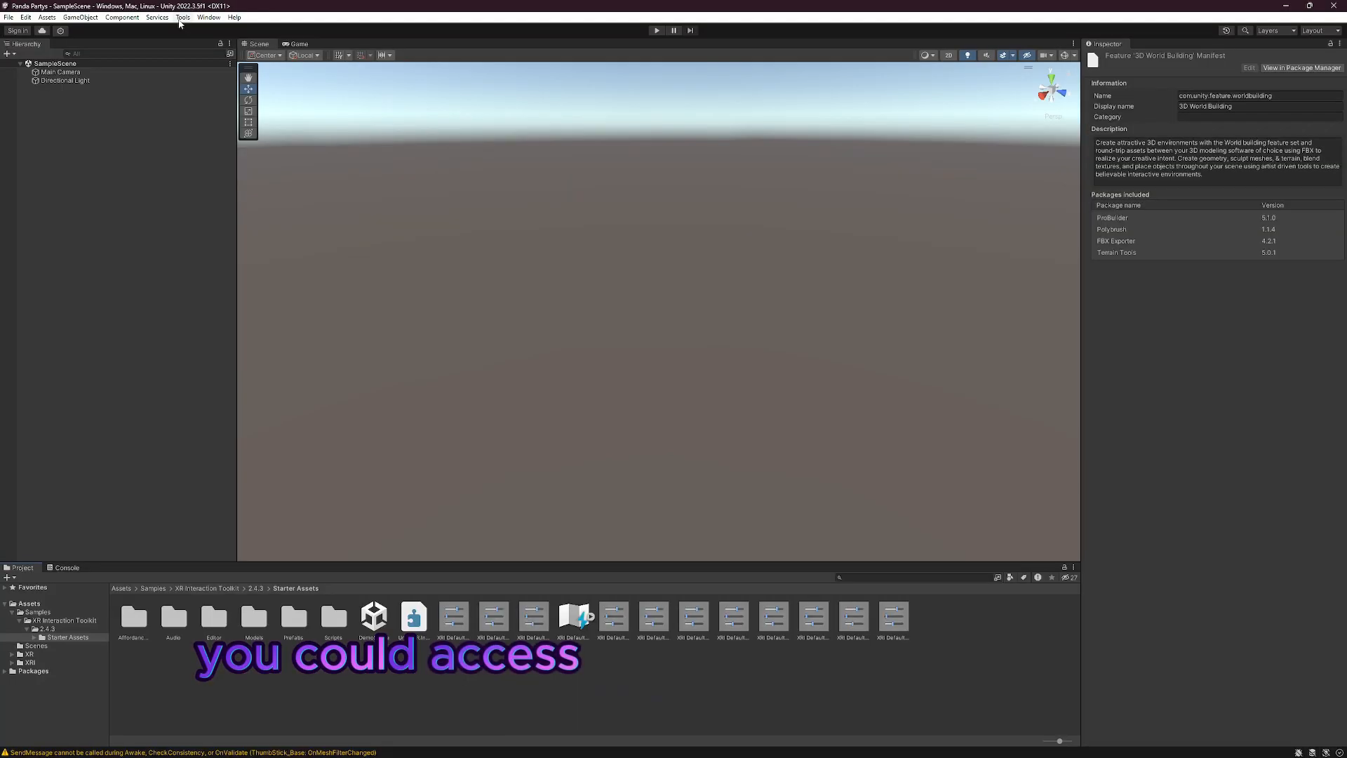
Step: Open the ProBuilder window and move it to the lower corner of the editor, clear of the scene
{"action": "left_click", "coordinate": [182, 17]}
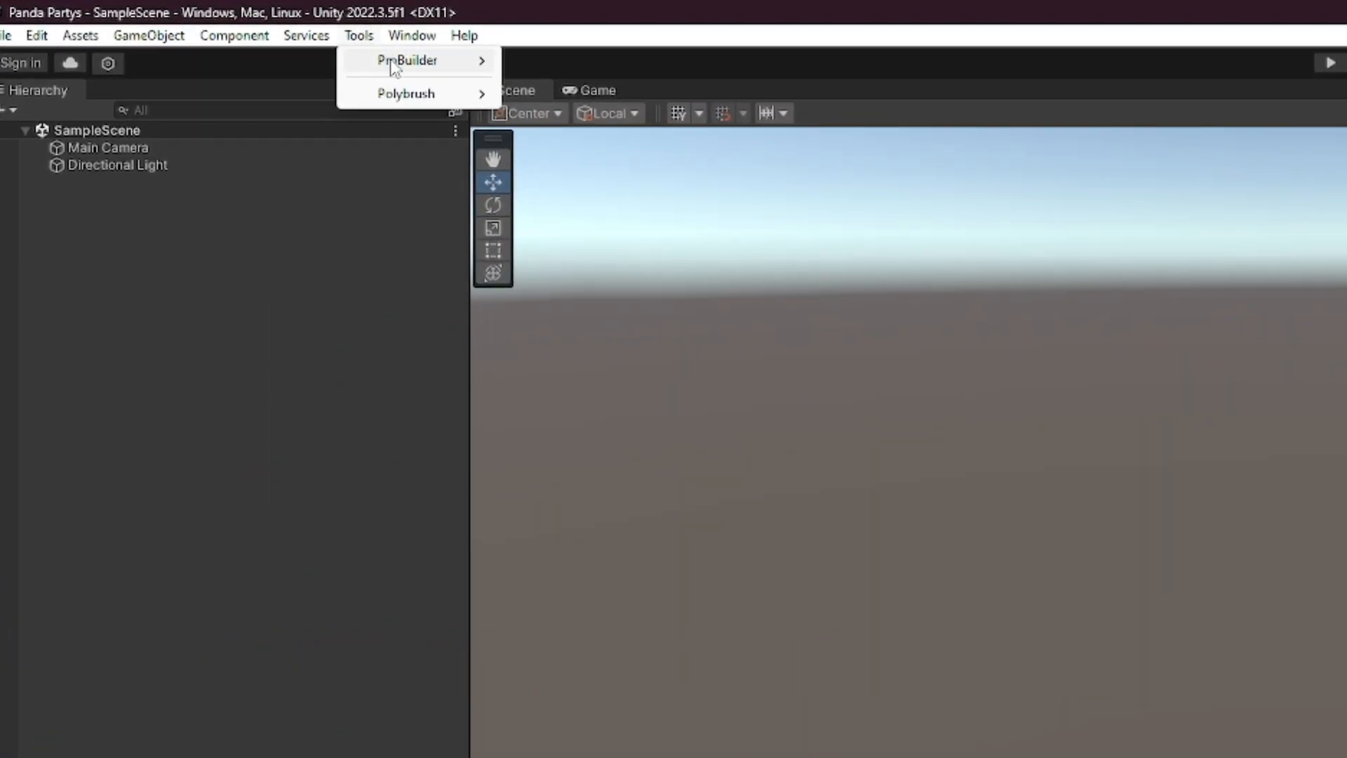
{"action": "mouse_move", "coordinate": [391, 66]}
{"action": "left_click", "coordinate": [545, 61]}
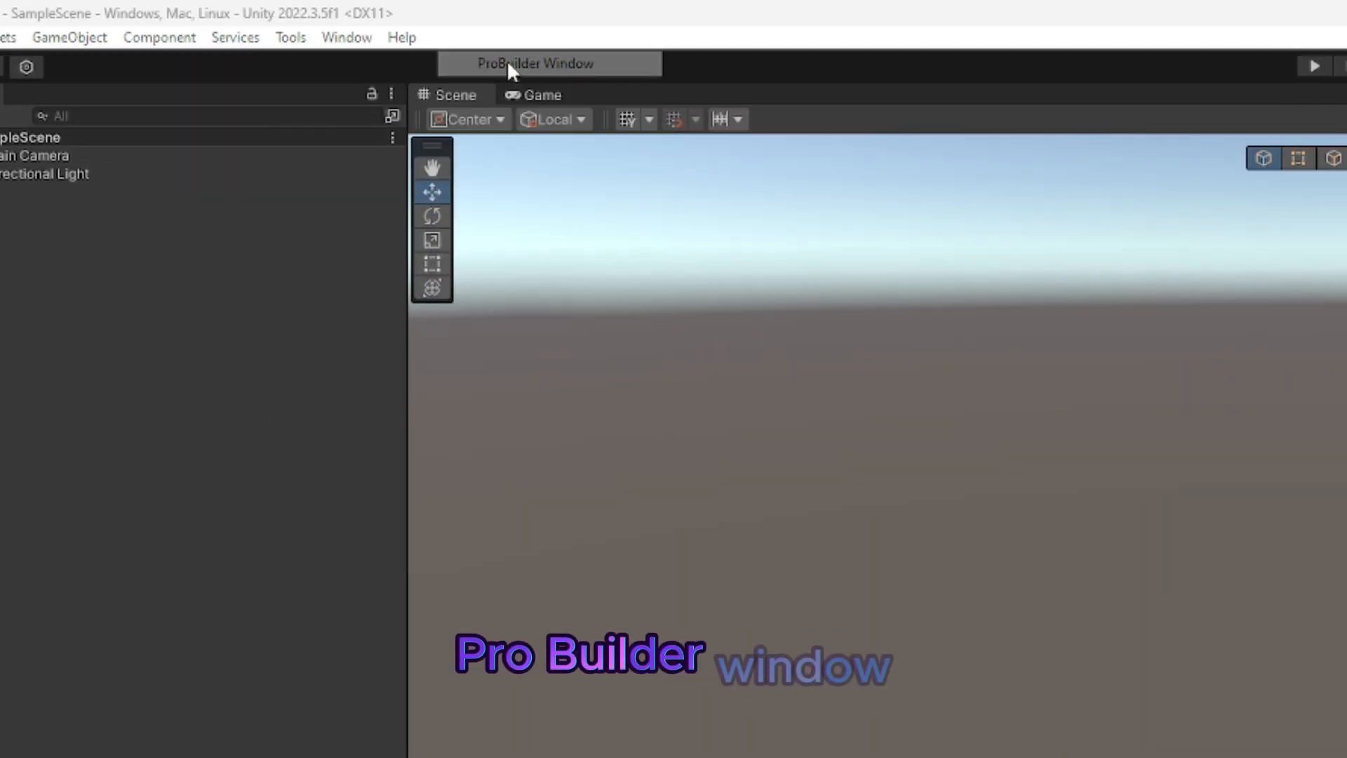
{"action": "left_click_drag", "start_coordinate": [1298, 443], "coordinate": [1260, 493]}
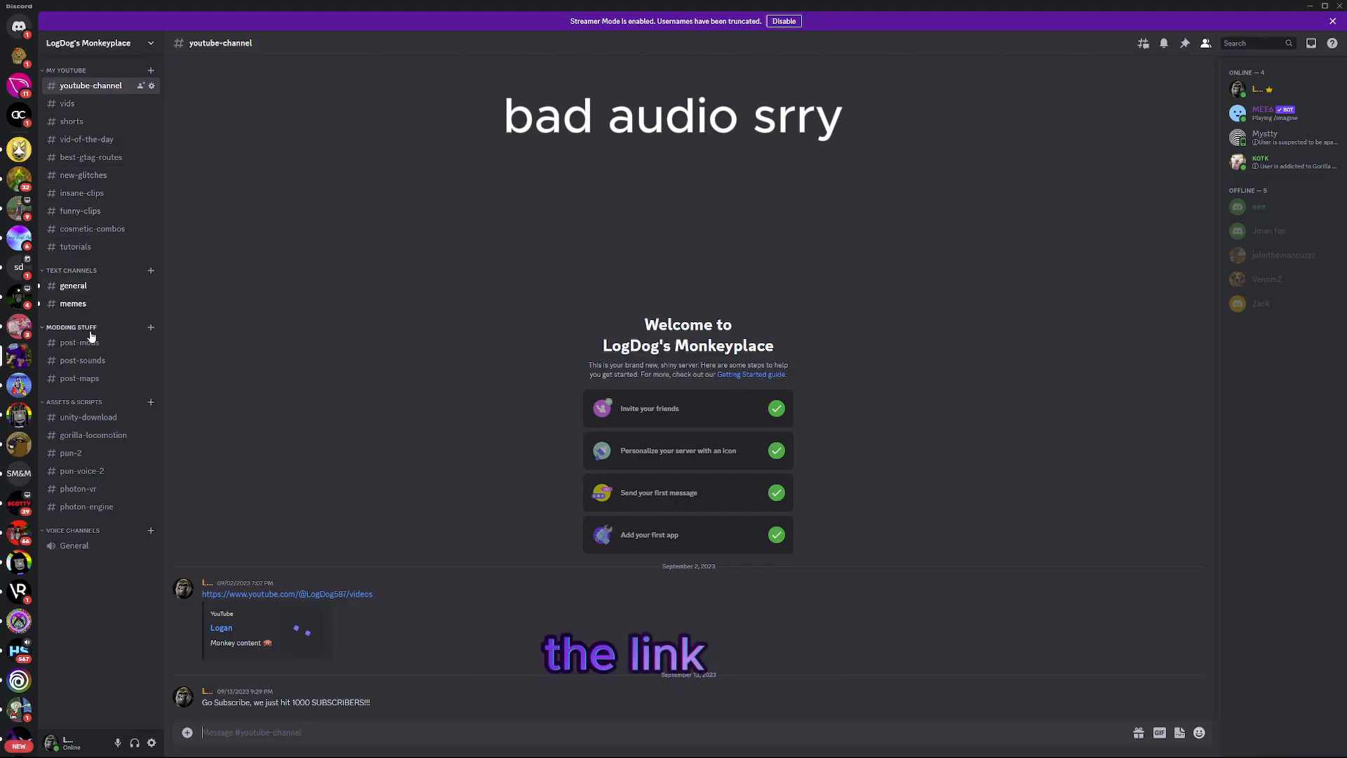
Step: Follow the GitHub link in Discord's gorilla-locomotion channel, download GorillaLocomotion.unitypackage, and minimize the browser
{"action": "left_click", "coordinate": [82, 438]}
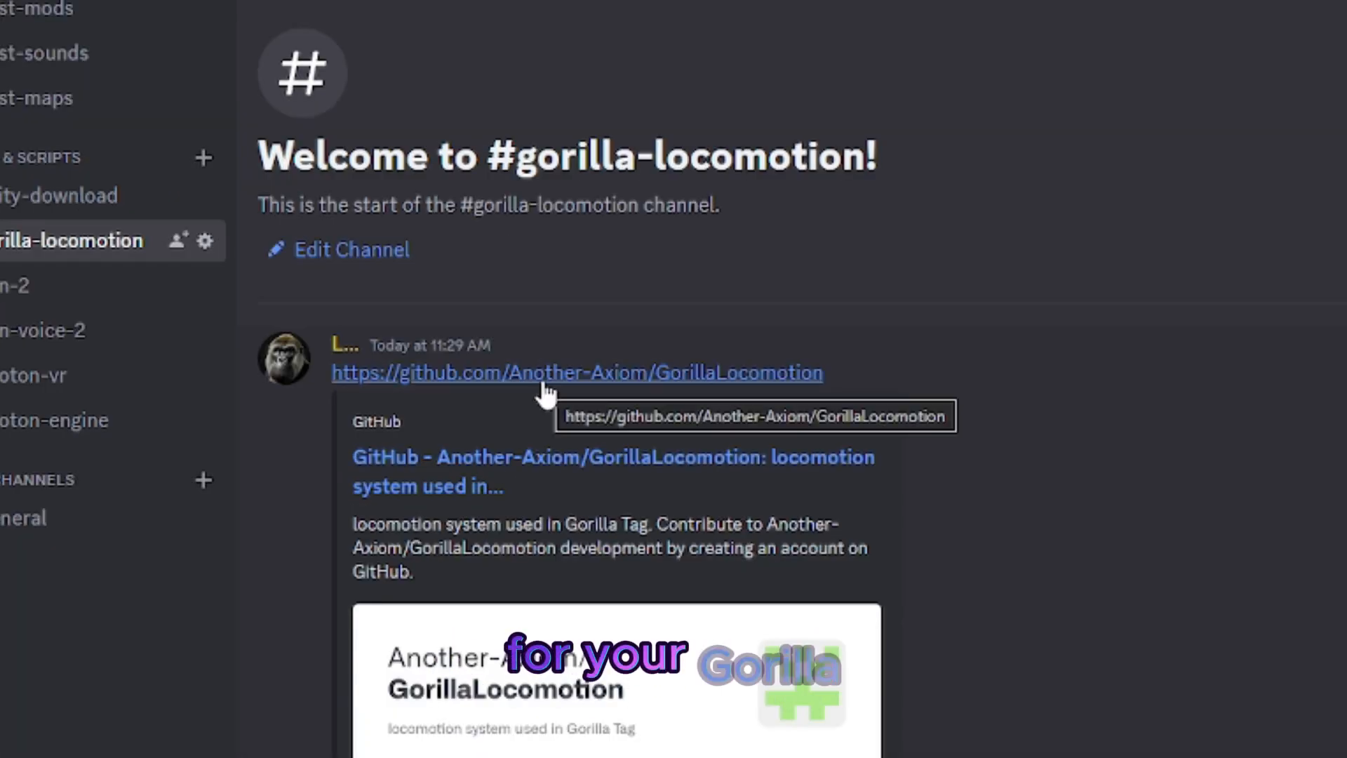
{"action": "left_click", "coordinate": [544, 385]}
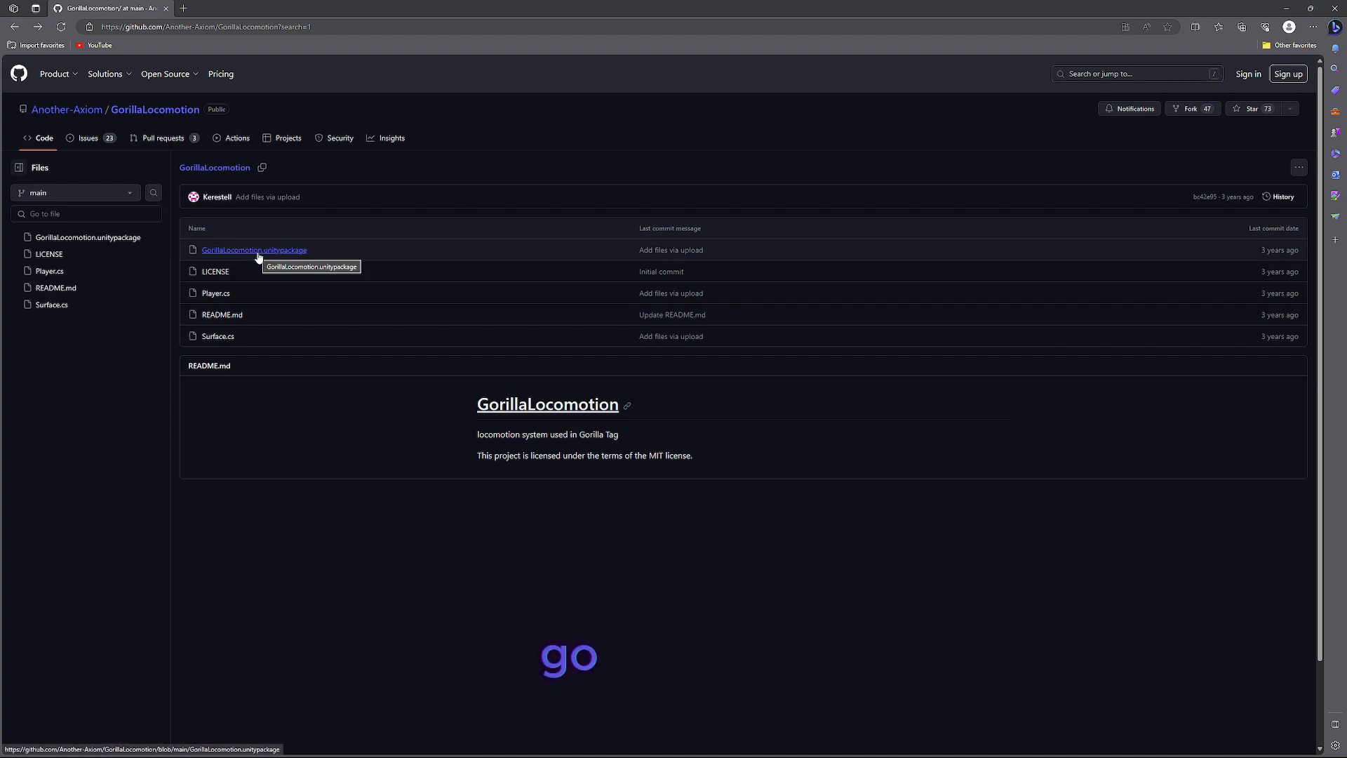
{"action": "left_click", "coordinate": [257, 251]}
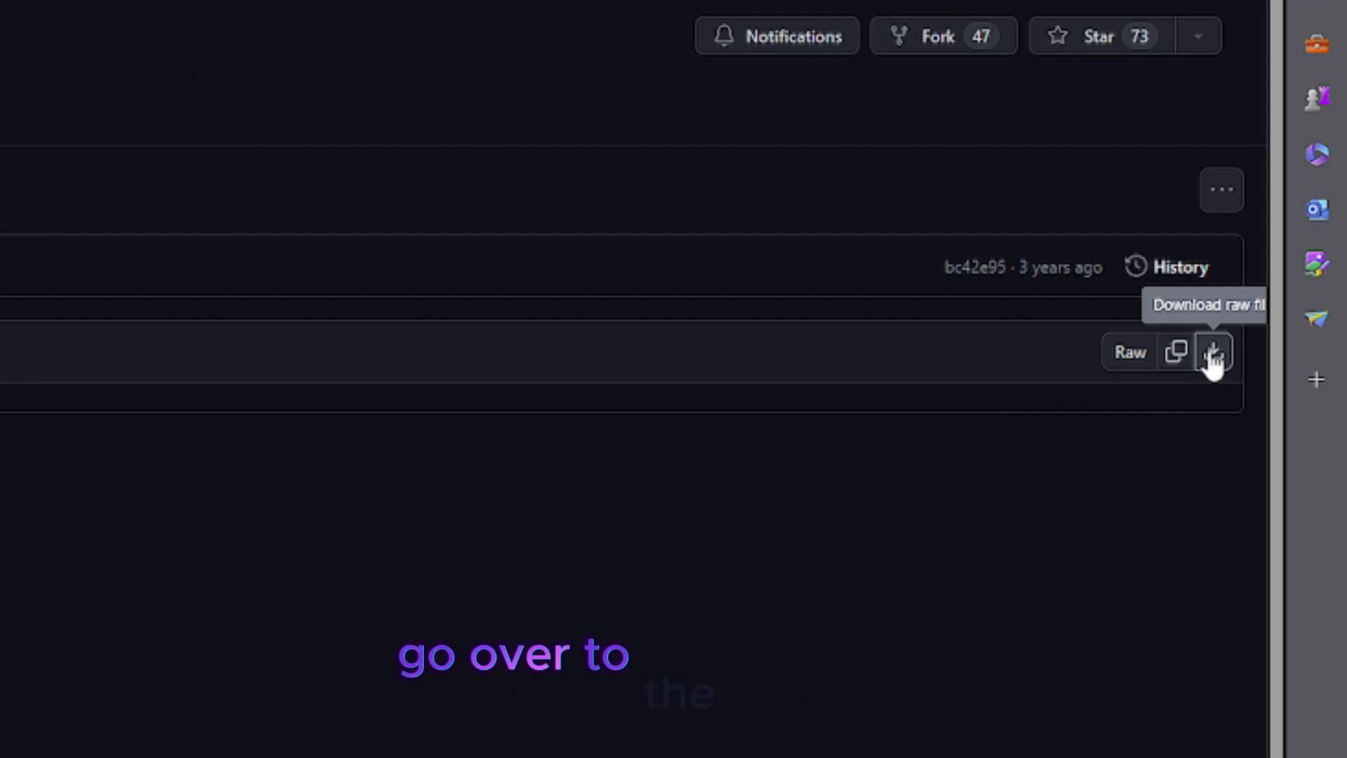
{"action": "left_click", "coordinate": [1213, 353]}
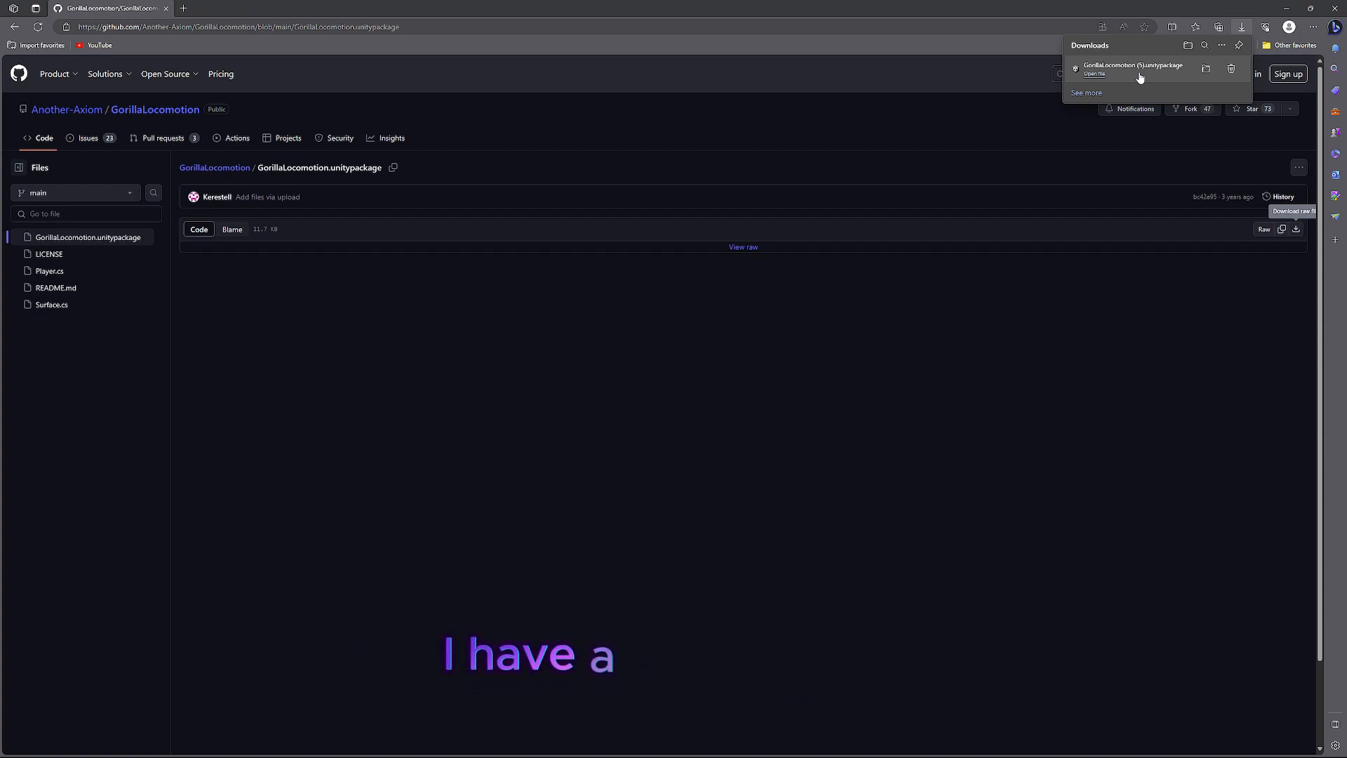
{"action": "left_click", "coordinate": [1289, 10]}
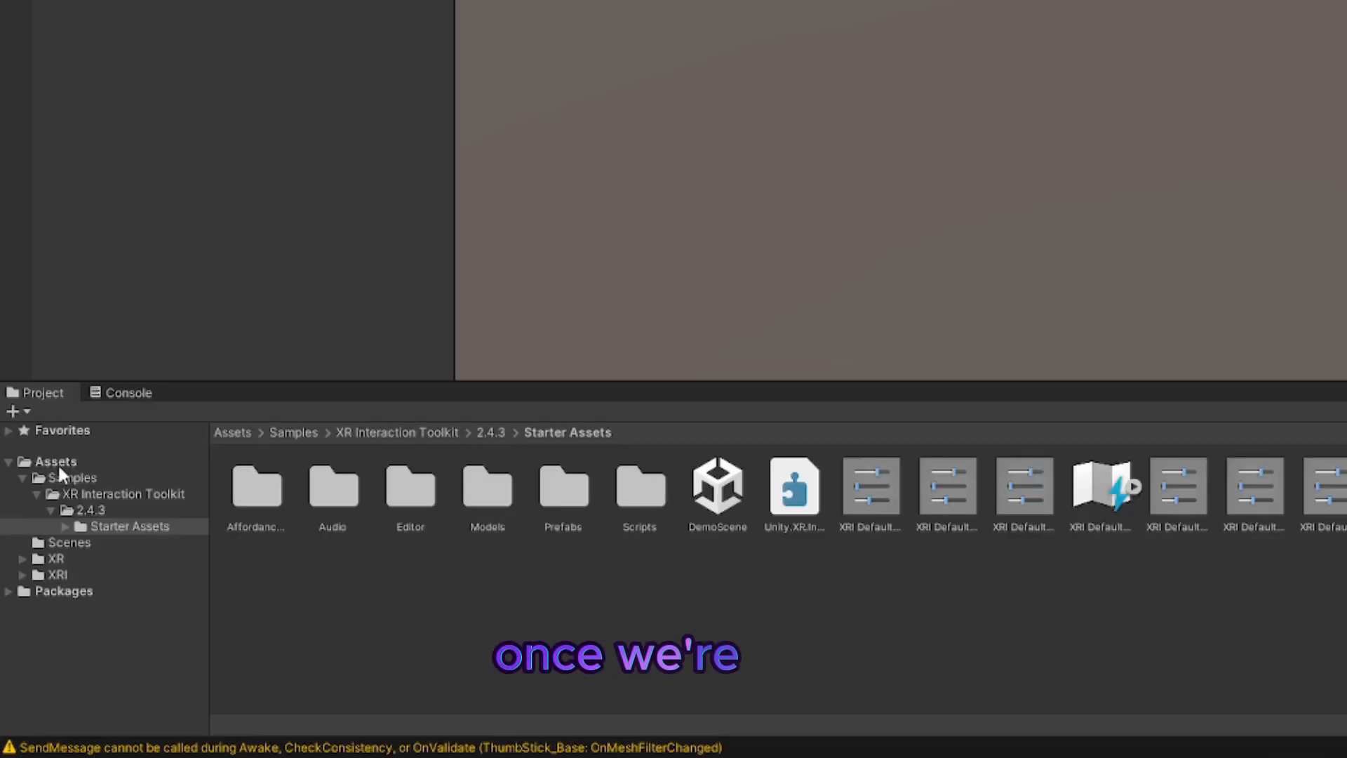
Step: Import the GorillaLocomotion (5) custom package from Downloads into the Assets folder and reload the externally modified scene
{"action": "left_click", "coordinate": [30, 605]}
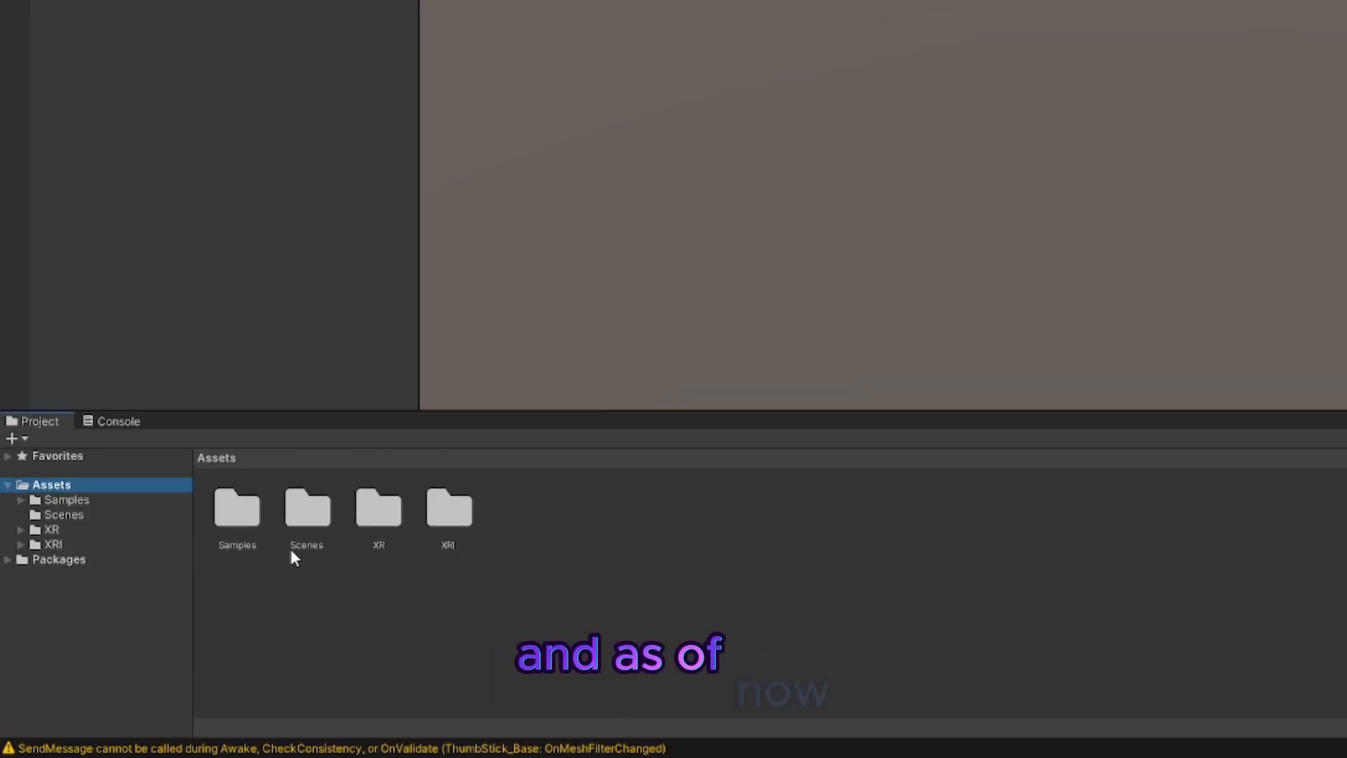
{"action": "right_click", "coordinate": [564, 505]}
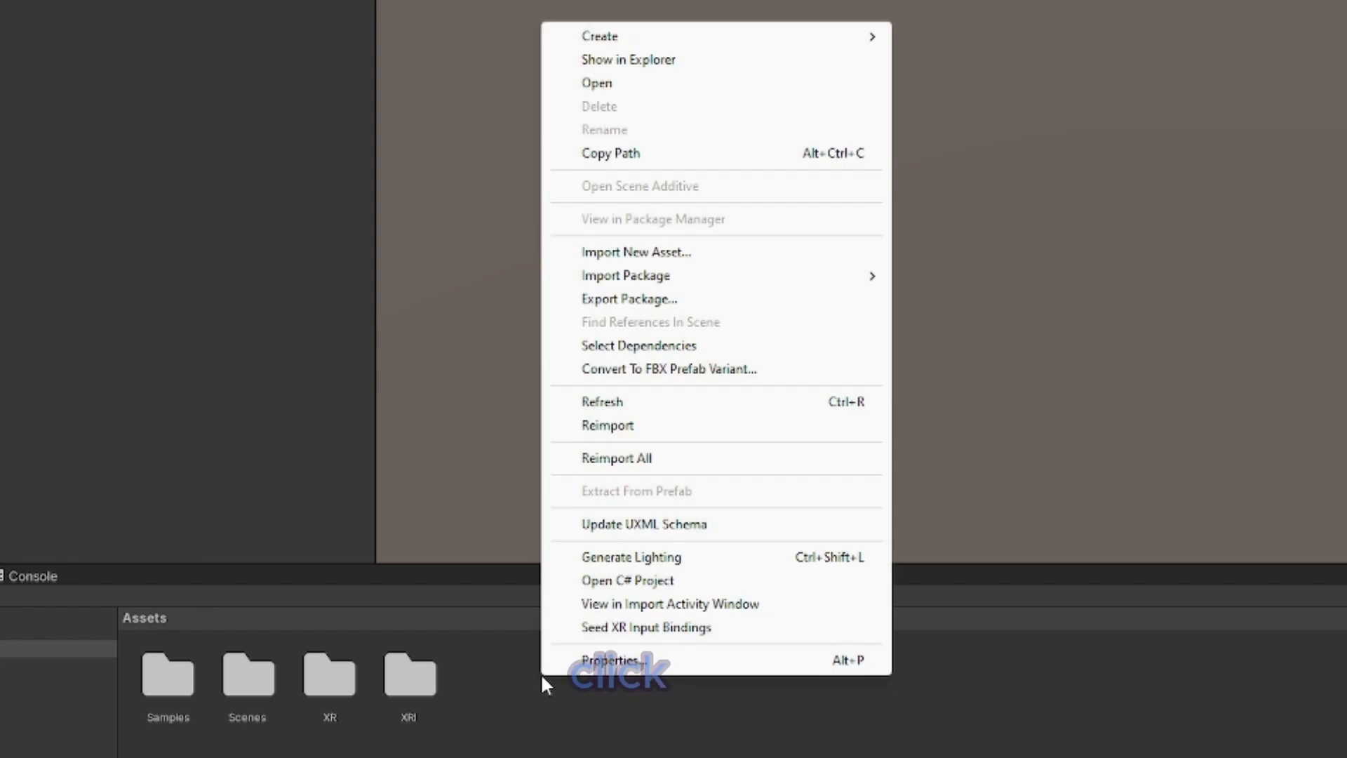
{"action": "mouse_move", "coordinate": [608, 280]}
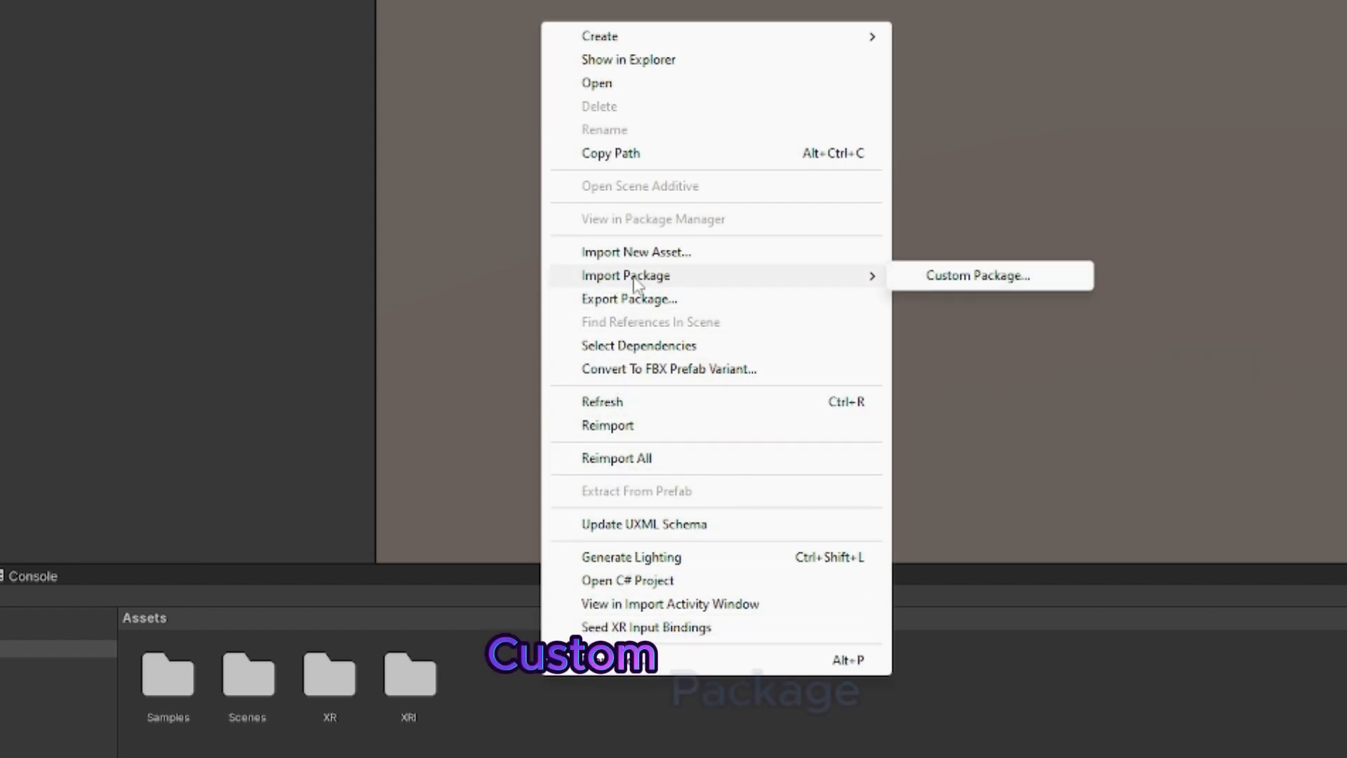
{"action": "left_click", "coordinate": [972, 278]}
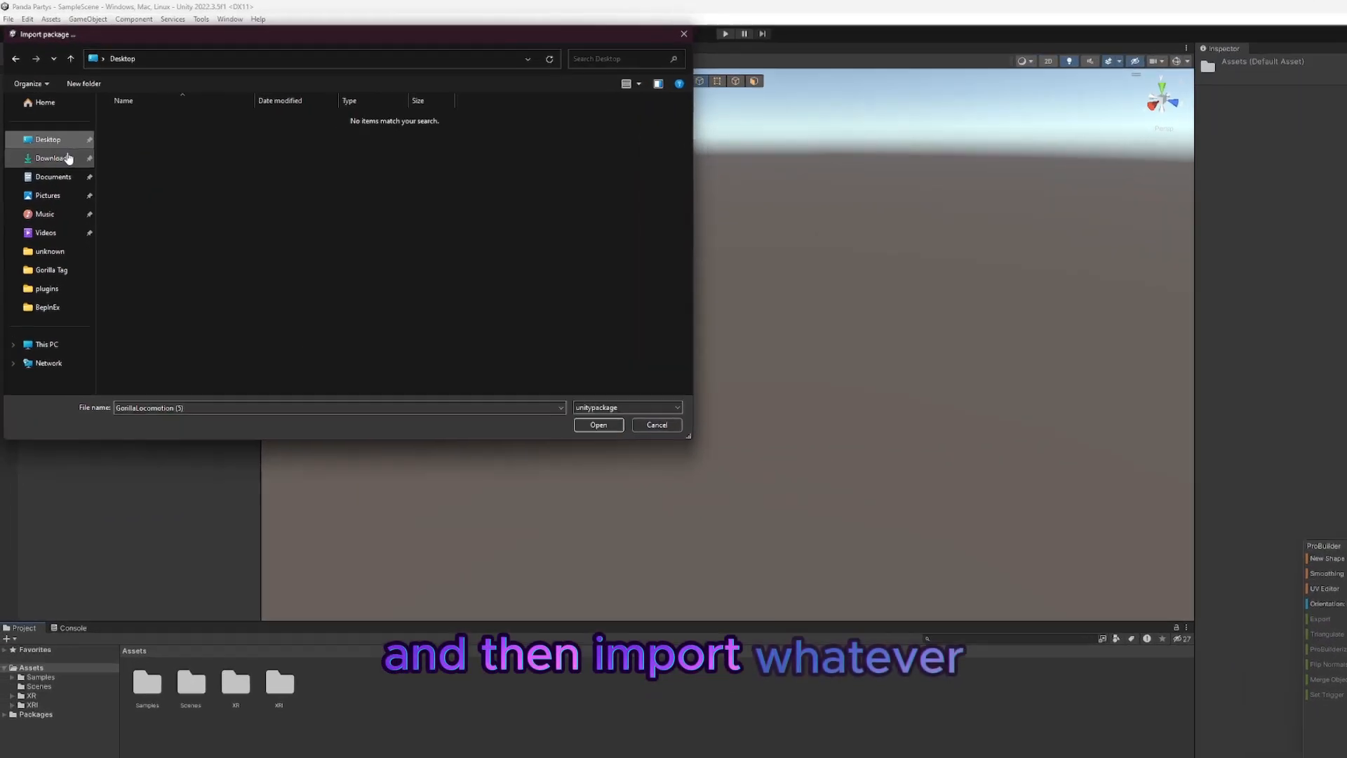
{"action": "left_click", "coordinate": [56, 26]}
{"action": "left_click", "coordinate": [230, 226]}
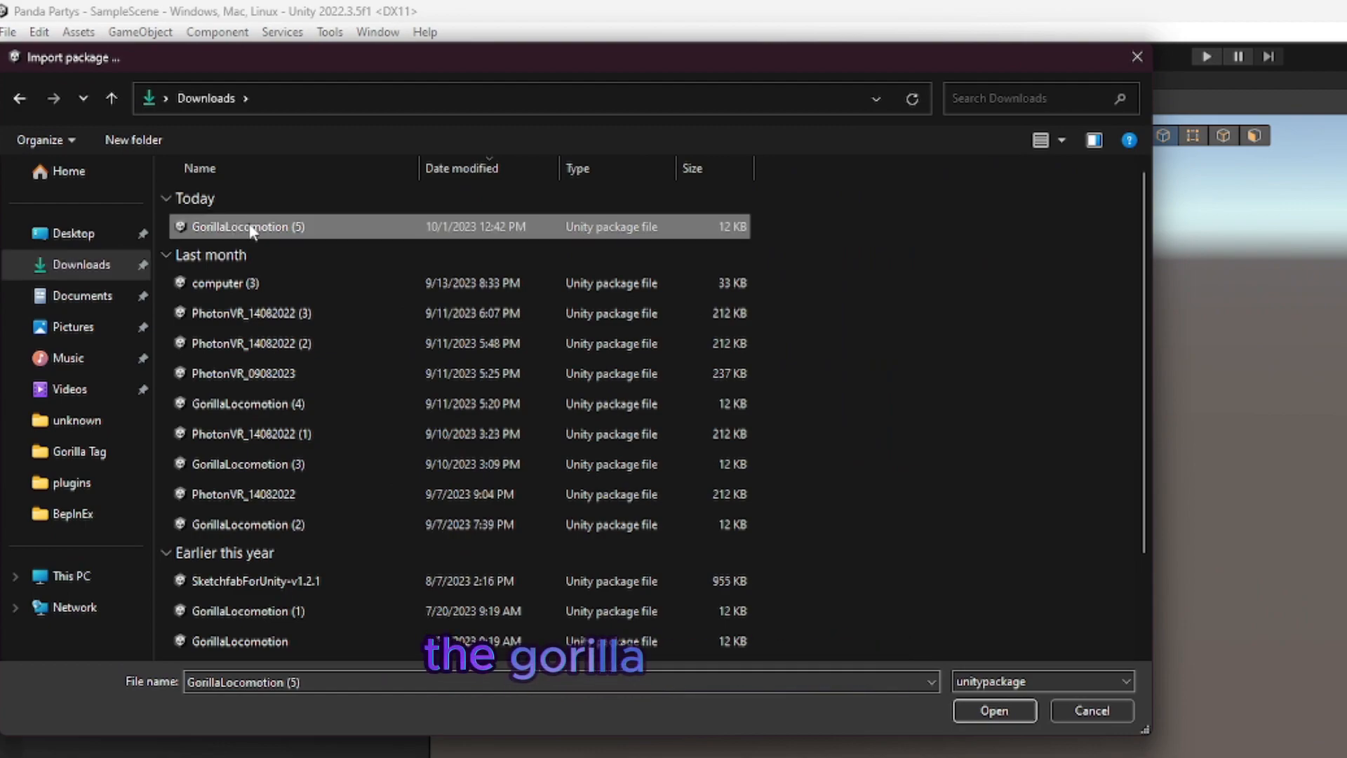
{"action": "left_click", "coordinate": [986, 710]}
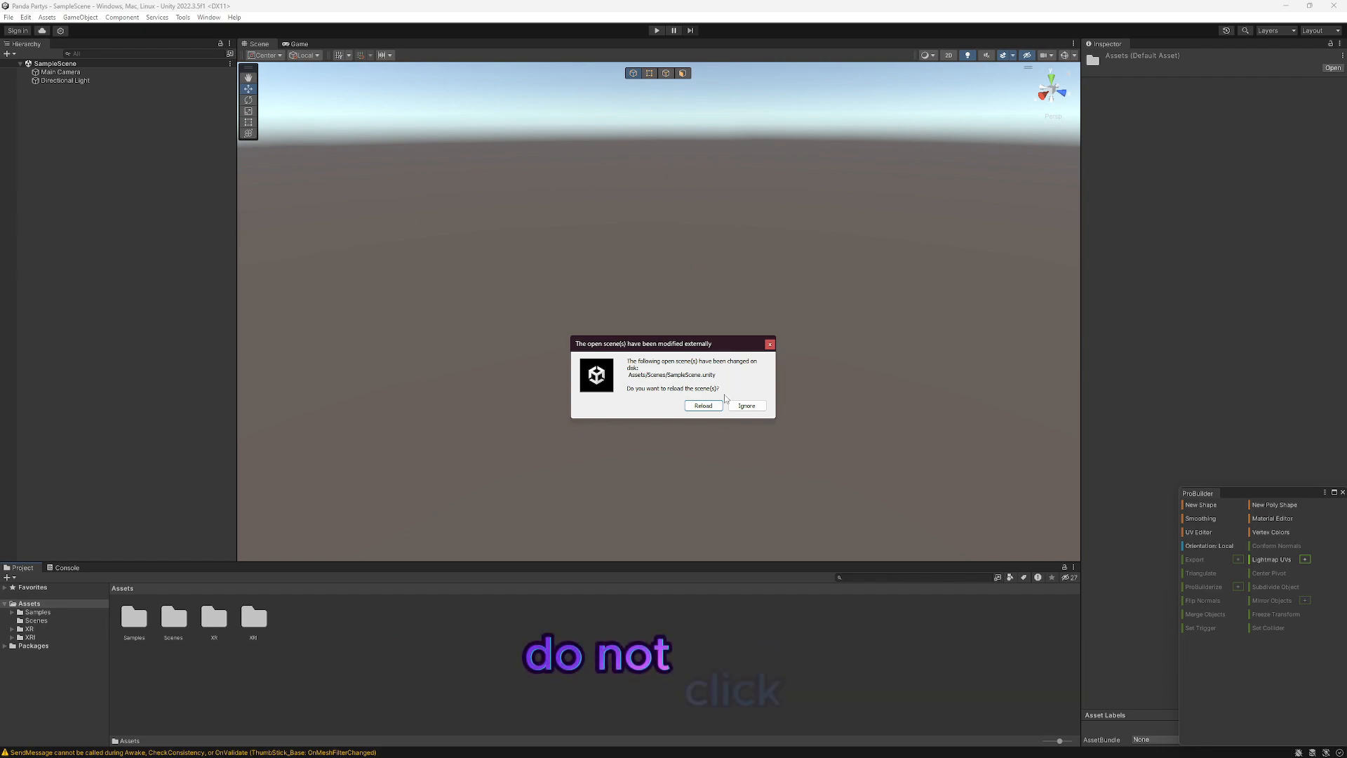
{"action": "left_click", "coordinate": [703, 406]}
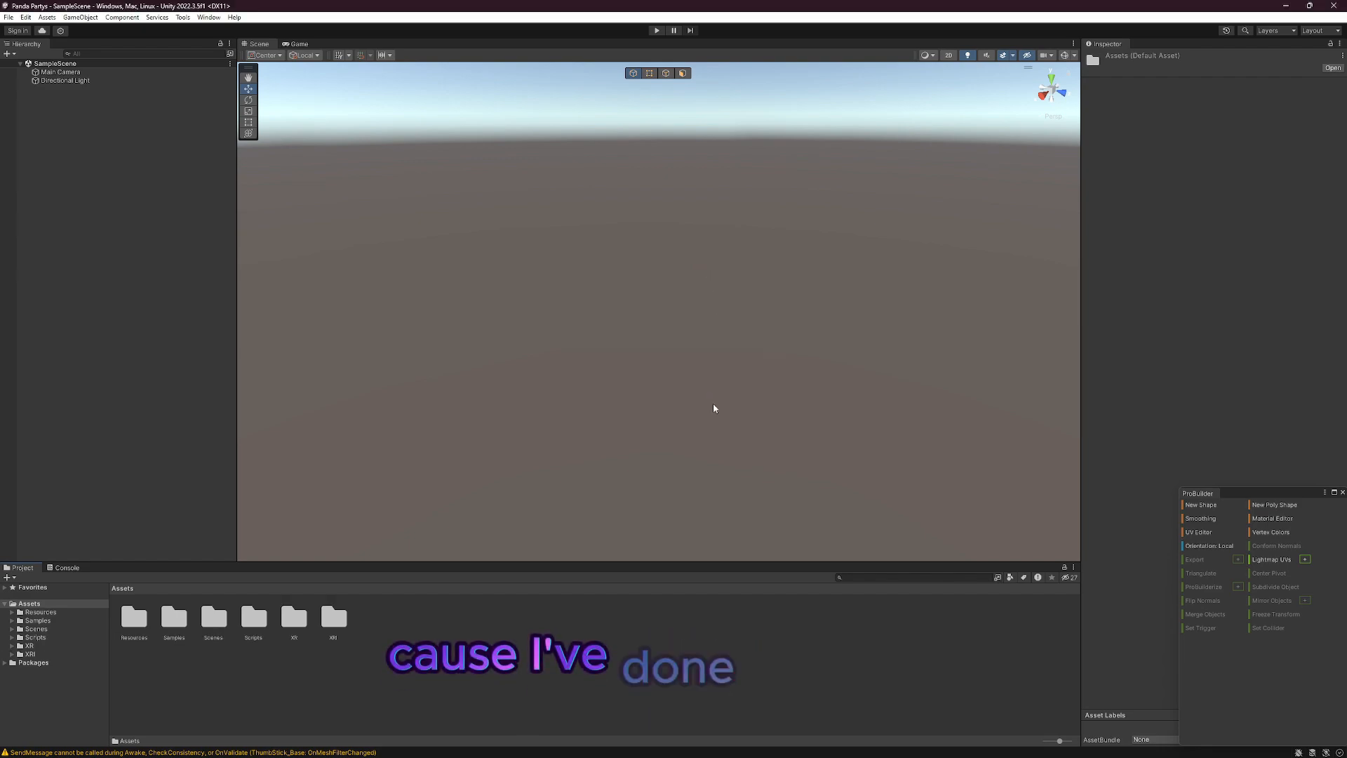
{"action": "right_click_drag", "start_coordinate": [714, 408], "coordinate": [450, 255]}
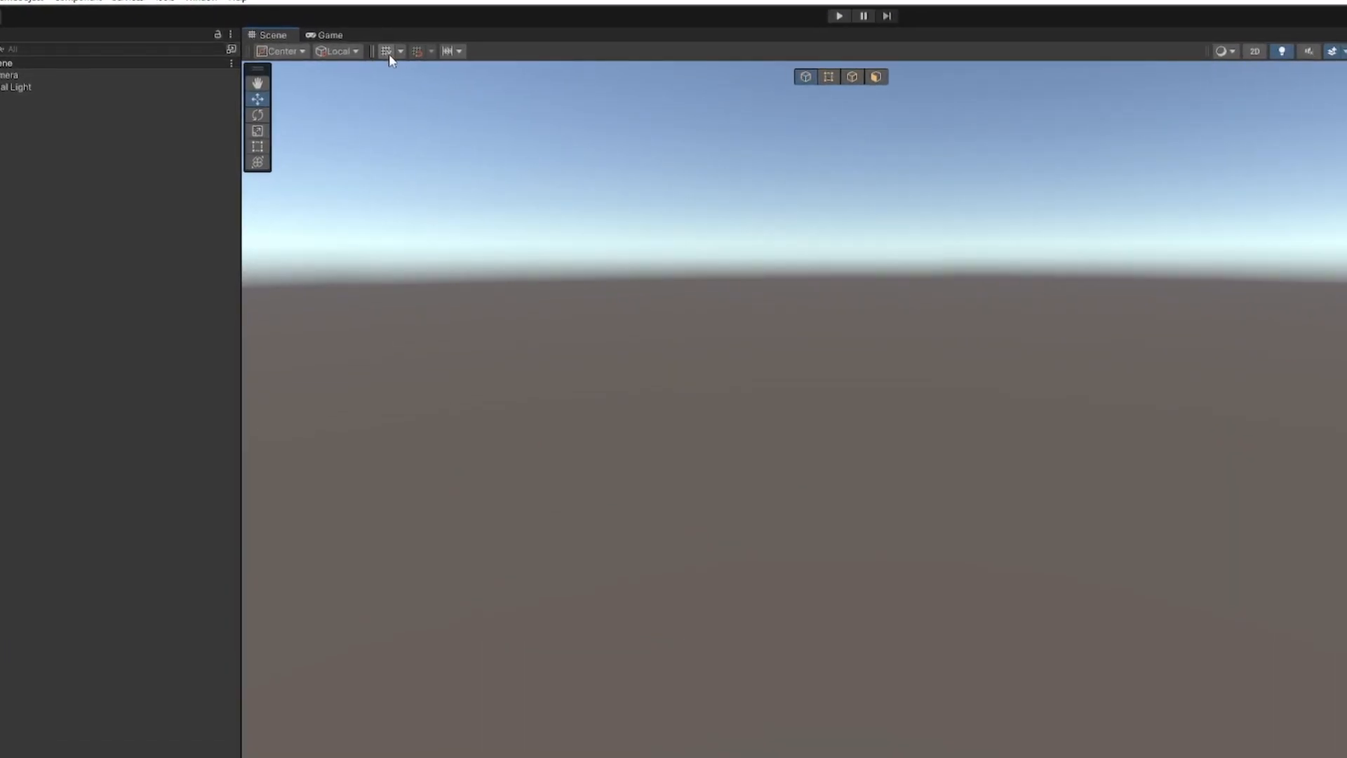
Step: Turn on the Scene view grid and open the Gorilla Locomotion scene from the Scenes/Gorilla folder
{"action": "left_click", "coordinate": [338, 55]}
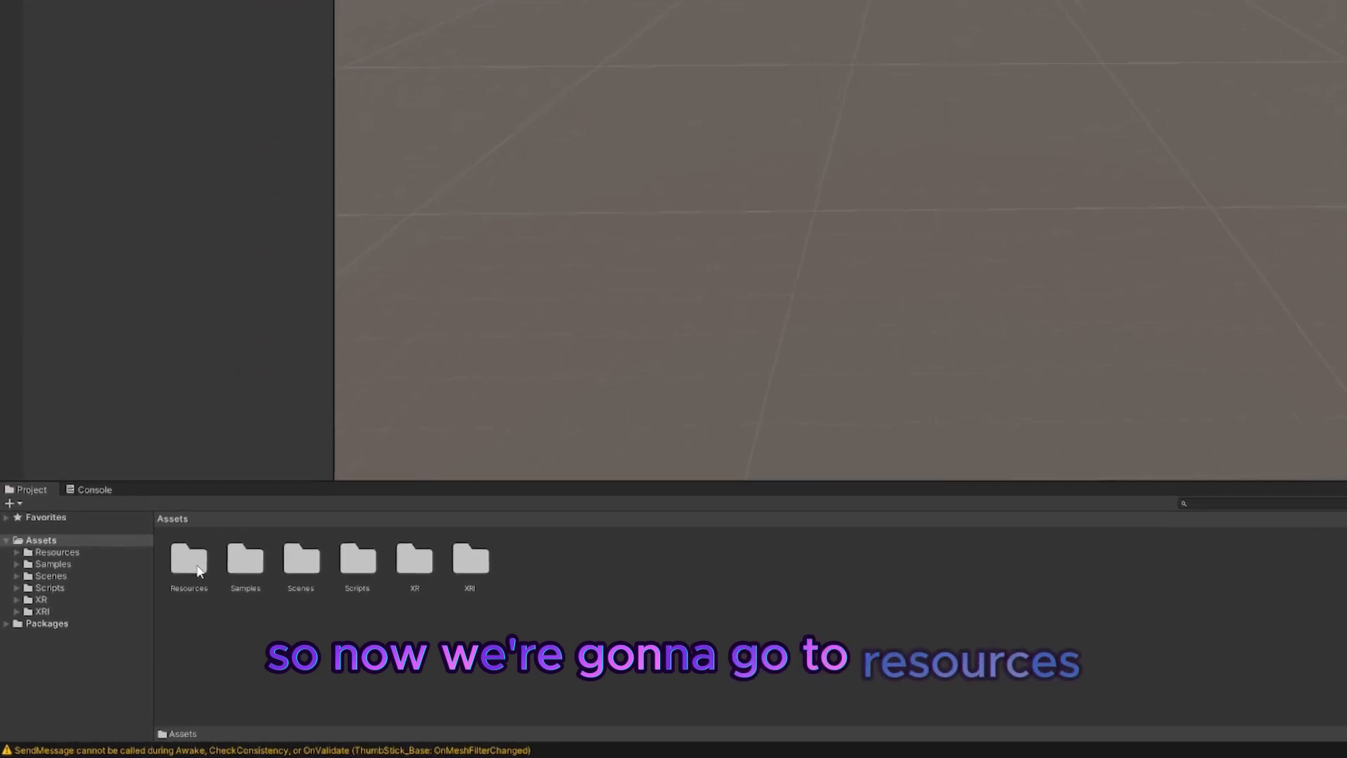
{"action": "double_click", "coordinate": [233, 539]}
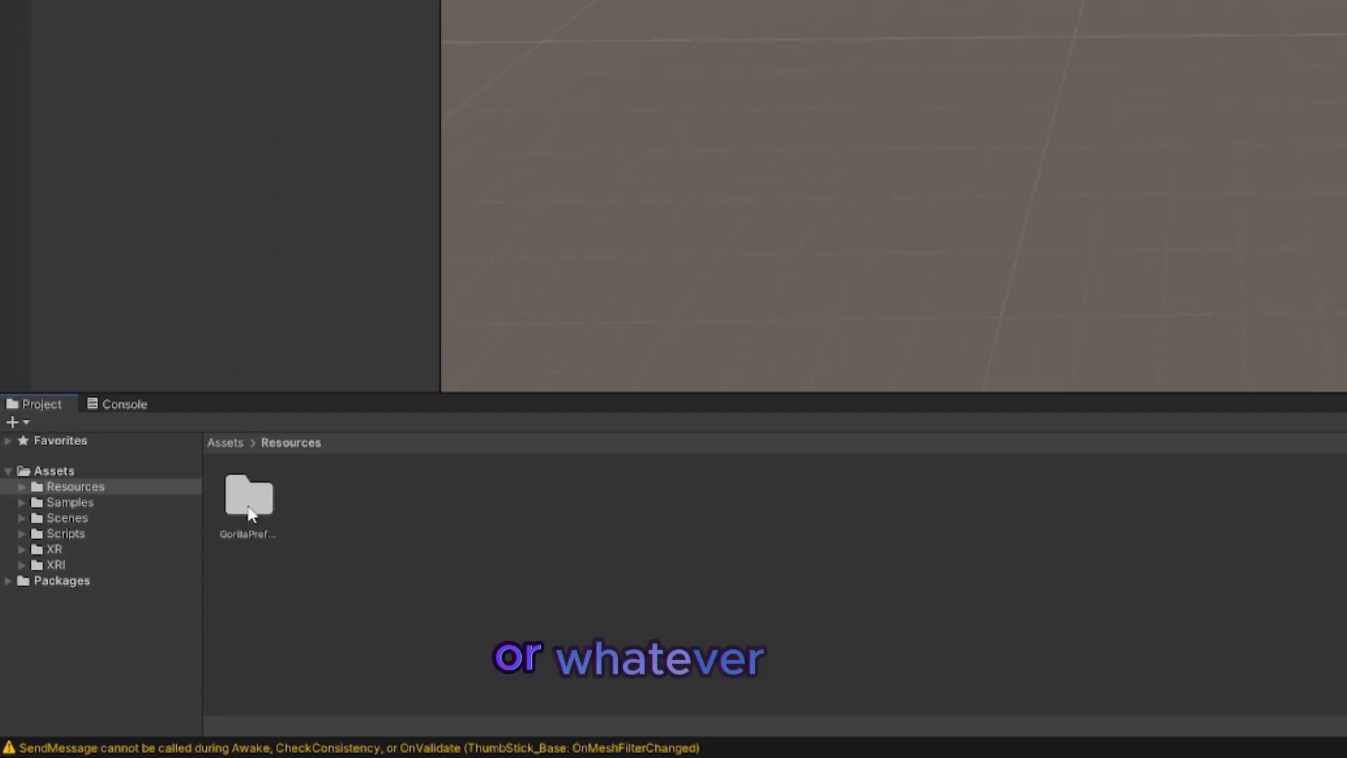
{"action": "double_click", "coordinate": [248, 525]}
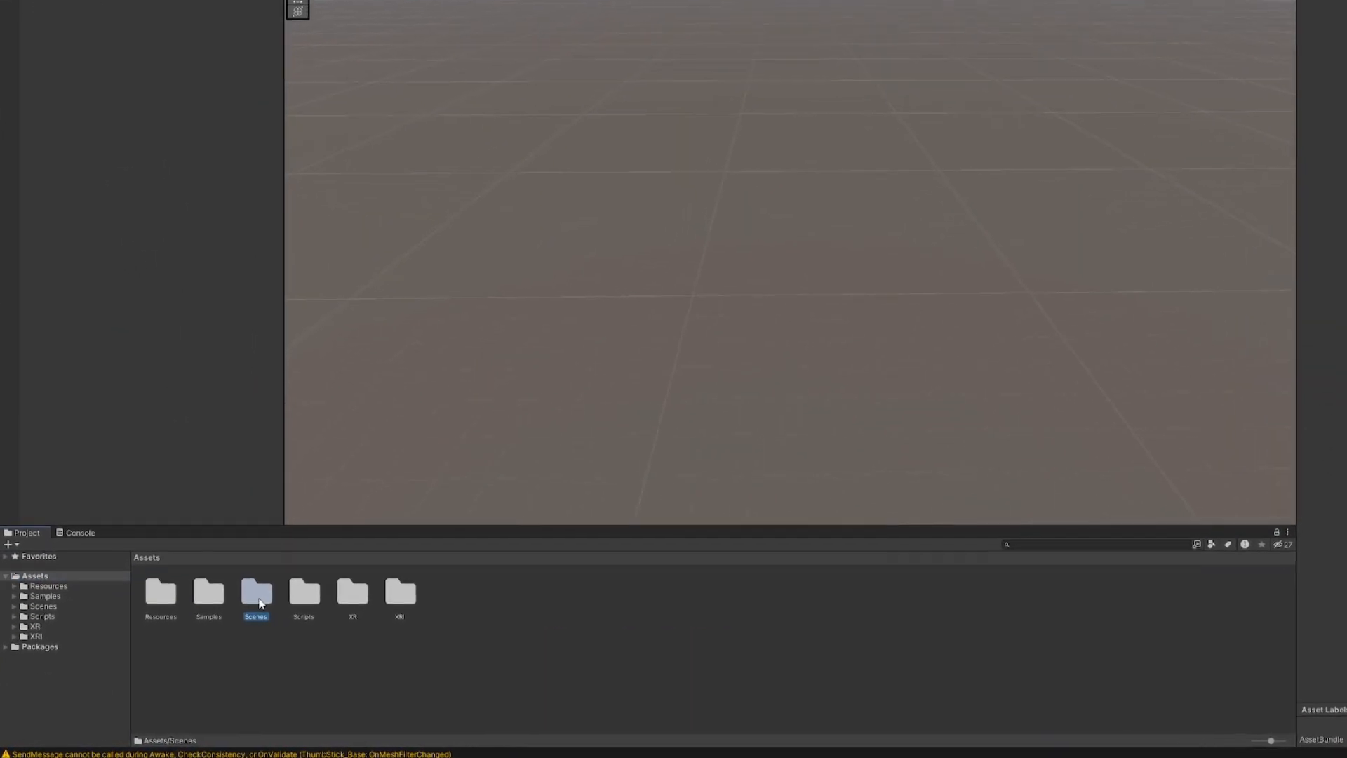
{"action": "double_click", "coordinate": [259, 593]}
{"action": "double_click", "coordinate": [179, 573]}
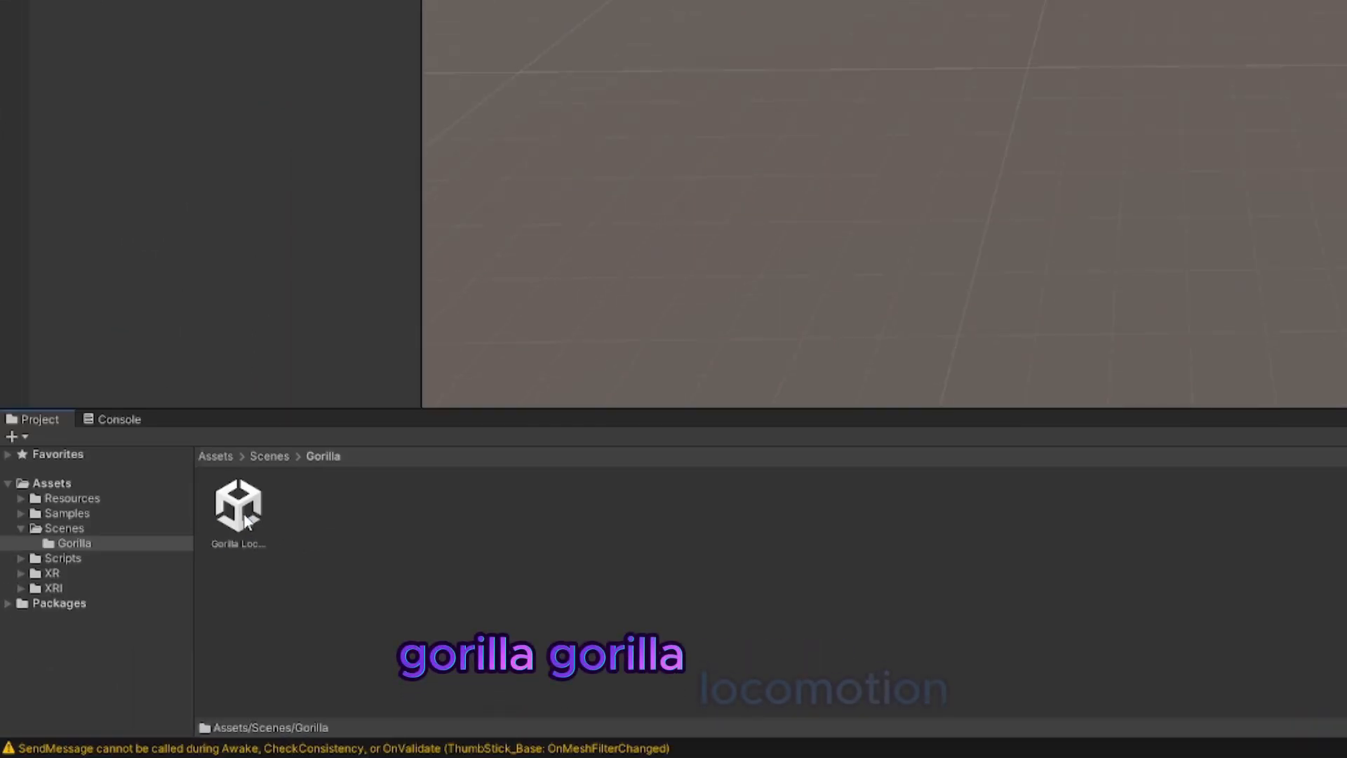
{"action": "double_click", "coordinate": [247, 518]}
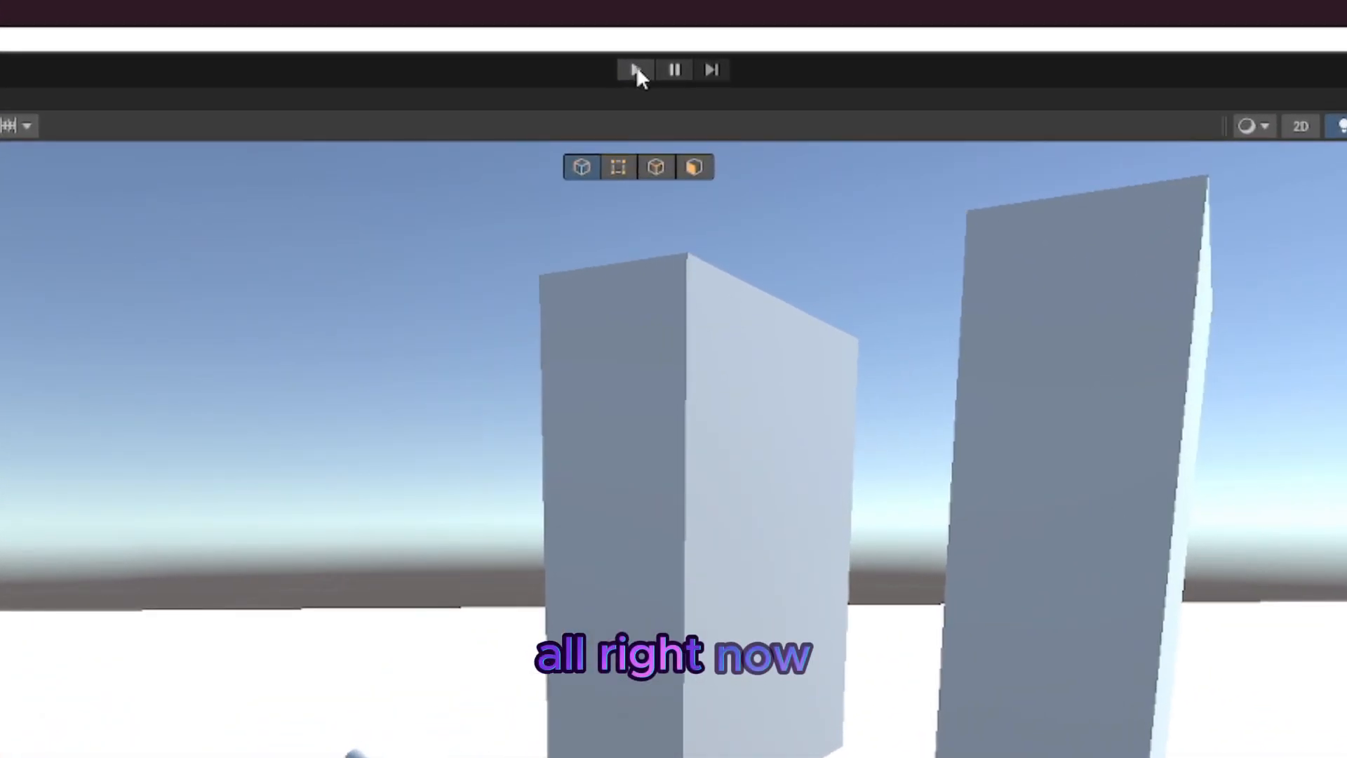
Step: Run the scene in play mode and look around the gorilla character in the Scene view
{"action": "left_click", "coordinate": [656, 30]}
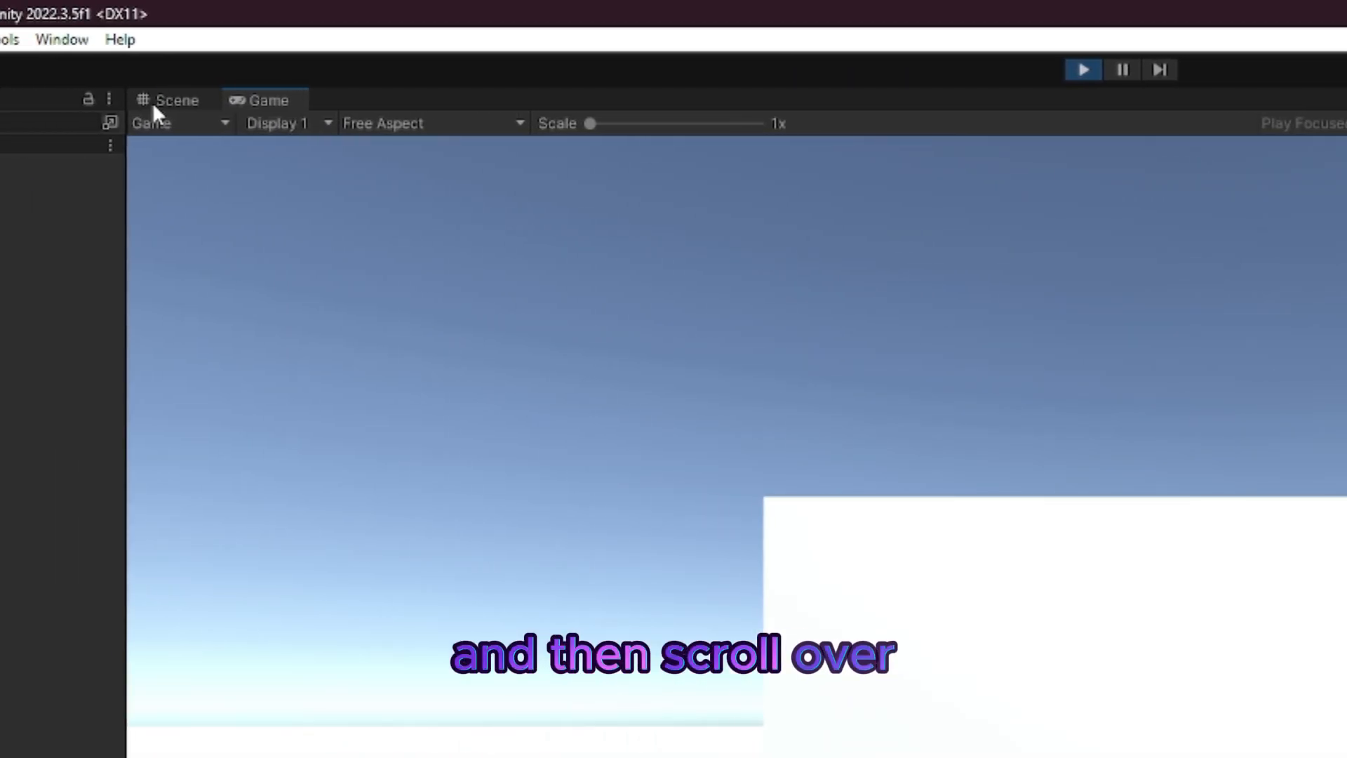
{"action": "left_click", "coordinate": [11, 100]}
{"action": "right_click_drag", "start_coordinate": [789, 246], "coordinate": [617, 253]}
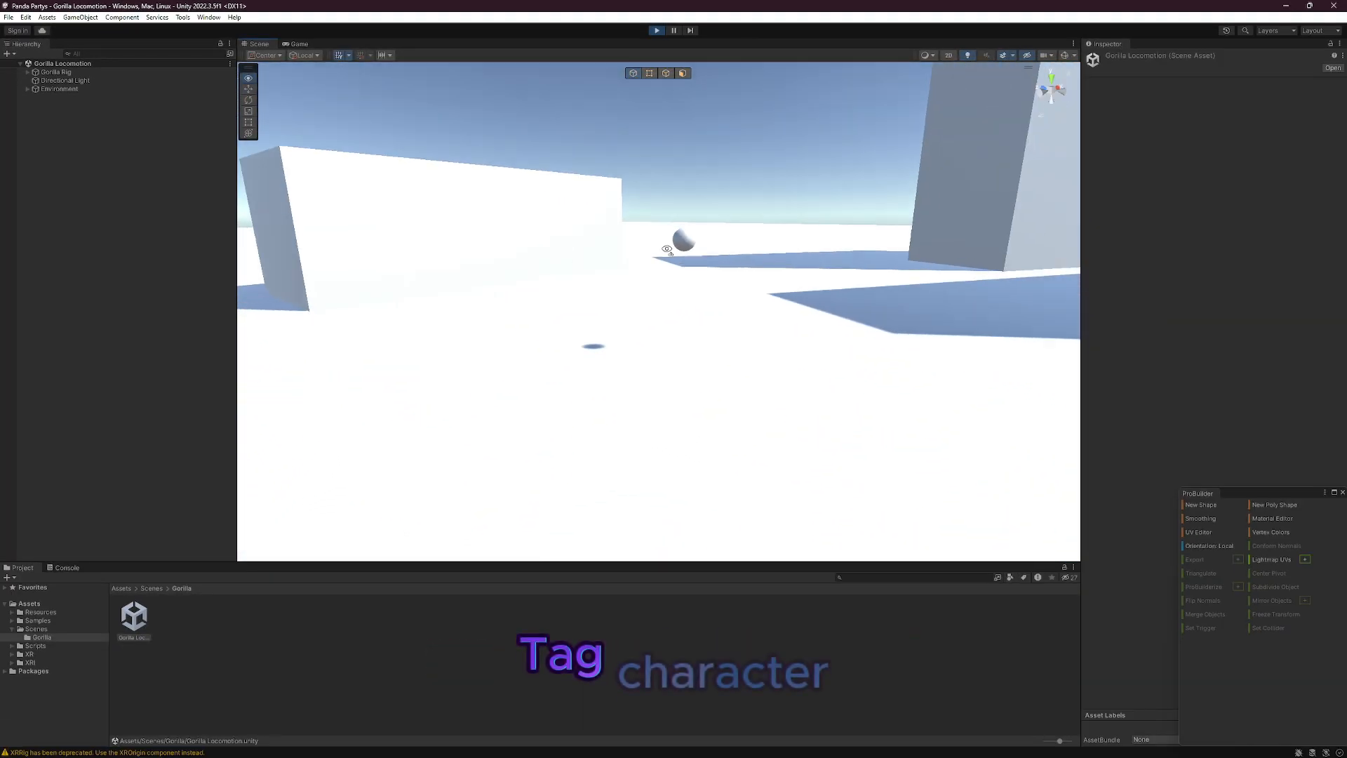
Step: Move the LeftHand Controller under Gorilla Rig's GorillaPlayer vertically to test the locomotion from several angles
{"action": "left_click", "coordinate": [28, 72]}
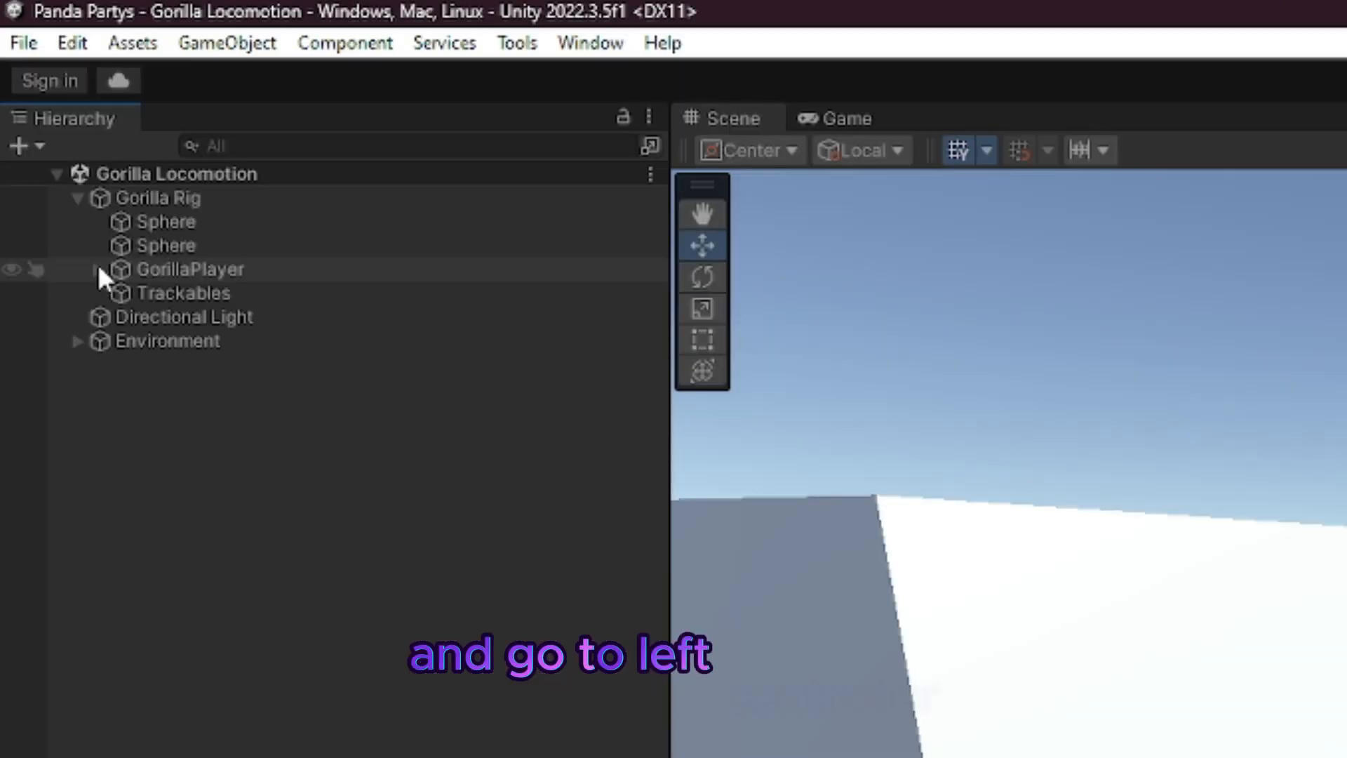
{"action": "left_click", "coordinate": [58, 164]}
{"action": "left_click", "coordinate": [190, 315]}
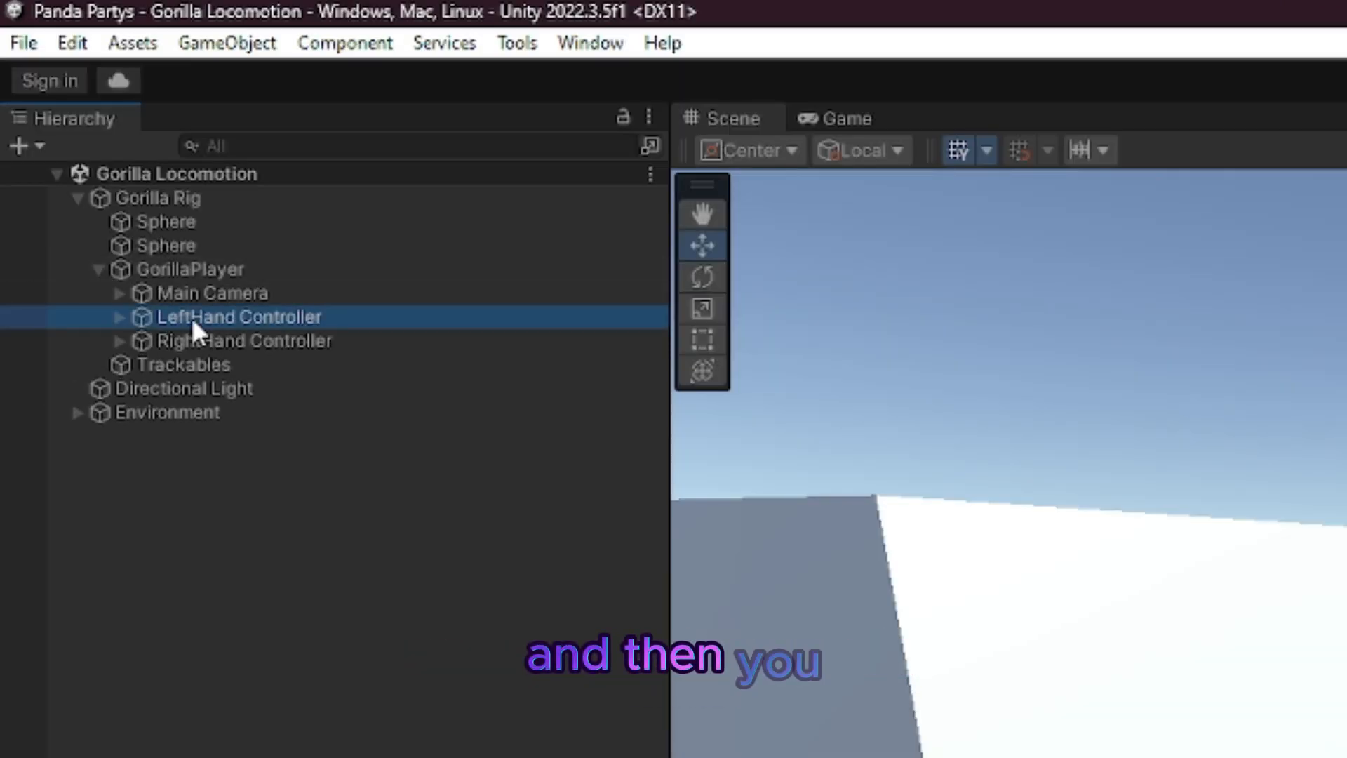
{"action": "right_click_drag", "start_coordinate": [982, 323], "coordinate": [729, 204]}
{"action": "left_click_drag", "start_coordinate": [712, 126], "coordinate": [705, 287]}
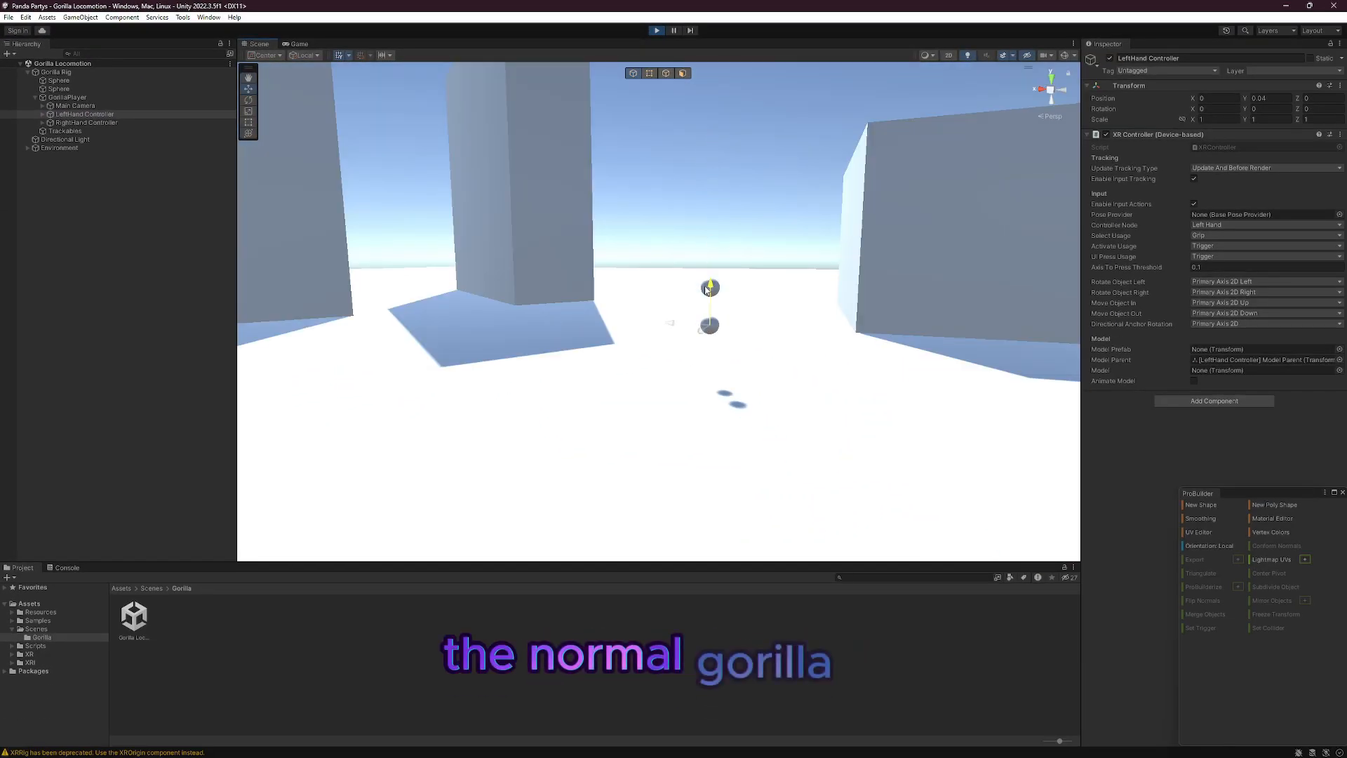
{"action": "right_click_drag", "start_coordinate": [783, 313], "coordinate": [641, 328]}
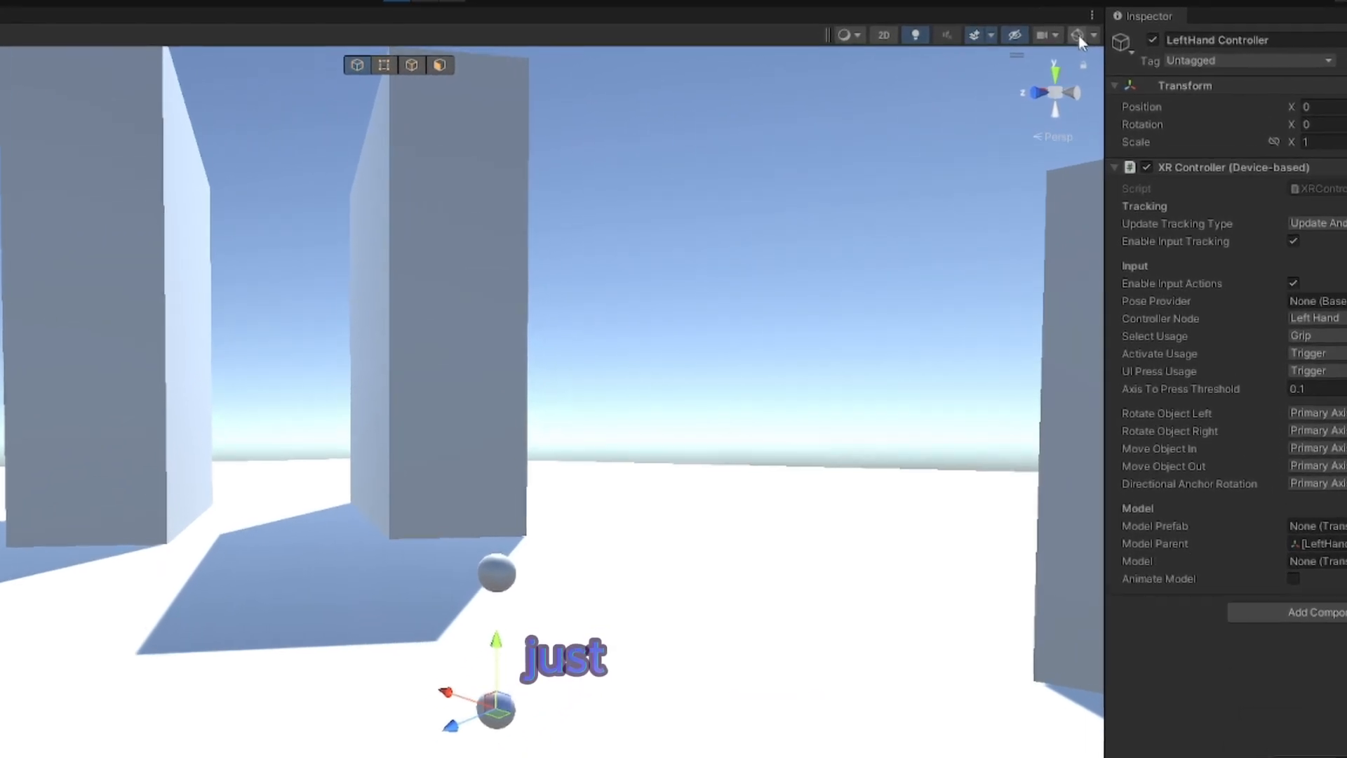
Step: Turn on the gizmos in the Scene view and stop play mode
{"action": "left_click", "coordinate": [1077, 35]}
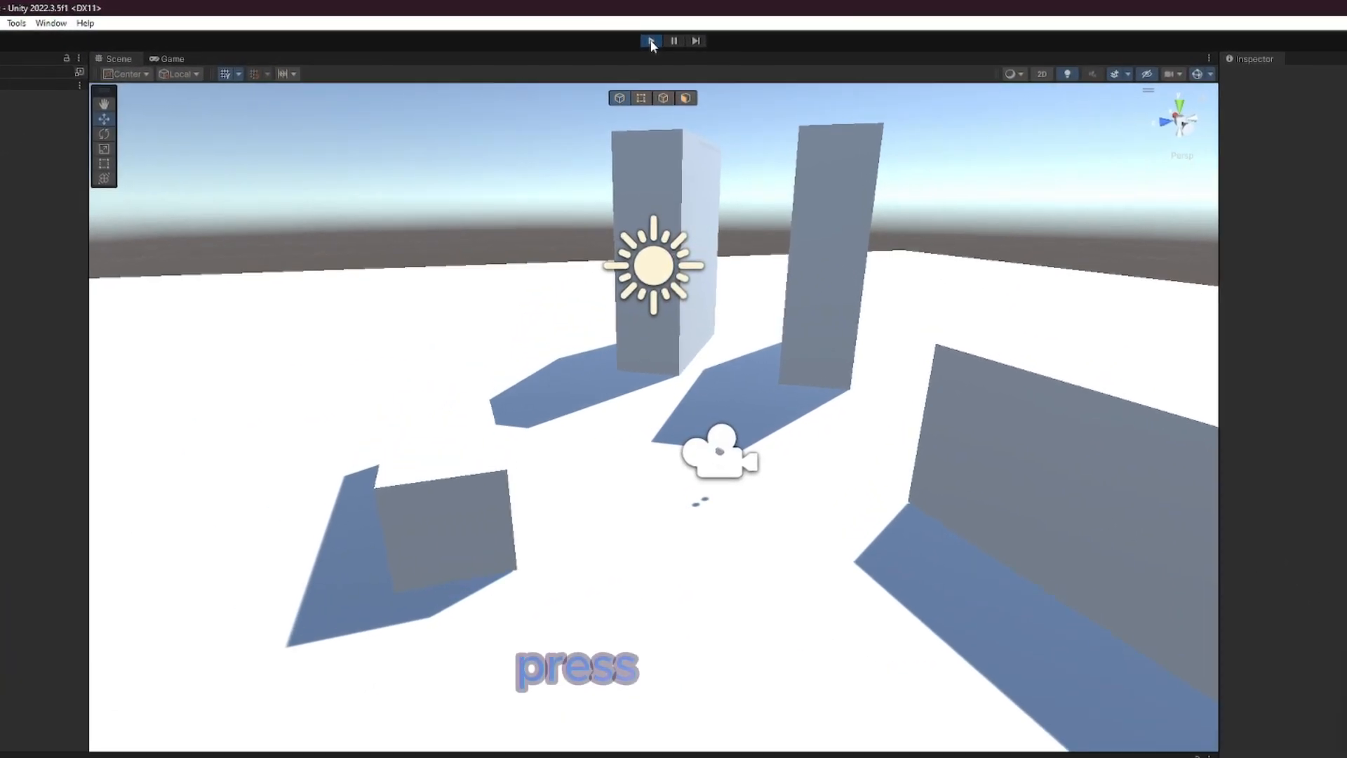
{"action": "left_click", "coordinate": [657, 30]}
{"action": "left_click", "coordinate": [649, 43]}
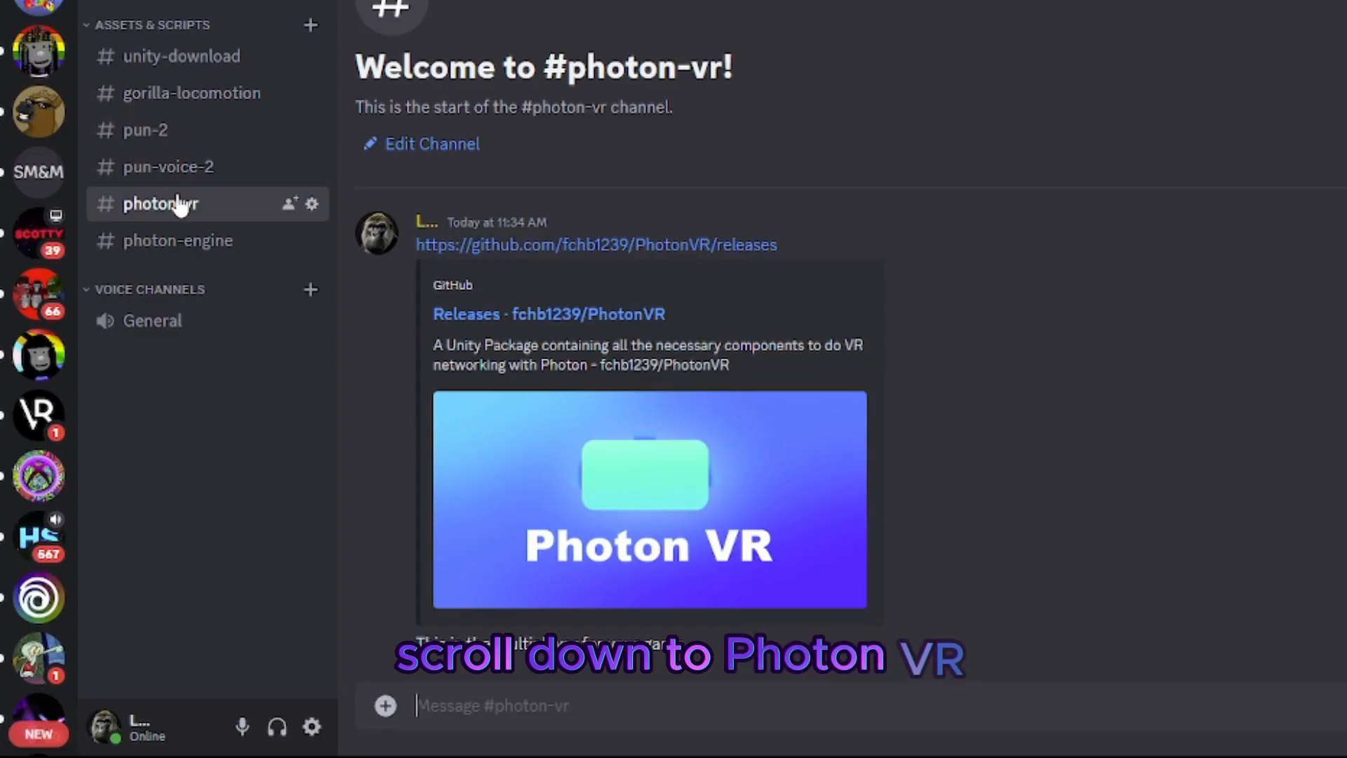
Step: Follow the GitHub link in Discord's photon-vr channel and download PhotonVR_14082022.unitypackage from Photon VR pre-release 0.0.4
{"action": "left_click", "coordinate": [467, 245]}
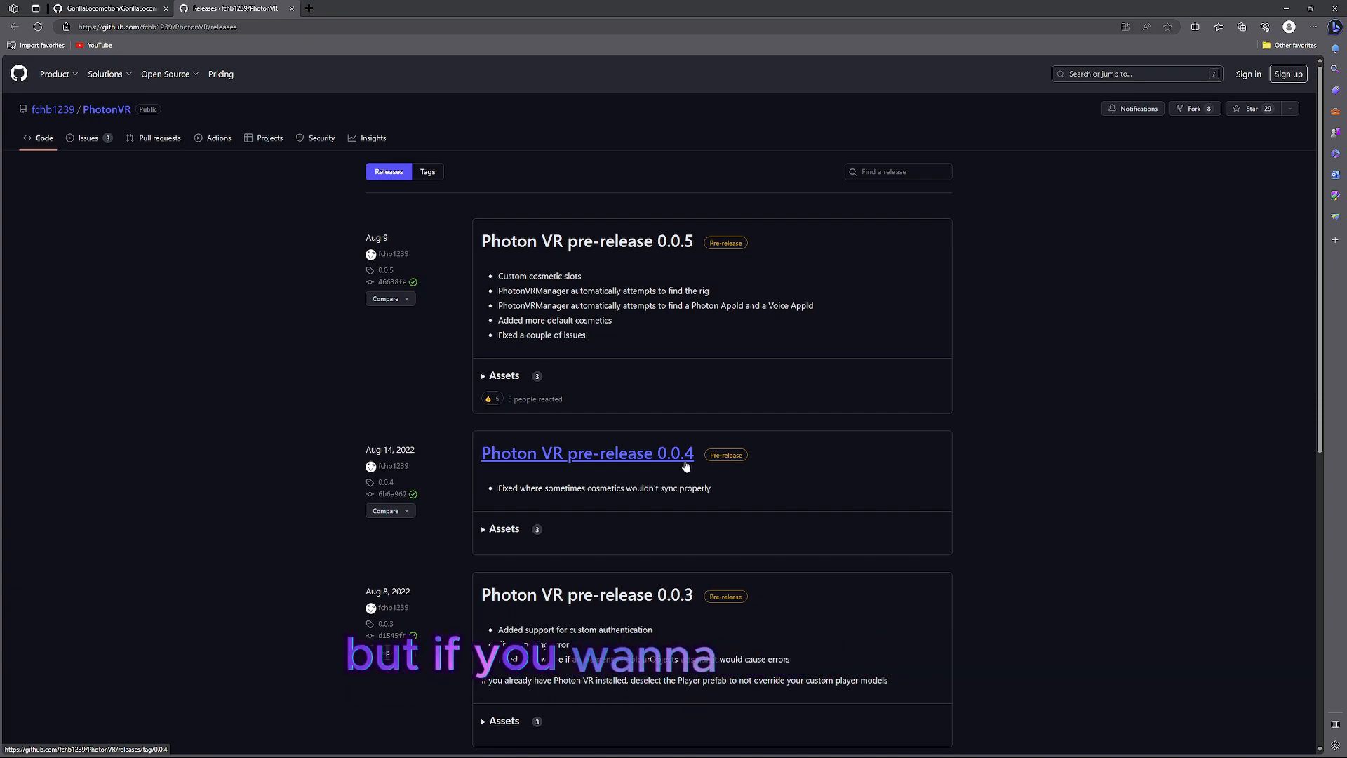
{"action": "scroll", "coordinate": [686, 466], "scroll_direction": "down", "scroll_amount": 1}
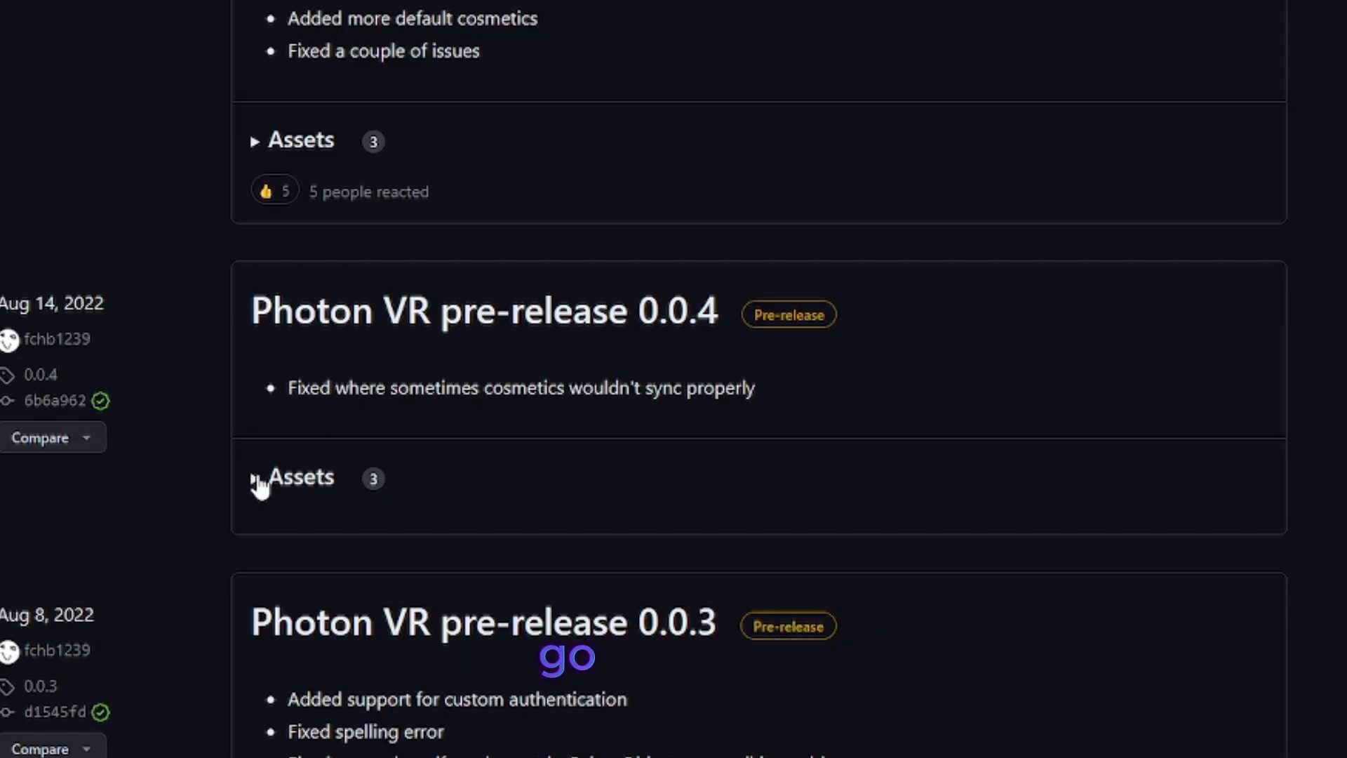
{"action": "left_click", "coordinate": [251, 491]}
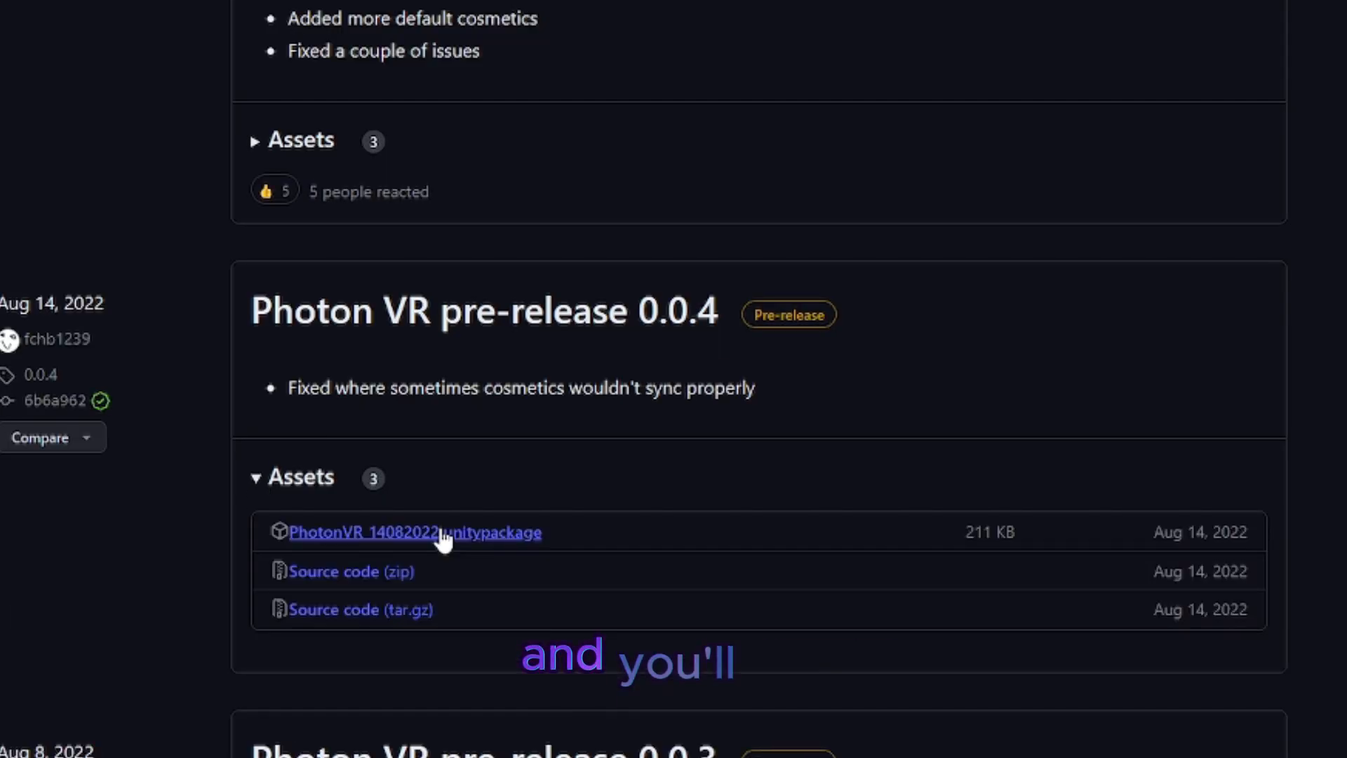
{"action": "left_click", "coordinate": [442, 533]}
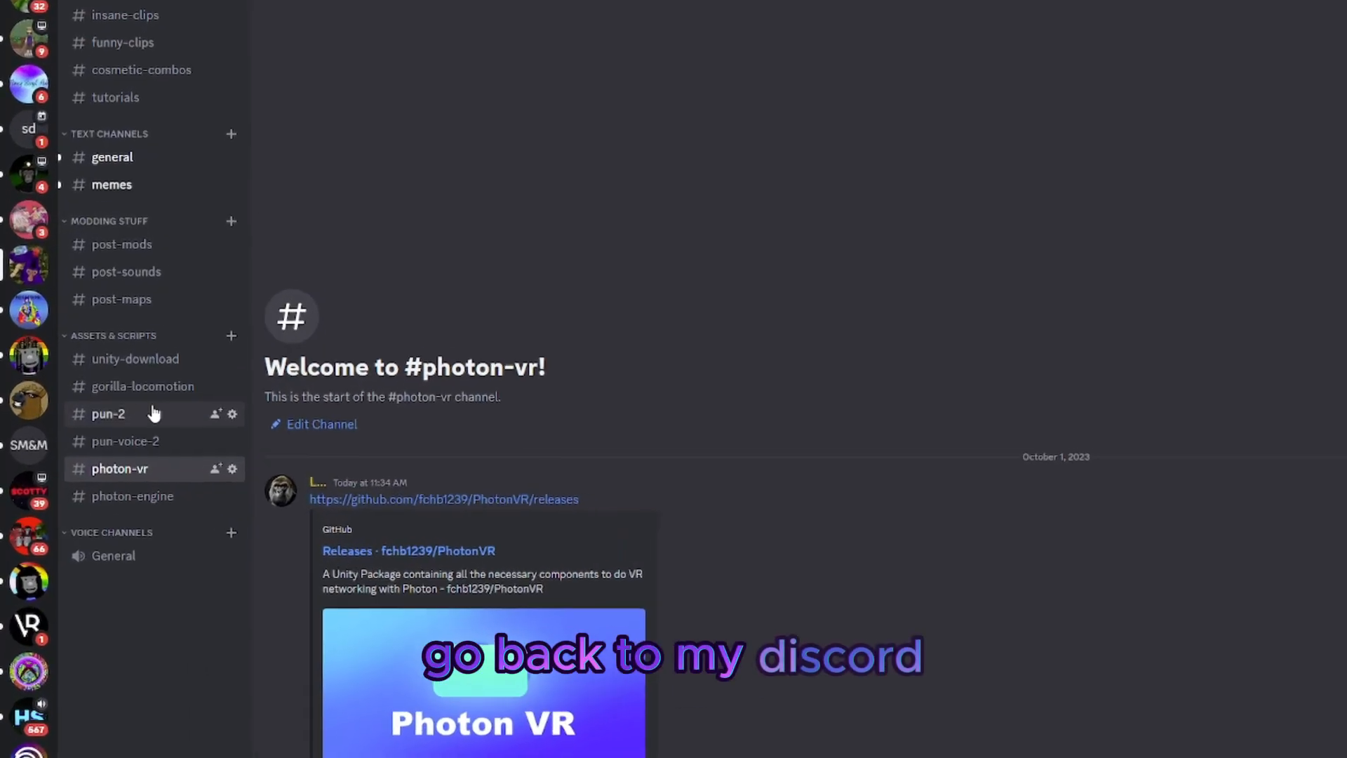
Step: Follow the Asset Store link in Discord's pun-2 channel, add PUN 2 - FREE to My Assets and open it in Unity
{"action": "left_click", "coordinate": [151, 414]}
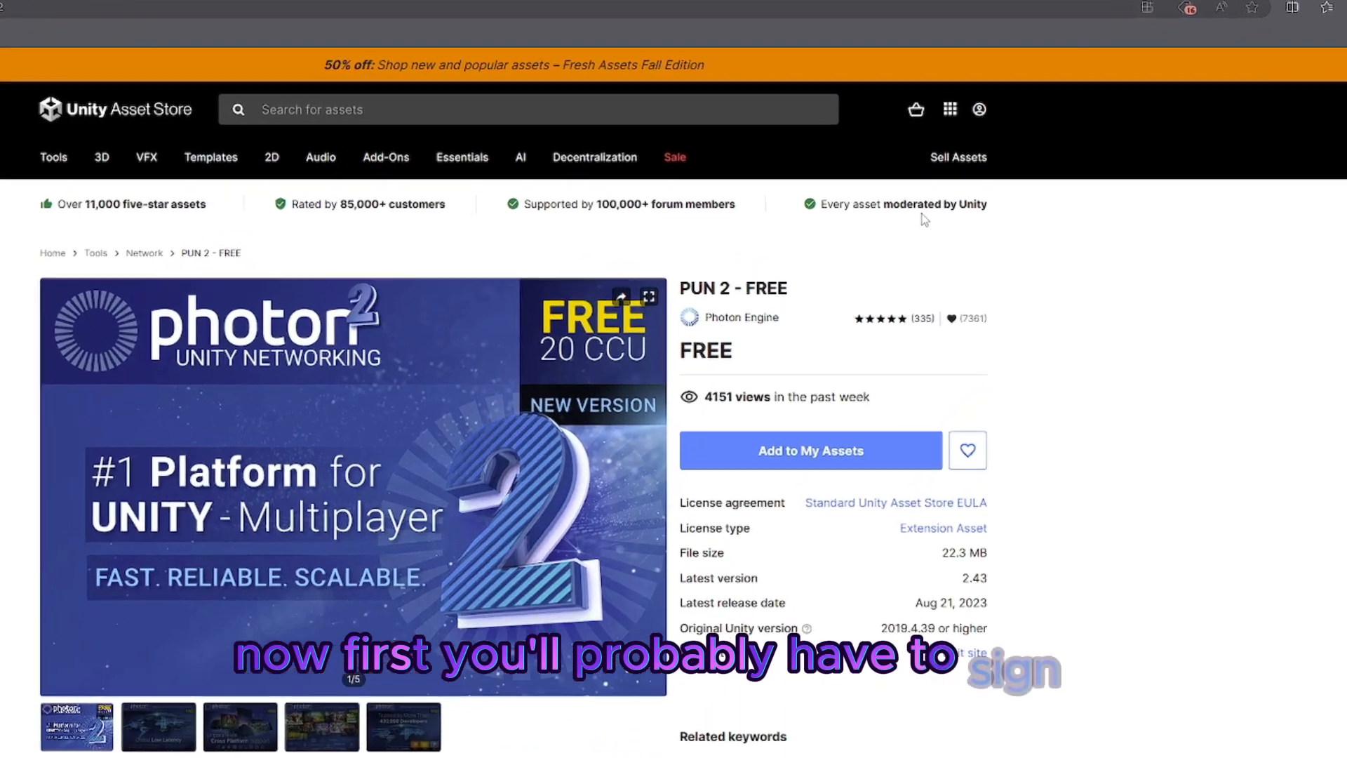
{"action": "mouse_move", "coordinate": [958, 129]}
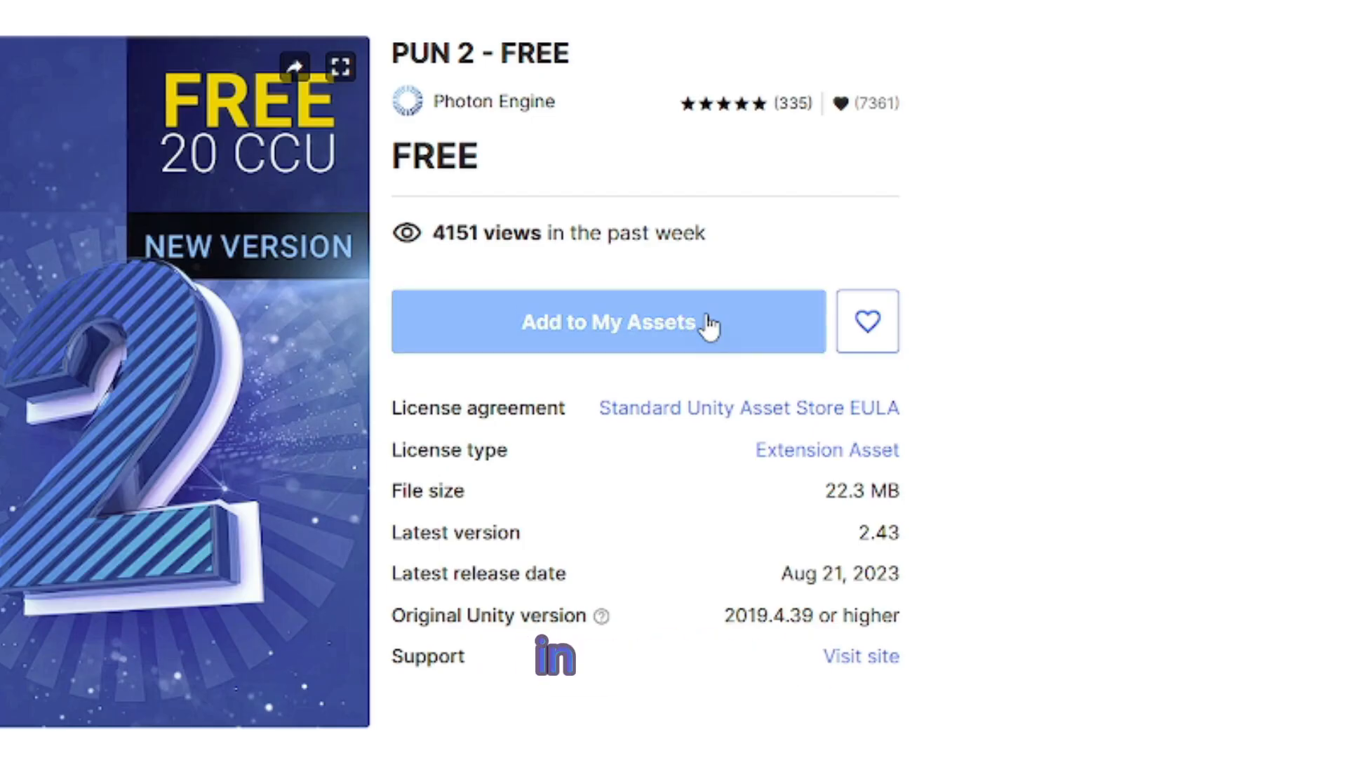
{"action": "left_click", "coordinate": [709, 323]}
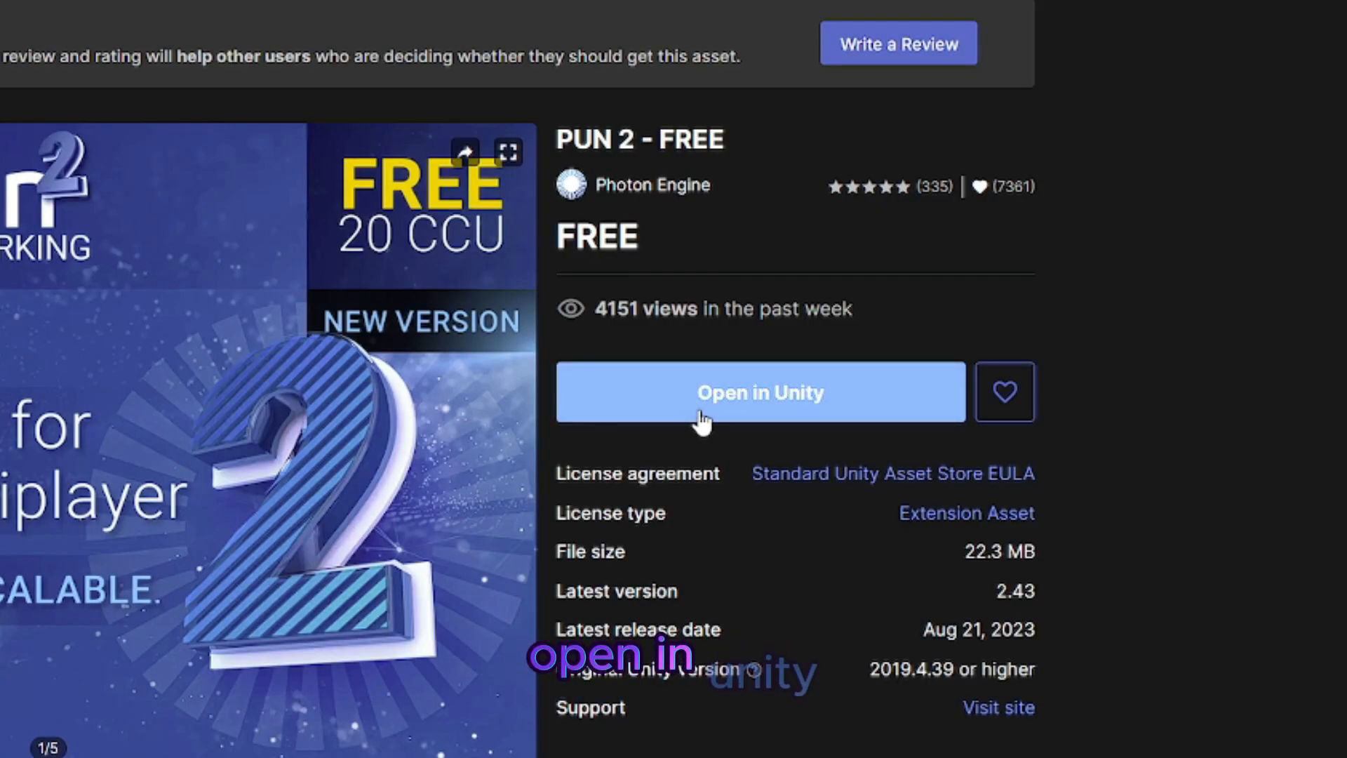
{"action": "left_click", "coordinate": [701, 417]}
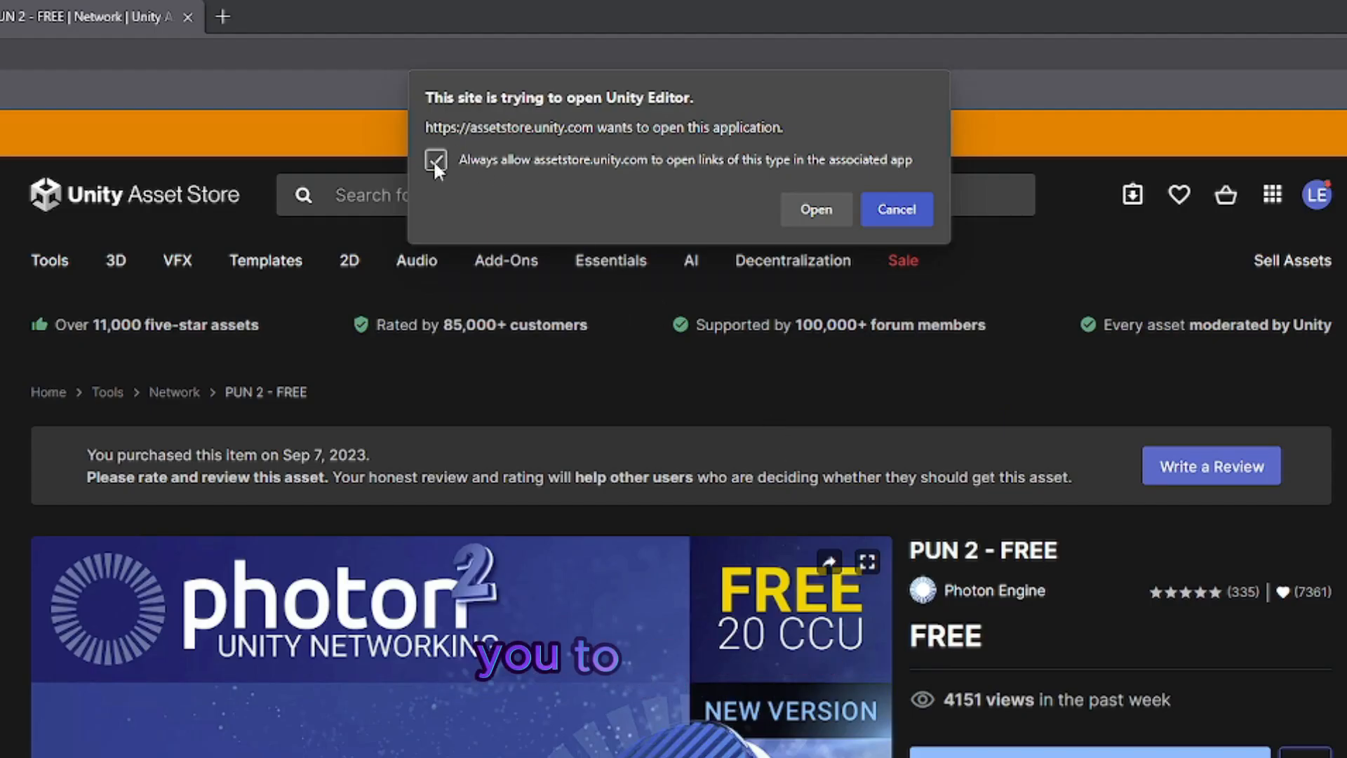
{"action": "left_click", "coordinate": [815, 209]}
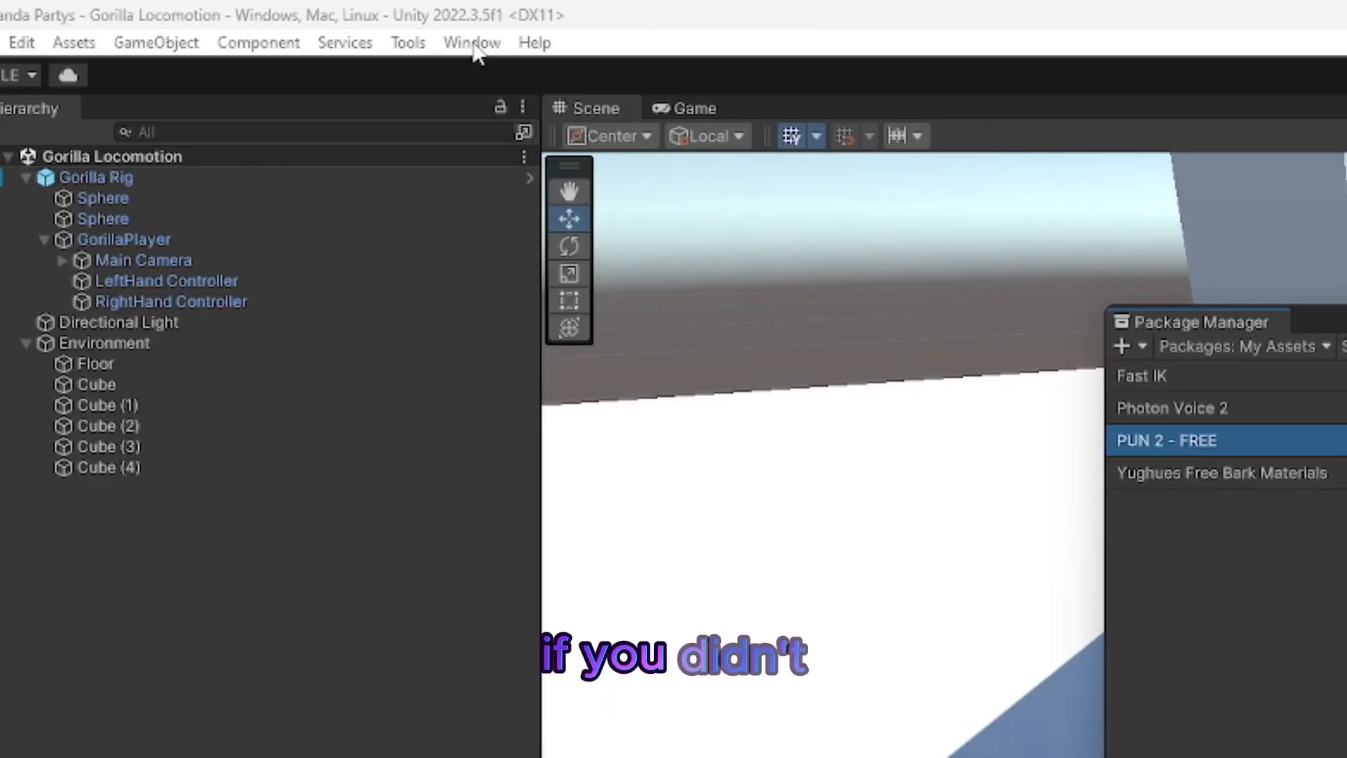
Step: Bring up the Package Manager and list the packages under My Assets
{"action": "left_click", "coordinate": [472, 44]}
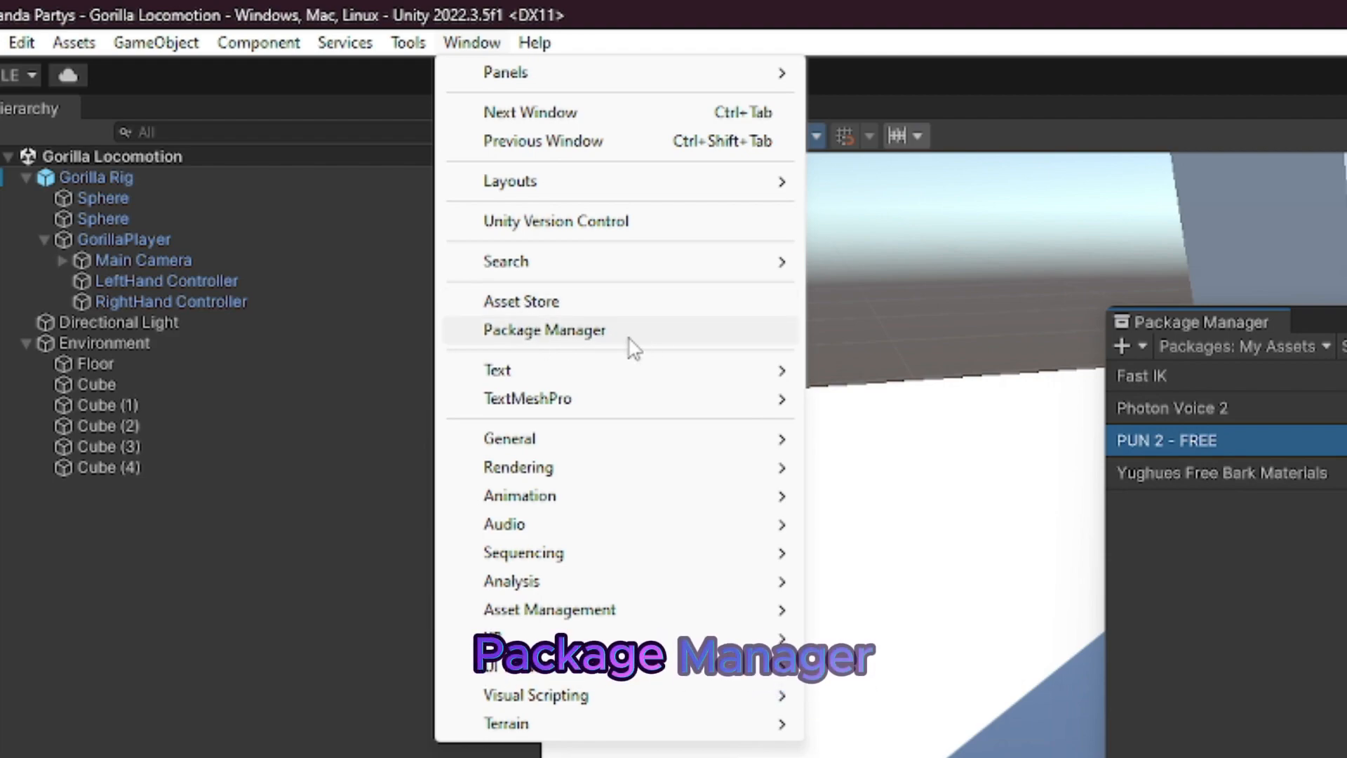
{"action": "left_click", "coordinate": [629, 339]}
{"action": "left_click", "coordinate": [1281, 346]}
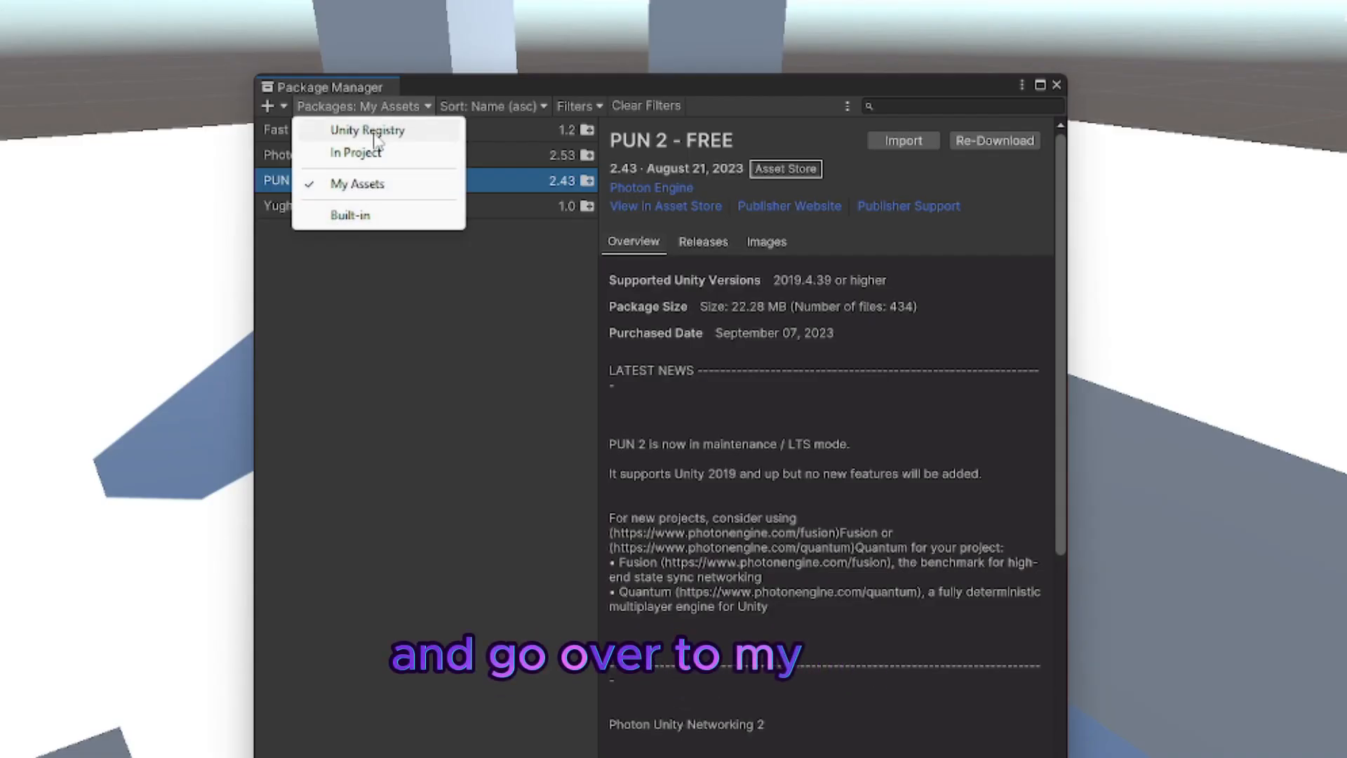
{"action": "left_click", "coordinate": [372, 184]}
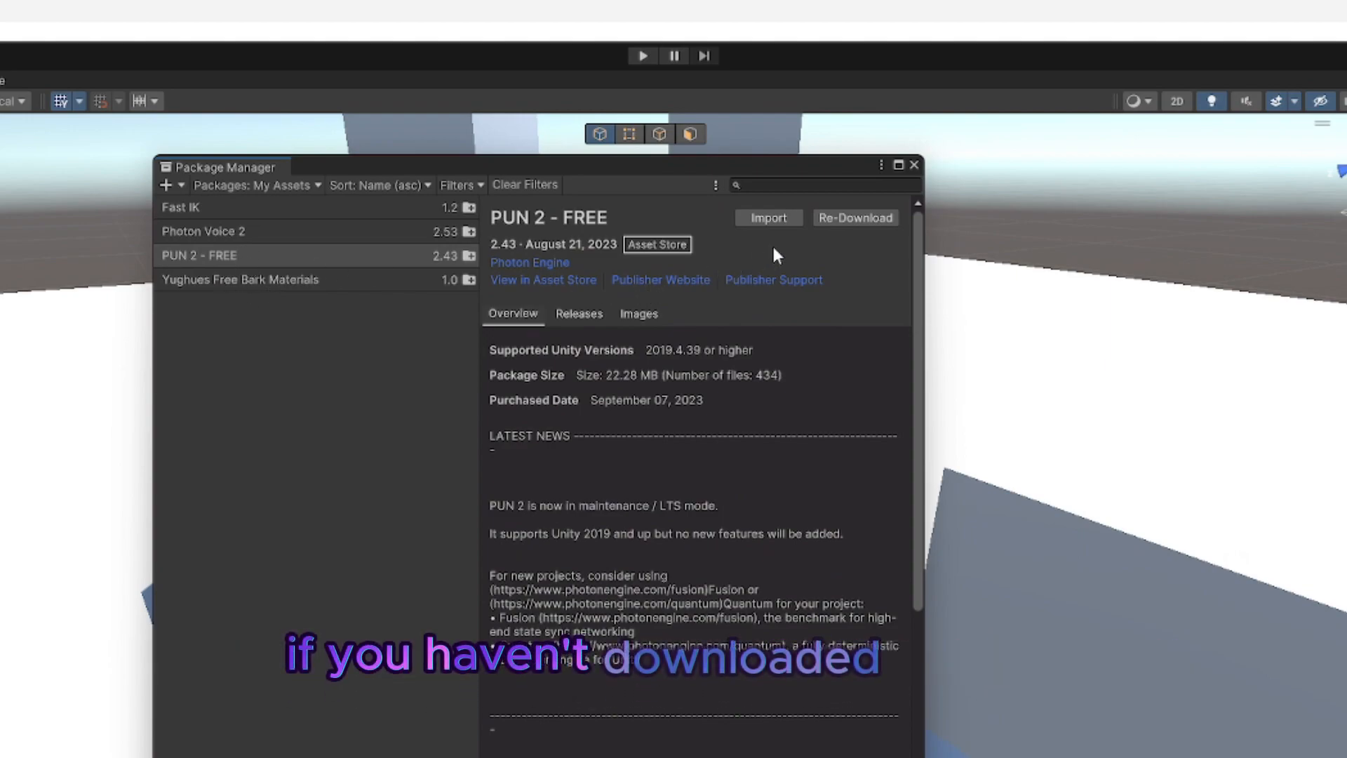
Step: Import all files of the PUN 2 - FREE package and dismiss the PUN setup wizard
{"action": "left_click", "coordinate": [770, 218]}
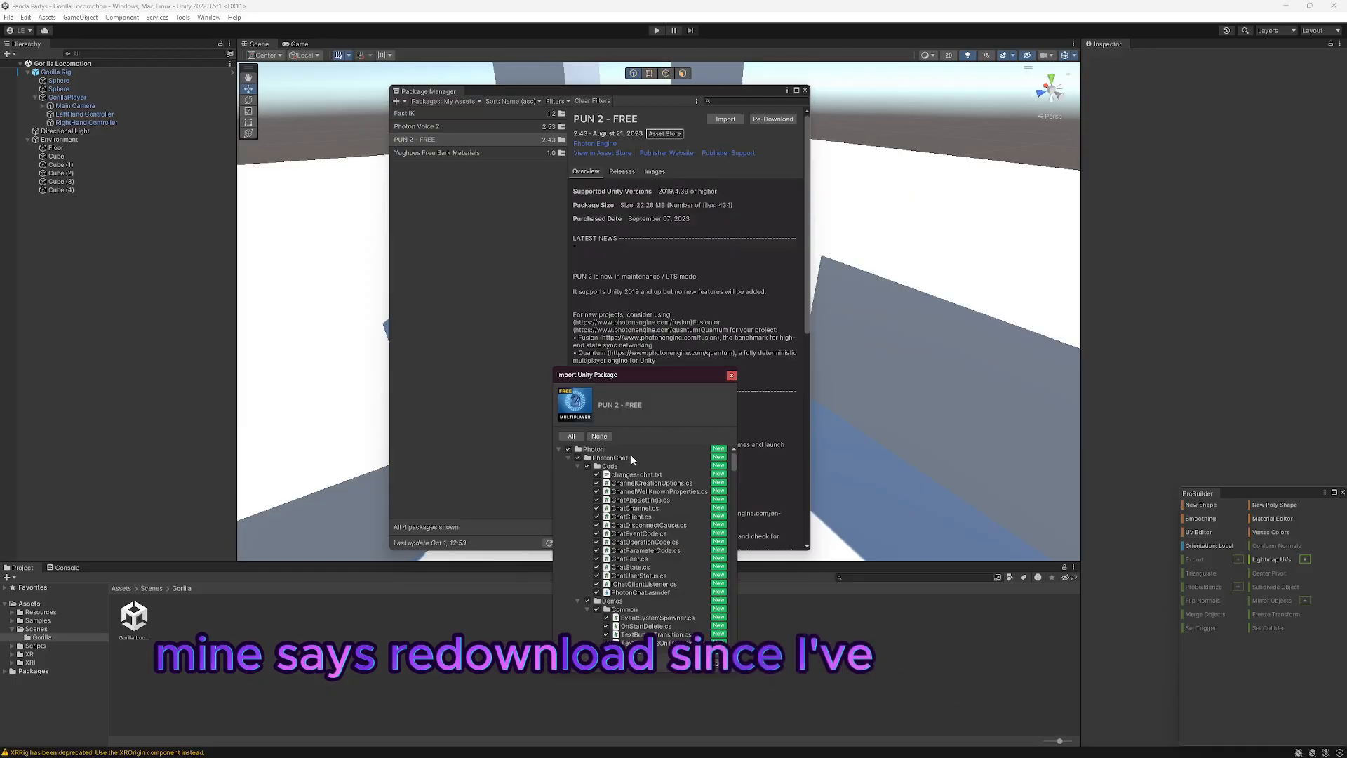
{"action": "scroll", "coordinate": [630, 459], "scroll_direction": "down", "scroll_amount": 20}
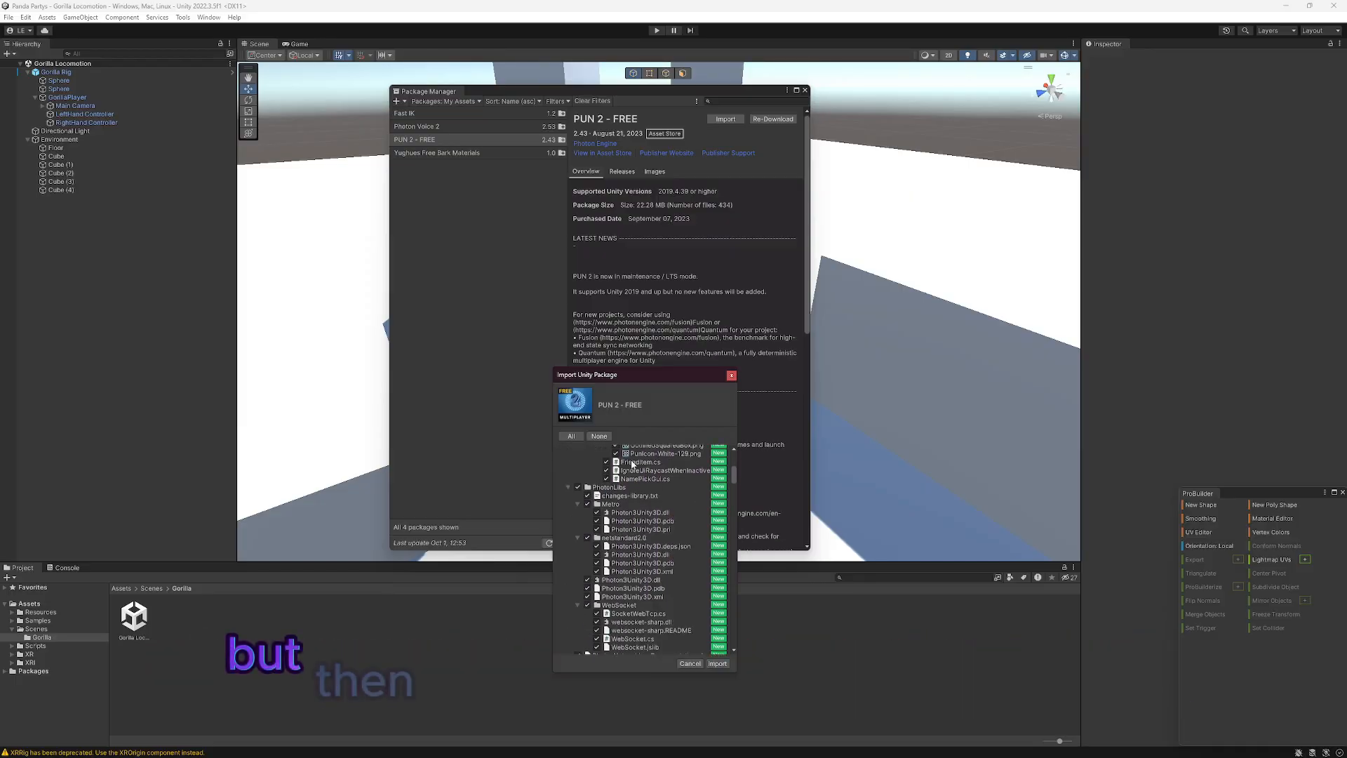
{"action": "scroll", "coordinate": [630, 484], "scroll_direction": "down", "scroll_amount": 15}
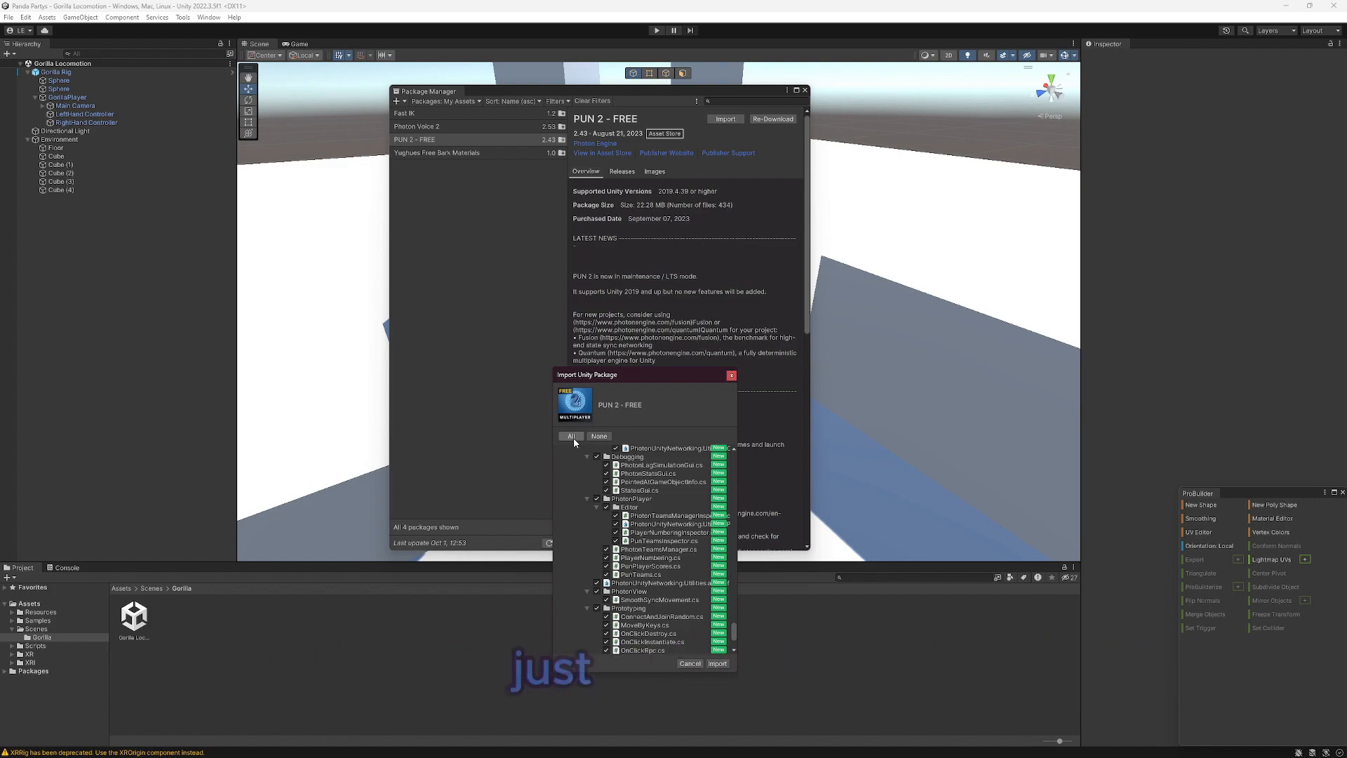
{"action": "left_click", "coordinate": [719, 665]}
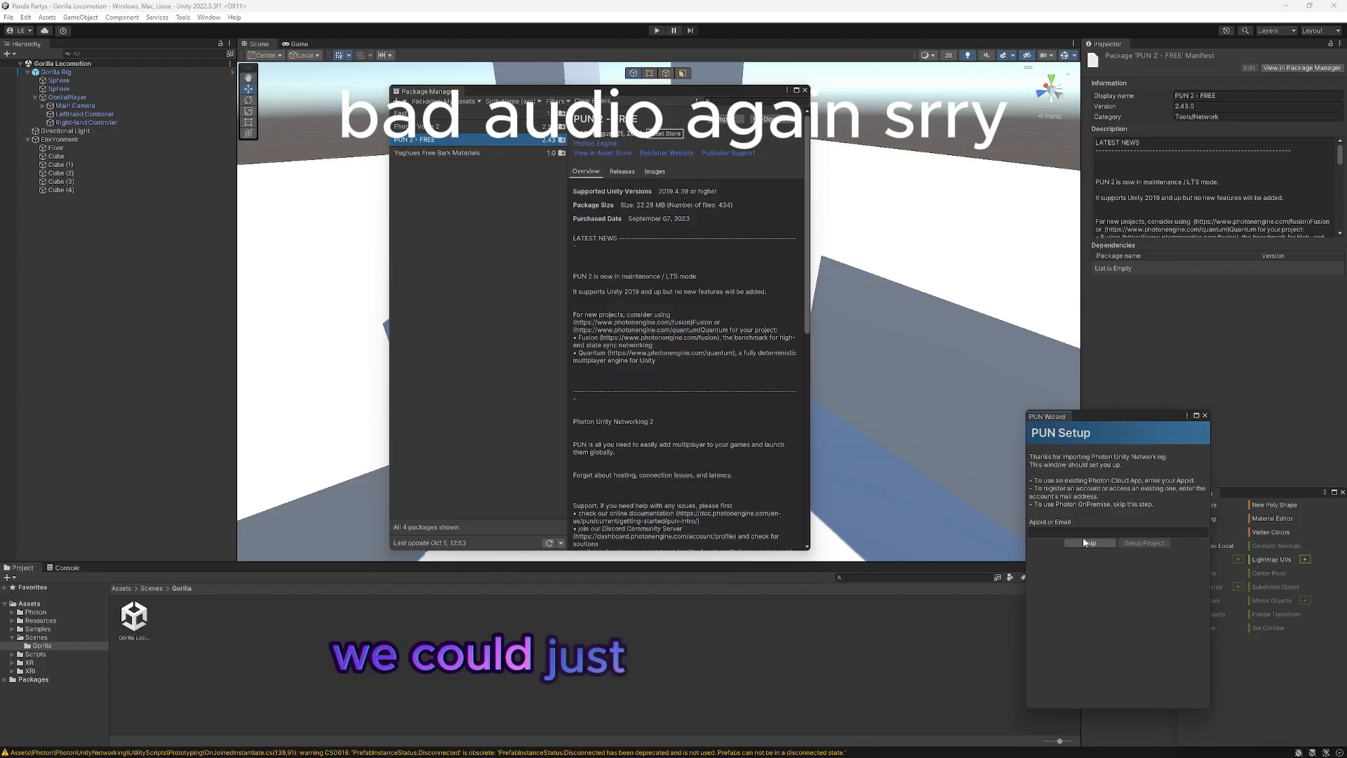
{"action": "left_click", "coordinate": [910, 427]}
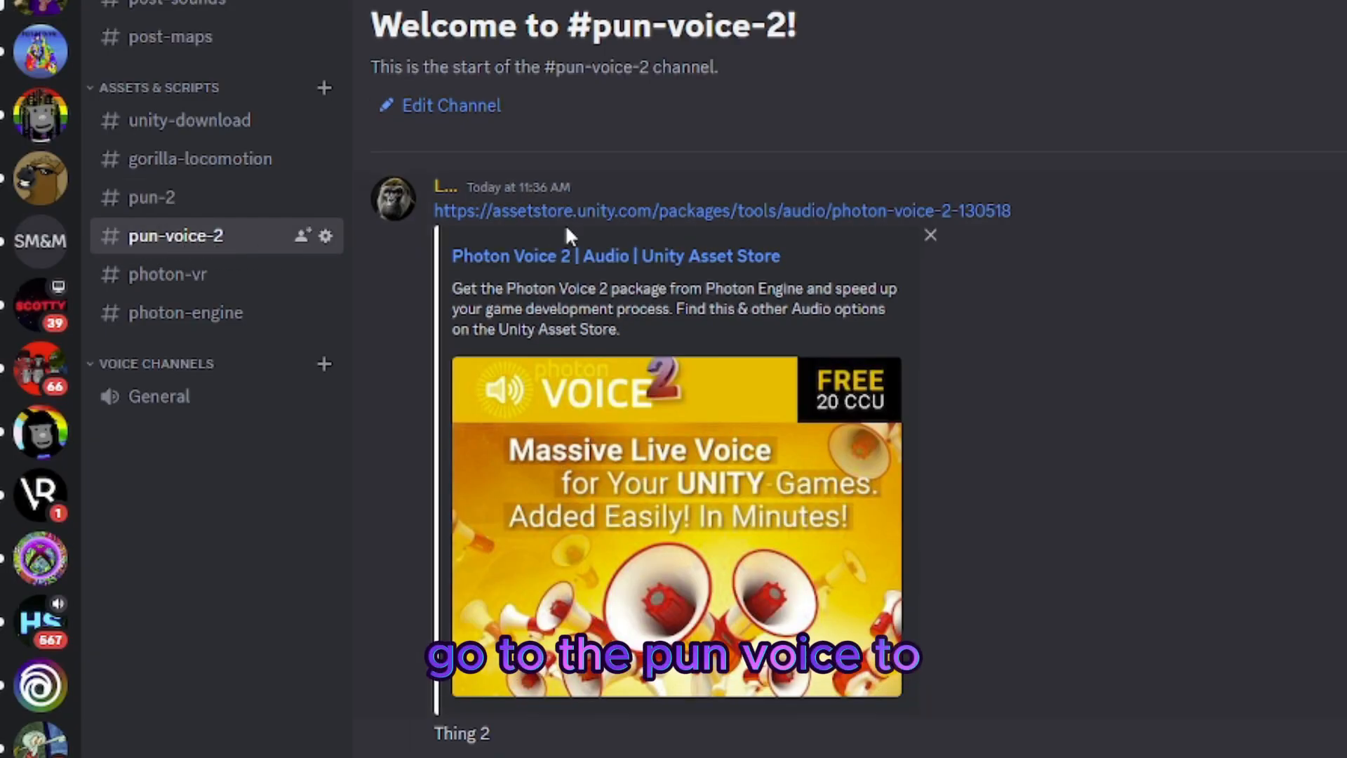
Step: Follow Discord's pun-voice-2 link to open Photon Voice 2 in Unity, import all its files, and close the Package Manager
{"action": "left_click", "coordinate": [705, 211]}
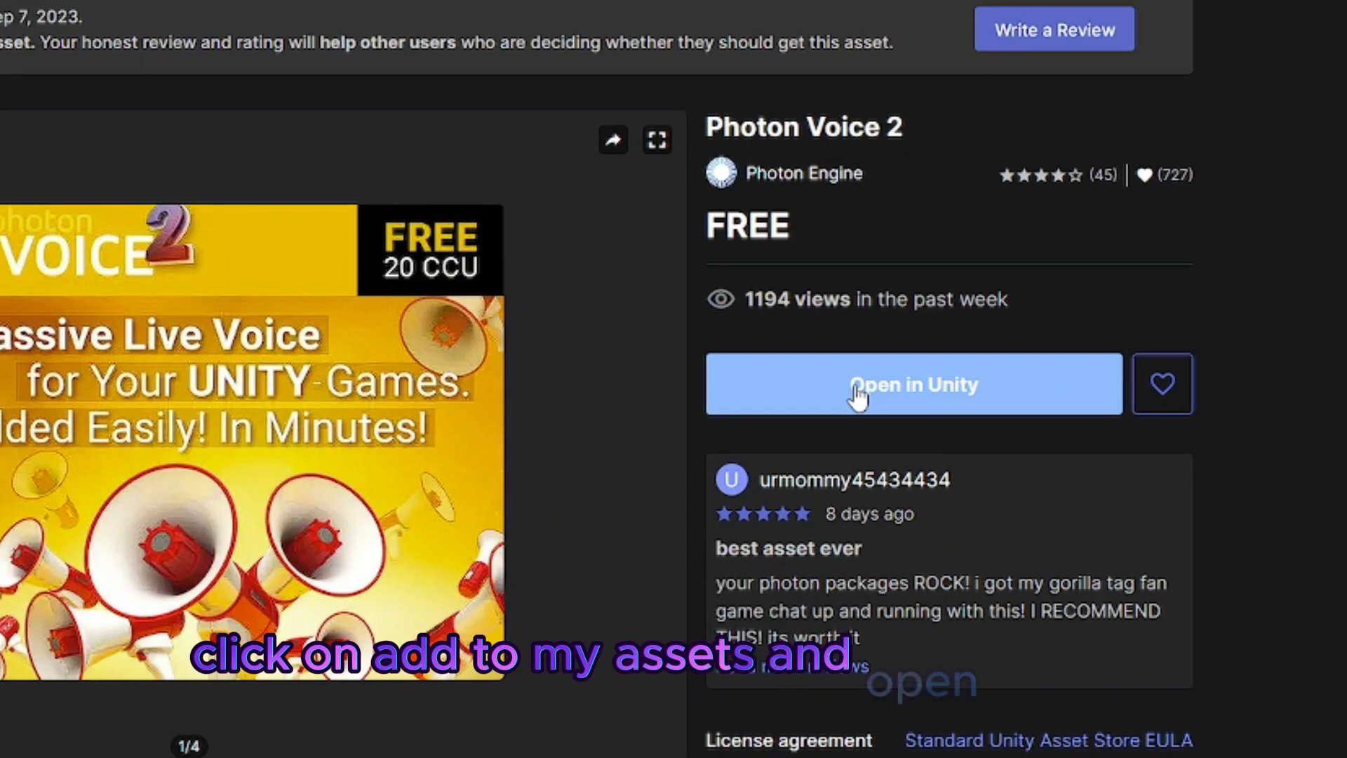
{"action": "left_click", "coordinate": [858, 395]}
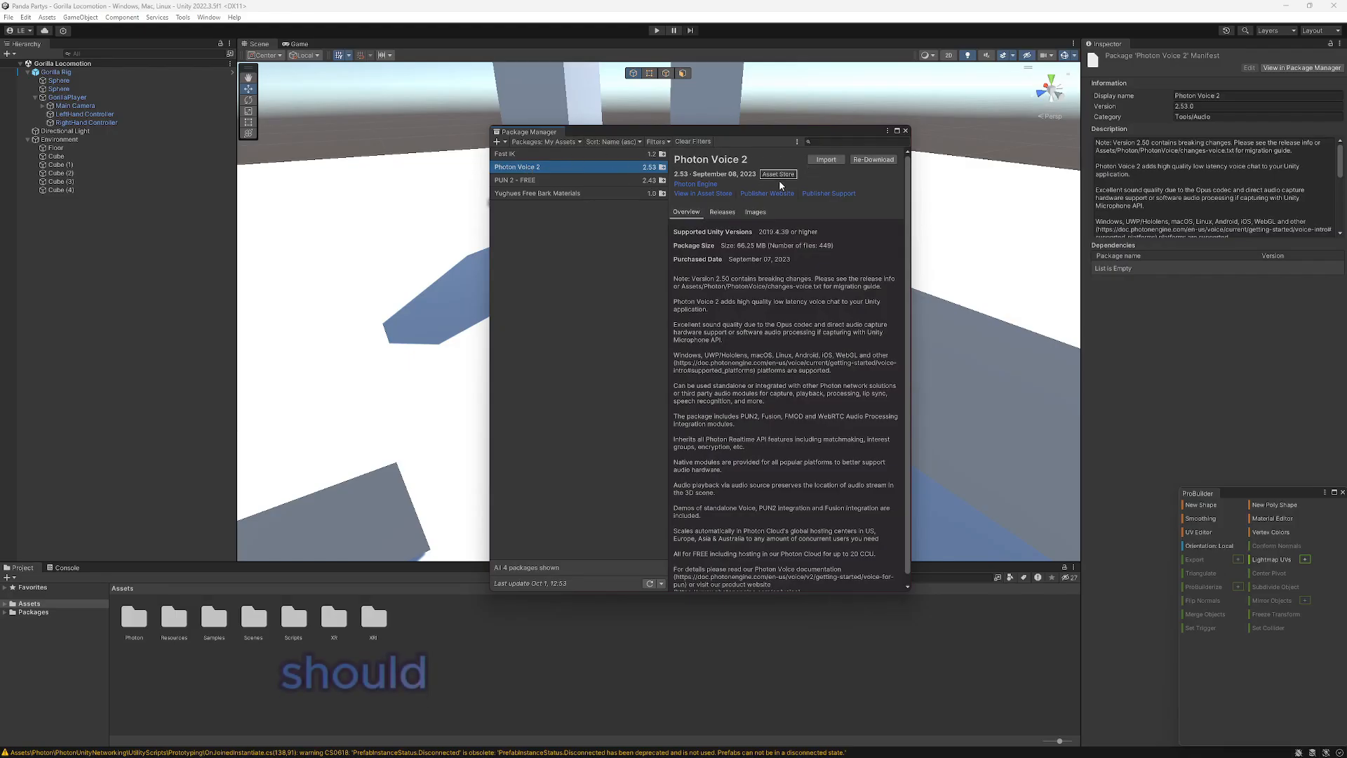
{"action": "left_click", "coordinate": [826, 160]}
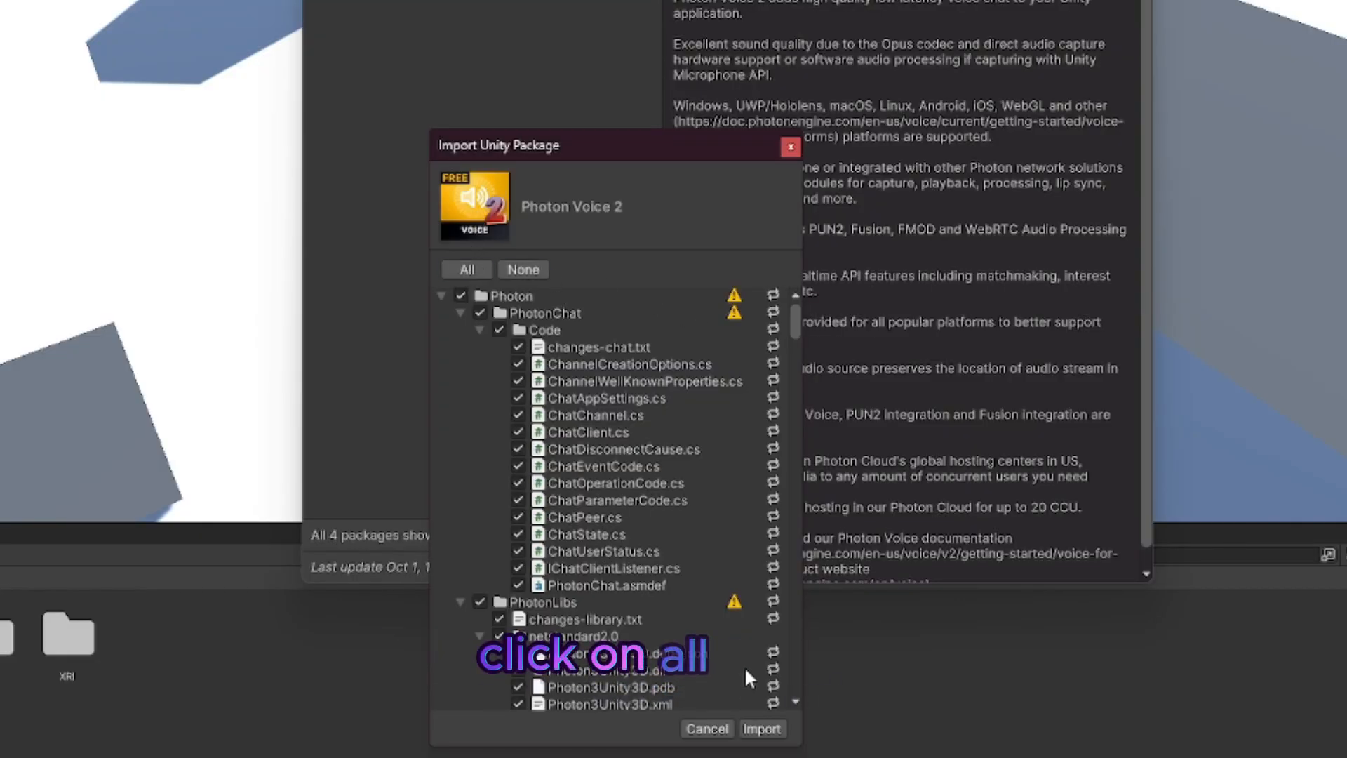
{"action": "left_click", "coordinate": [761, 728]}
{"action": "left_click", "coordinate": [1064, 135]}
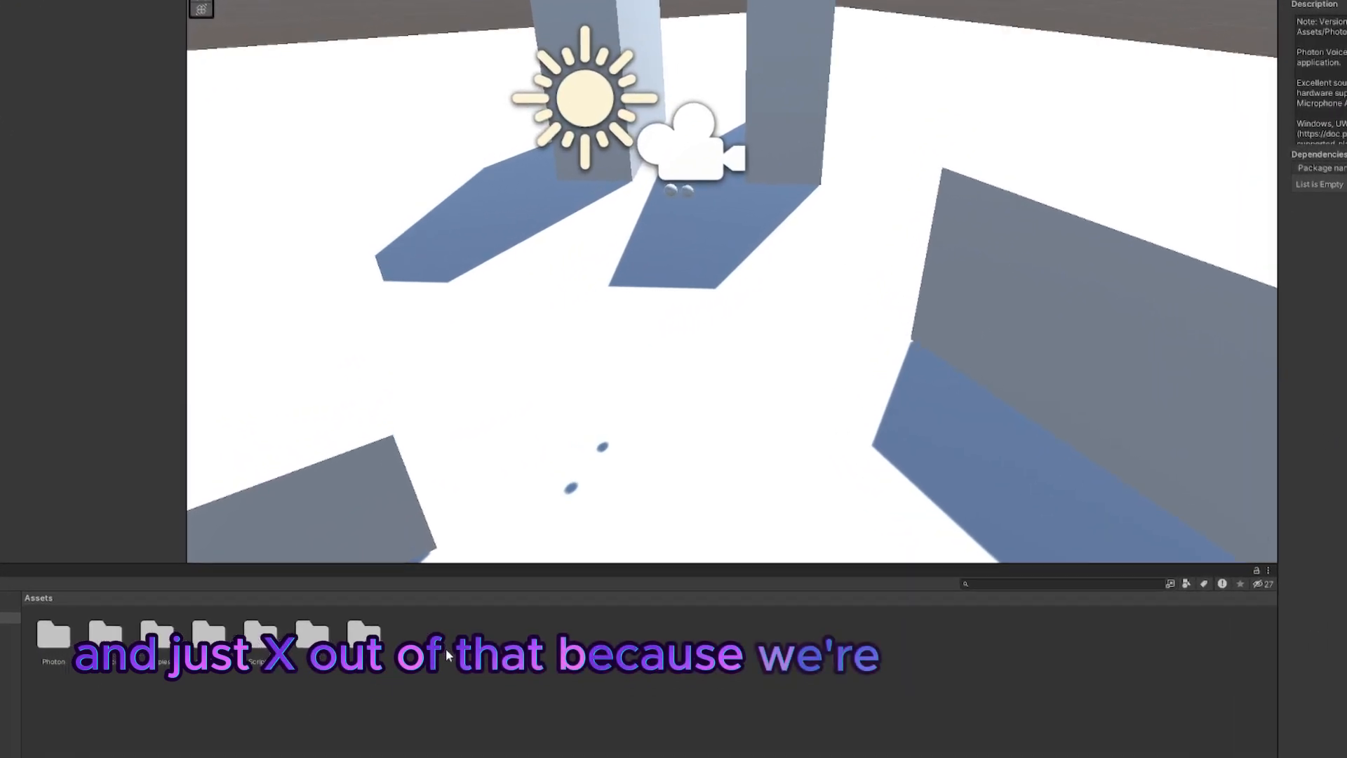
Step: Import all files of the downloaded PhotonVR_14082022 (4) package into Assets and open the Resources/PhotonVR folder
{"action": "right_click", "coordinate": [437, 672]}
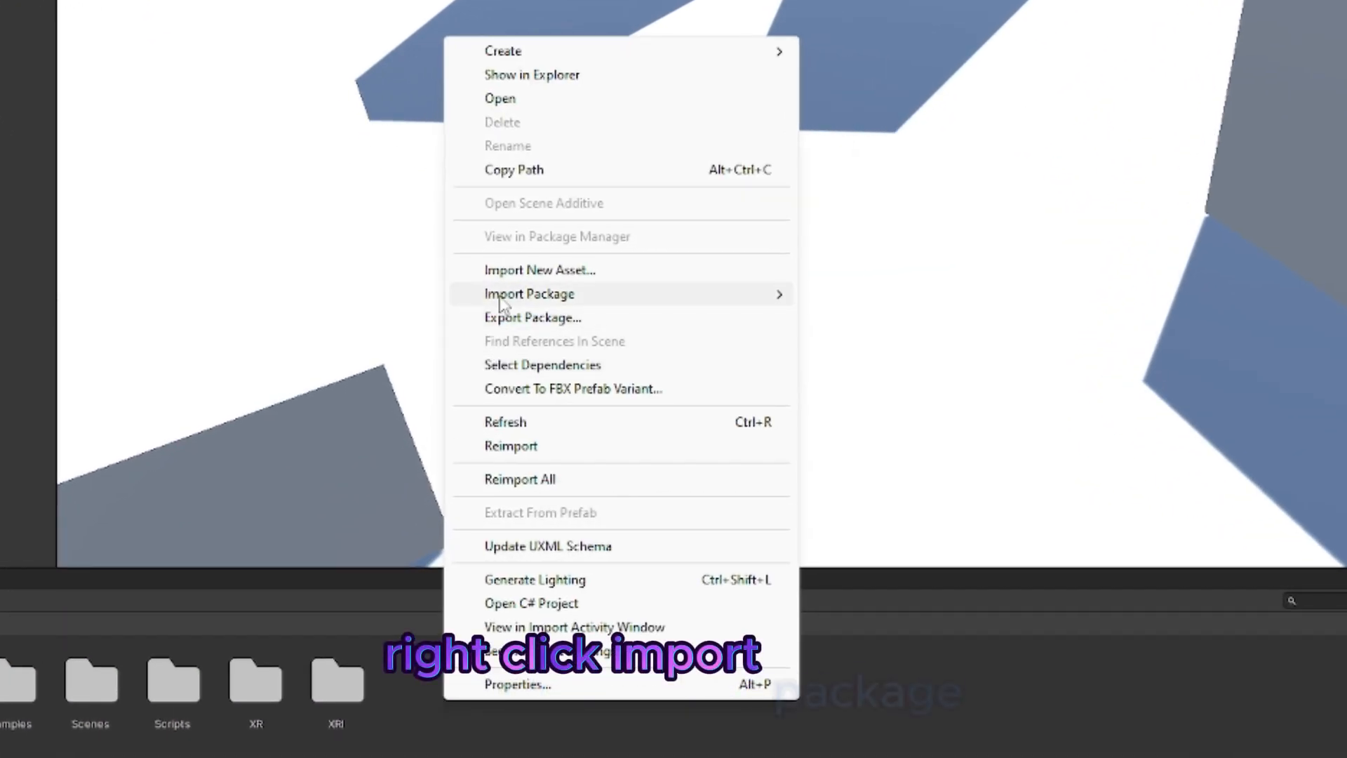
{"action": "mouse_move", "coordinate": [482, 347]}
{"action": "left_click", "coordinate": [975, 295]}
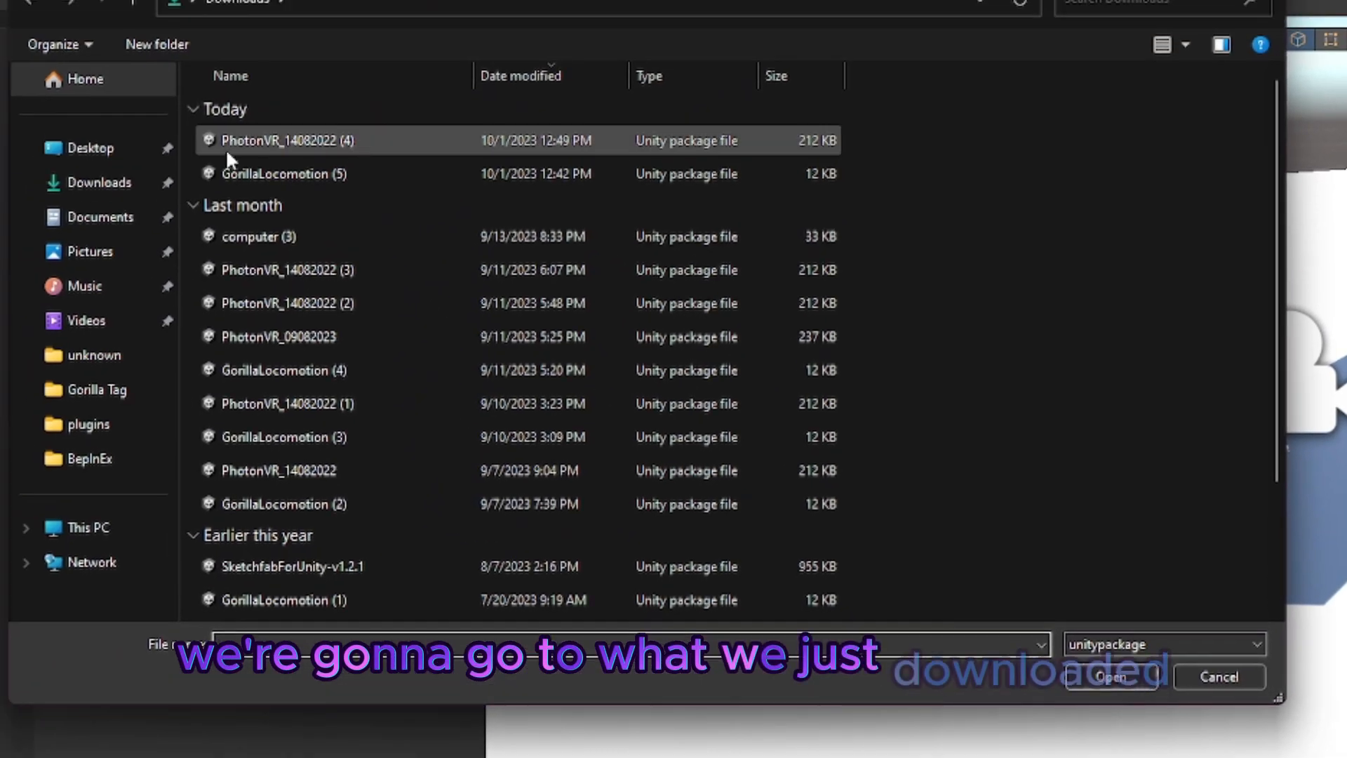
{"action": "left_click", "coordinate": [311, 148]}
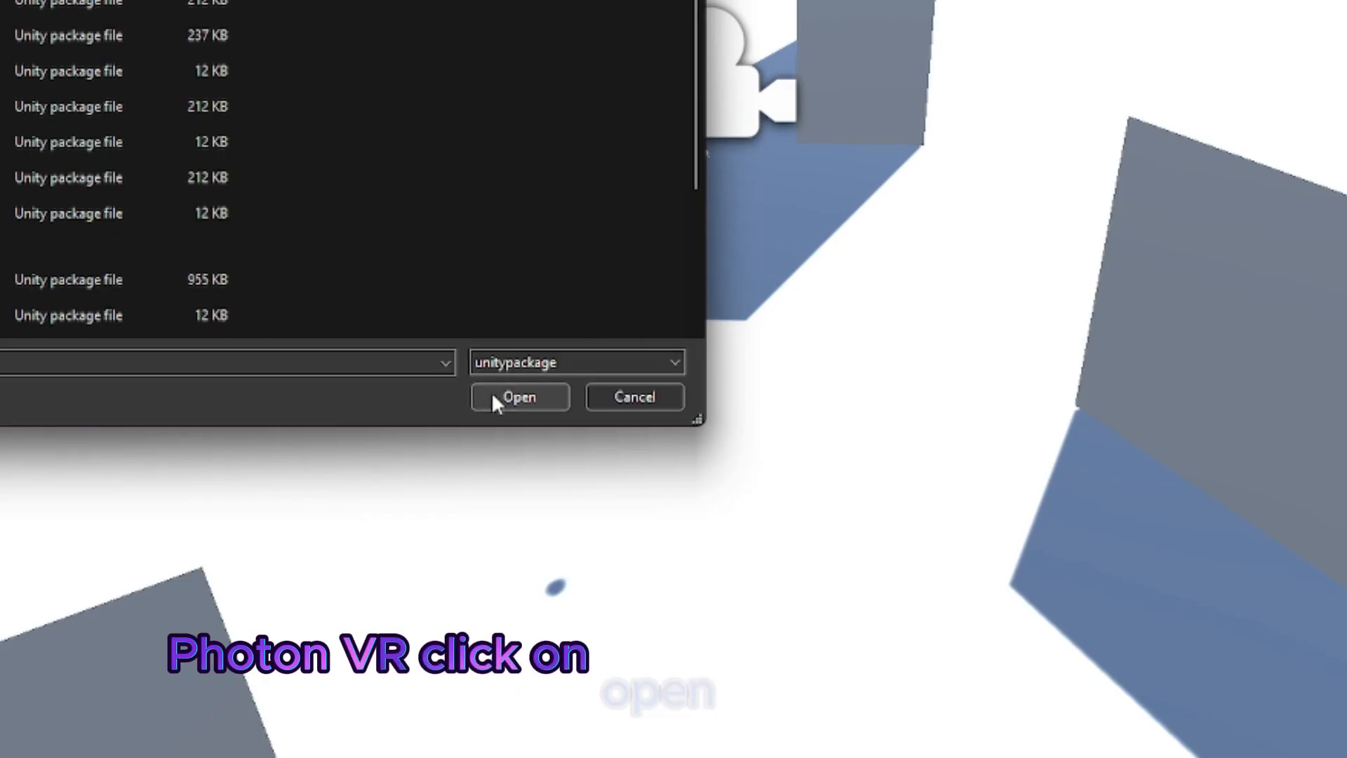
{"action": "left_click", "coordinate": [1095, 677]}
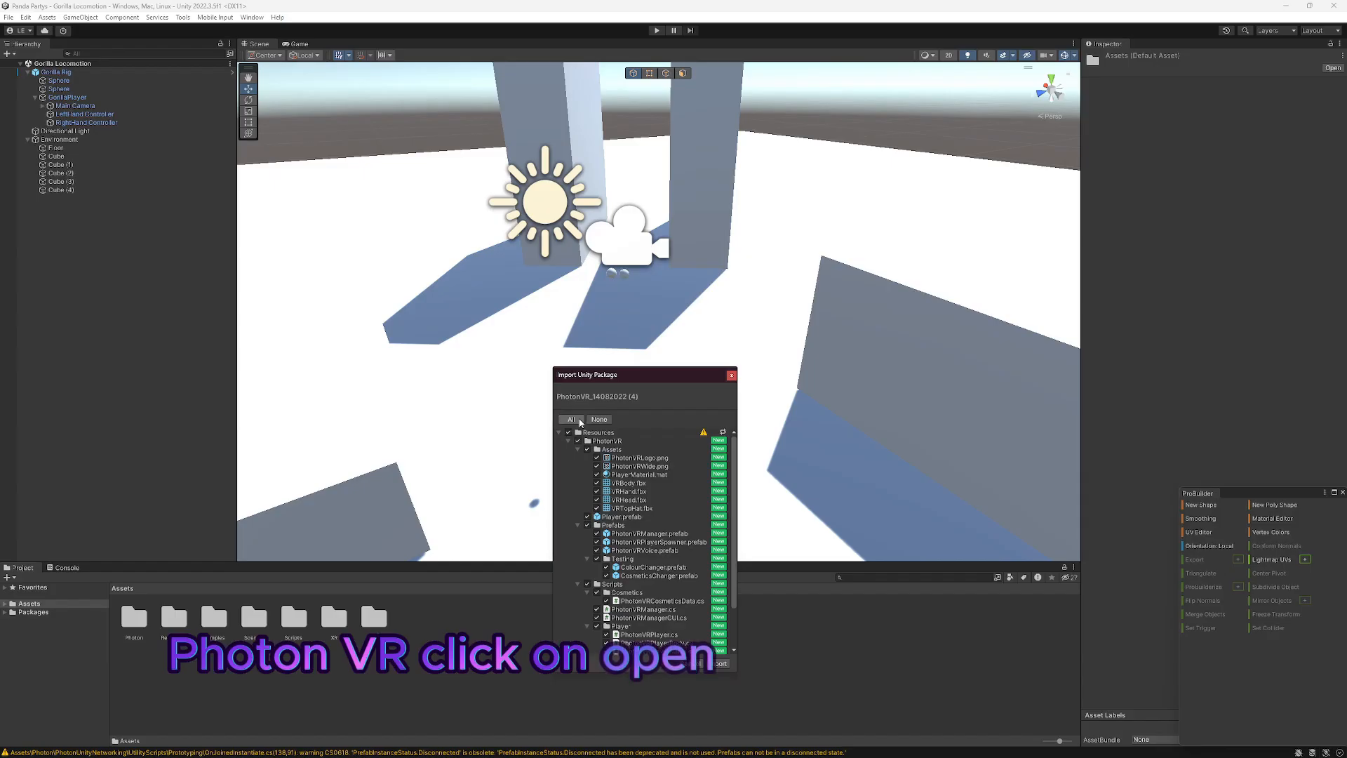
{"action": "left_click", "coordinate": [720, 664]}
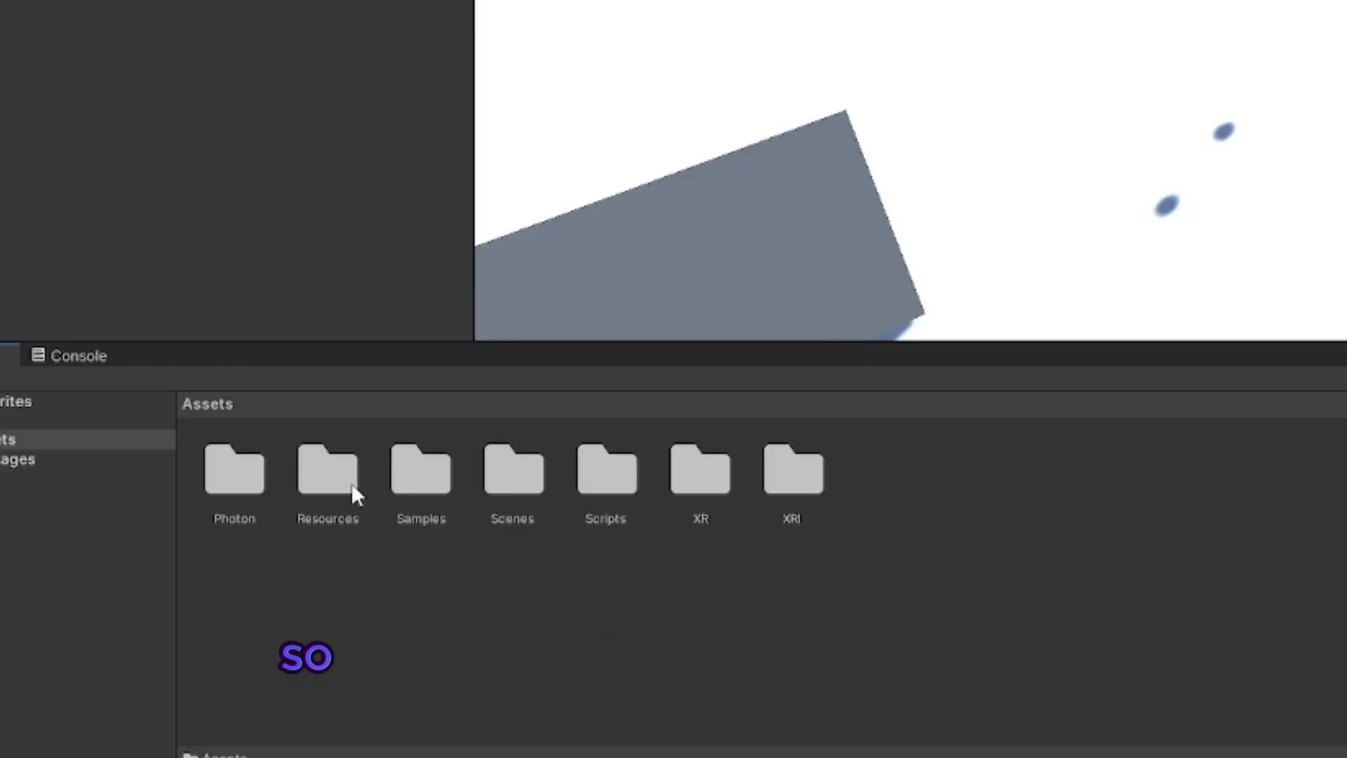
{"action": "double_click", "coordinate": [324, 483]}
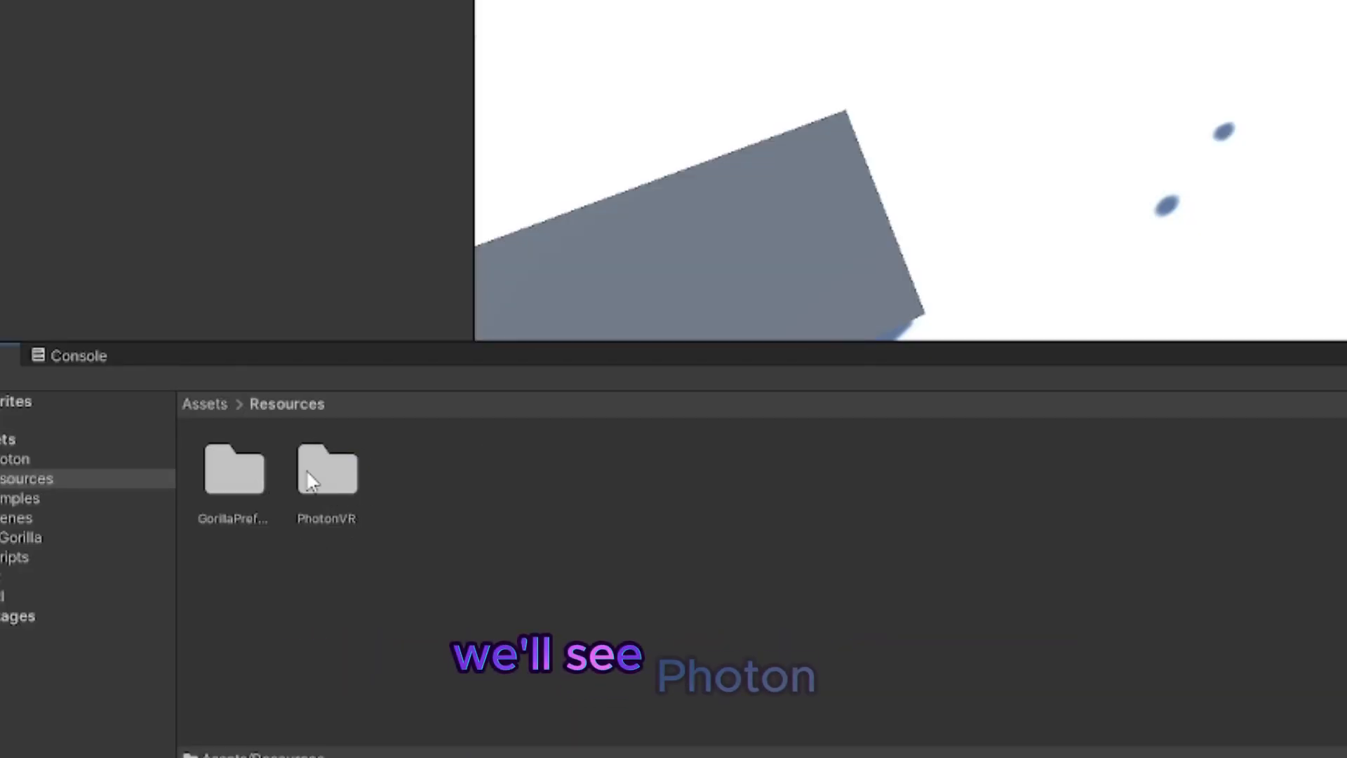
{"action": "double_click", "coordinate": [322, 480]}
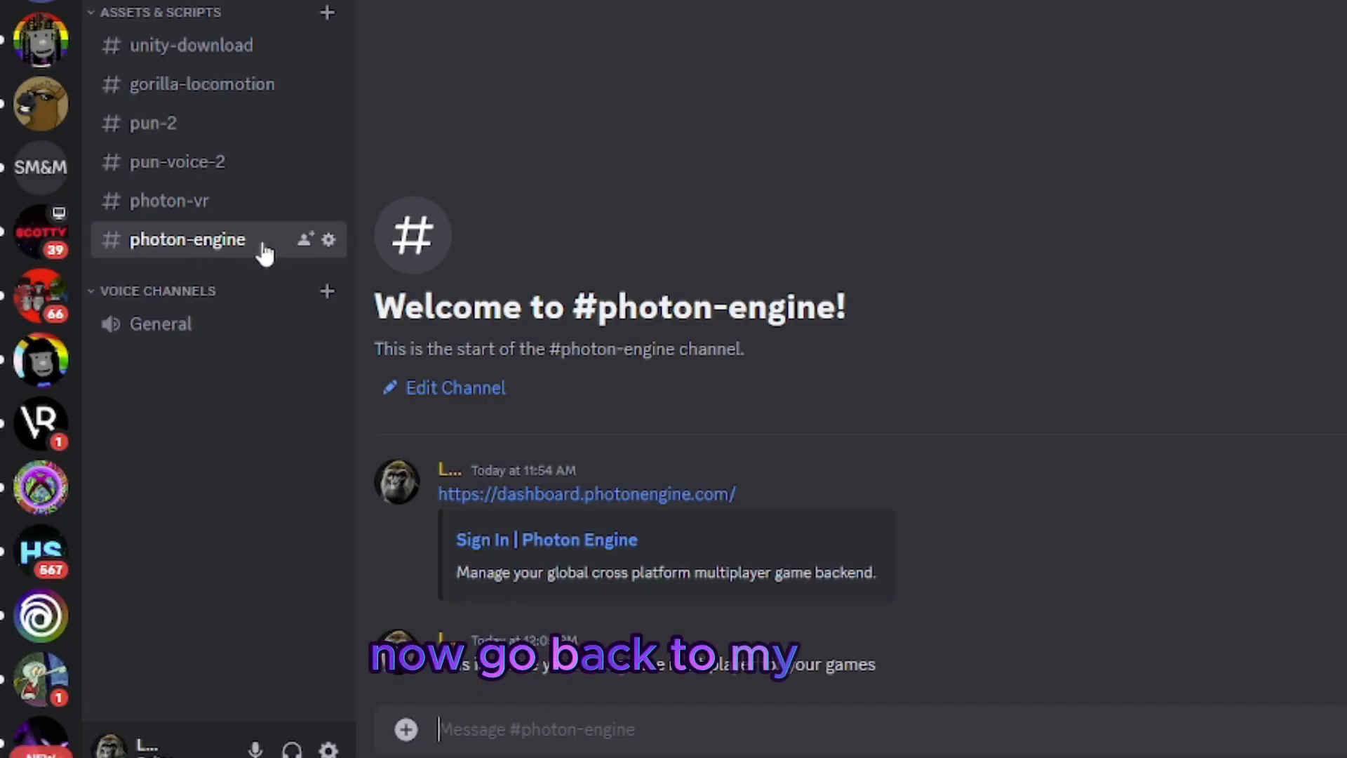
Step: Follow Discord's photon-engine link to the Photon dashboard and create a Multiplayer Game app named Panda Partys with the Pun SDK
{"action": "left_click", "coordinate": [550, 496]}
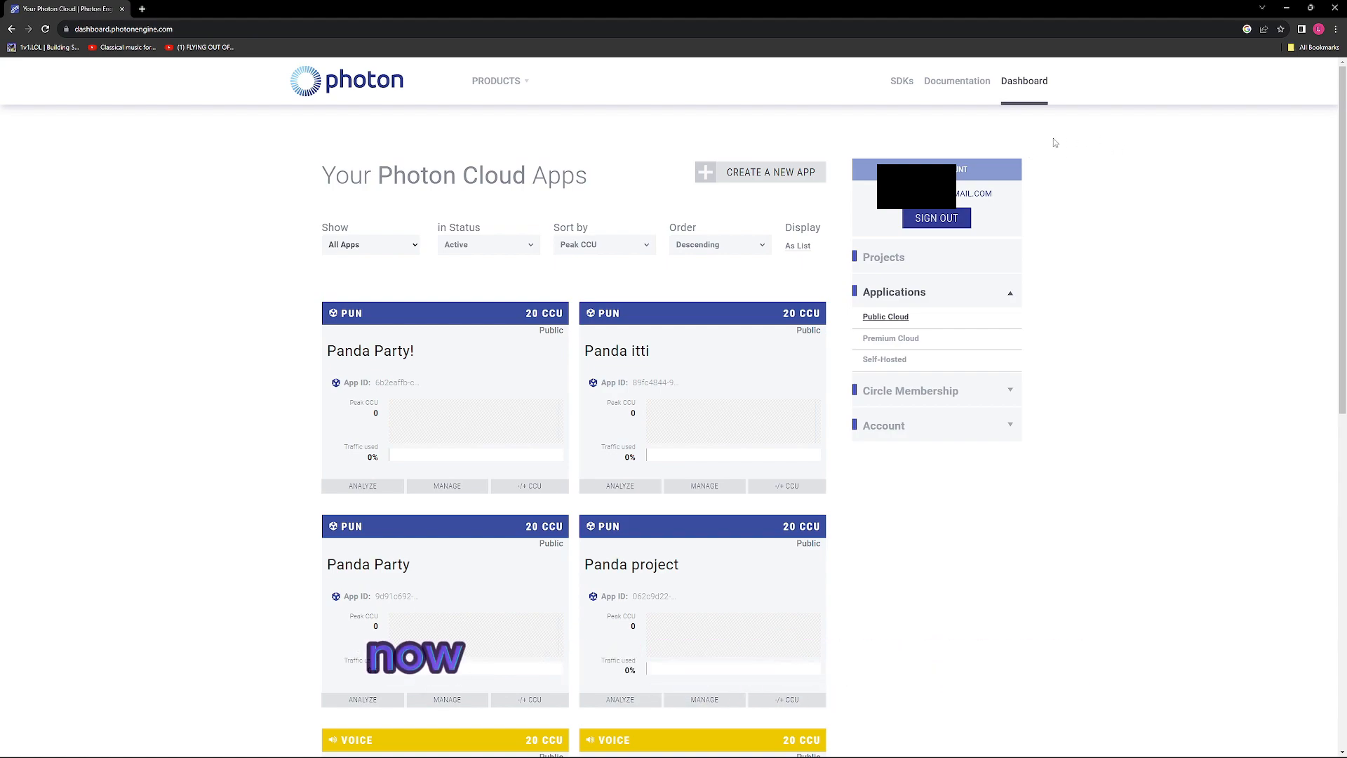
{"action": "scroll", "coordinate": [633, 404], "scroll_direction": "down", "scroll_amount": 8}
{"action": "scroll", "coordinate": [304, 379], "scroll_direction": "up", "scroll_amount": 8}
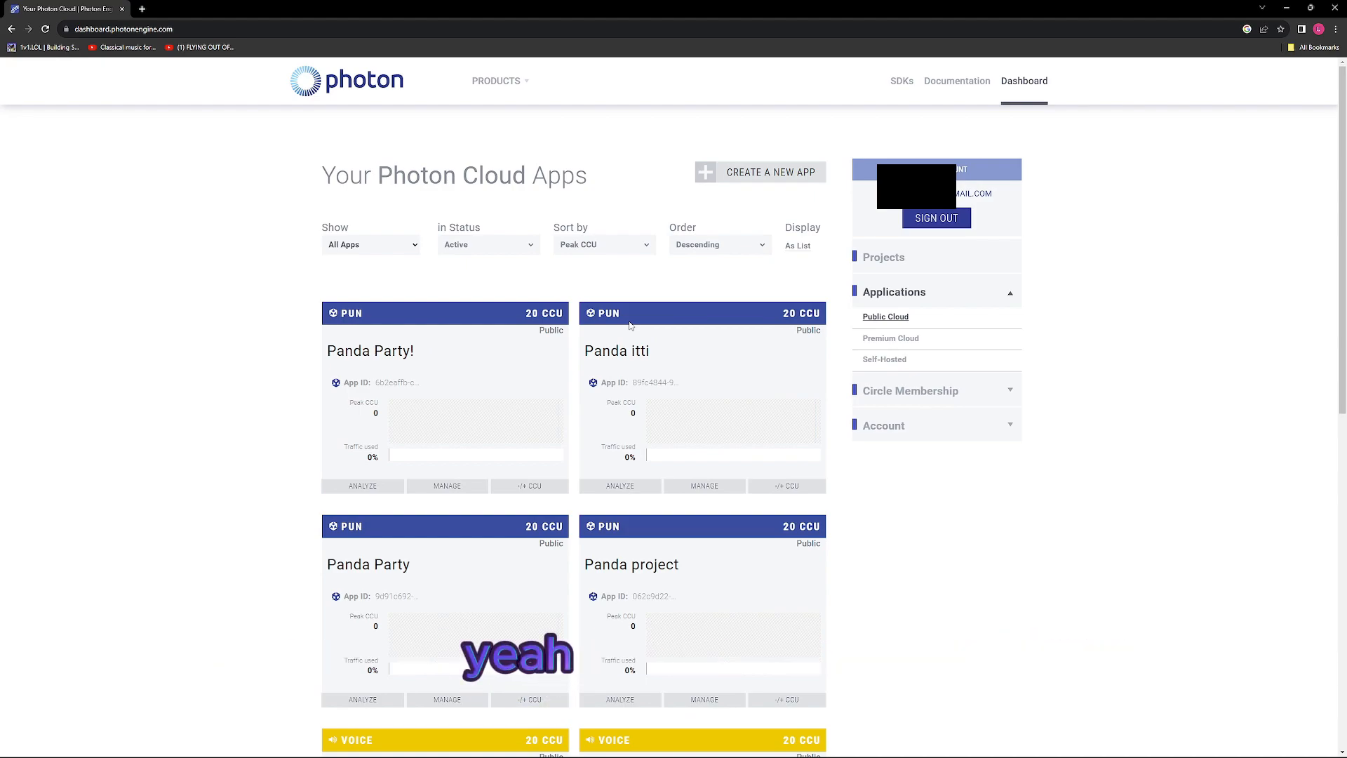
{"action": "left_click", "coordinate": [760, 176]}
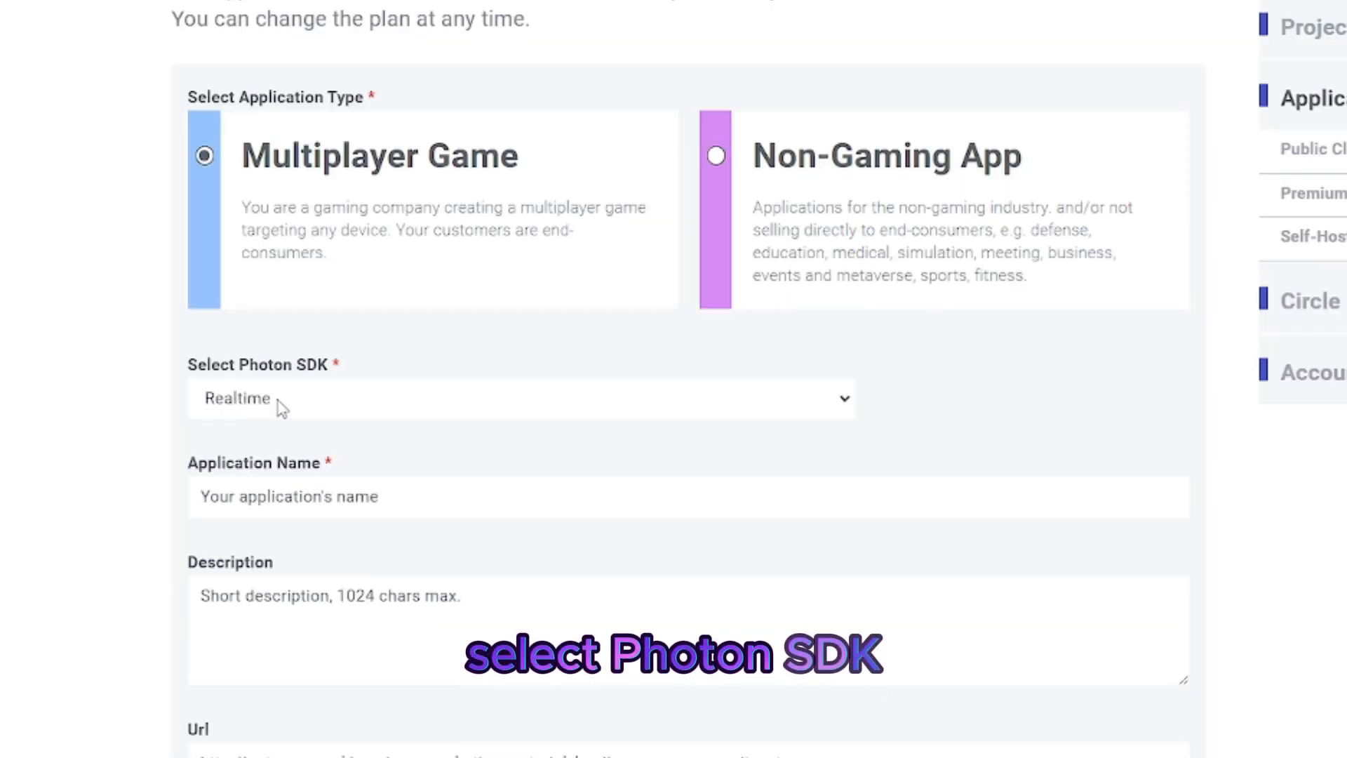
{"action": "left_click", "coordinate": [276, 405]}
{"action": "left_click", "coordinate": [303, 466]}
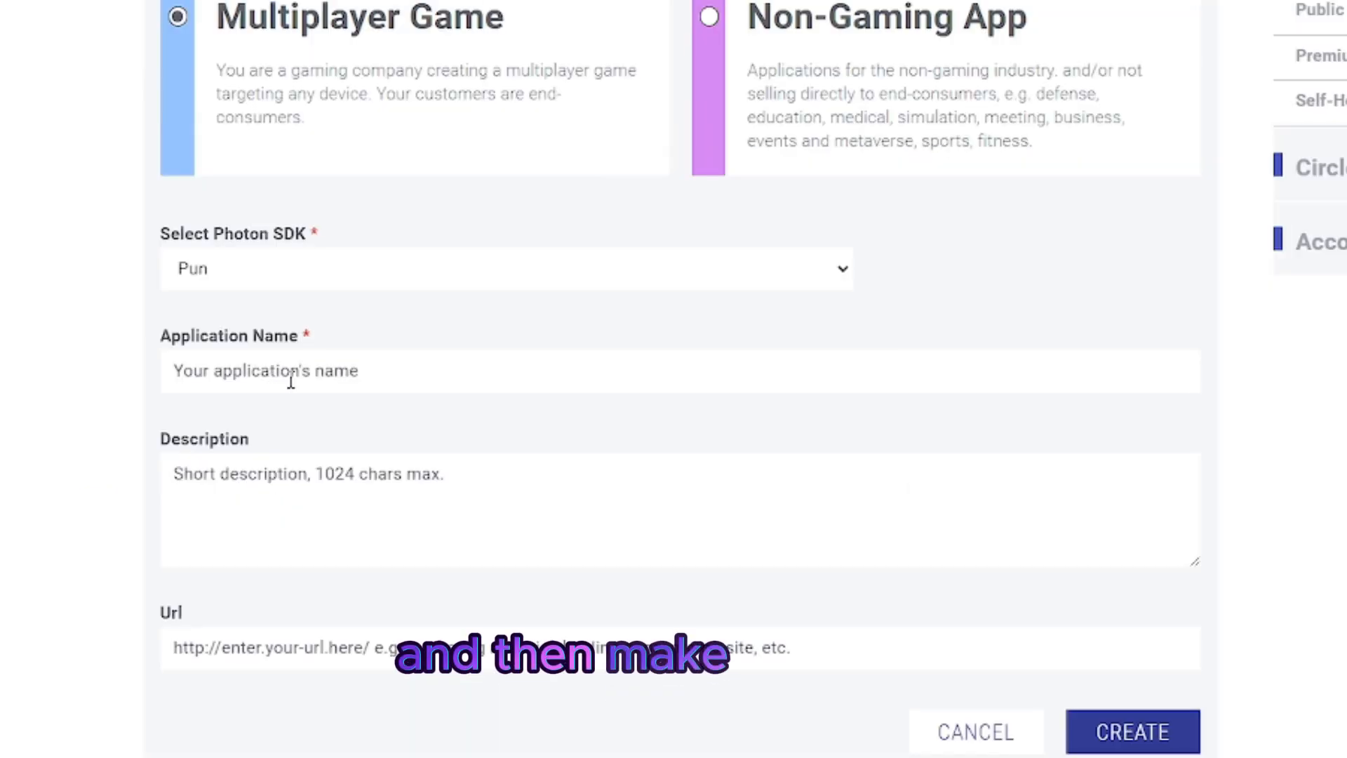
{"action": "left_click", "coordinate": [290, 381]}
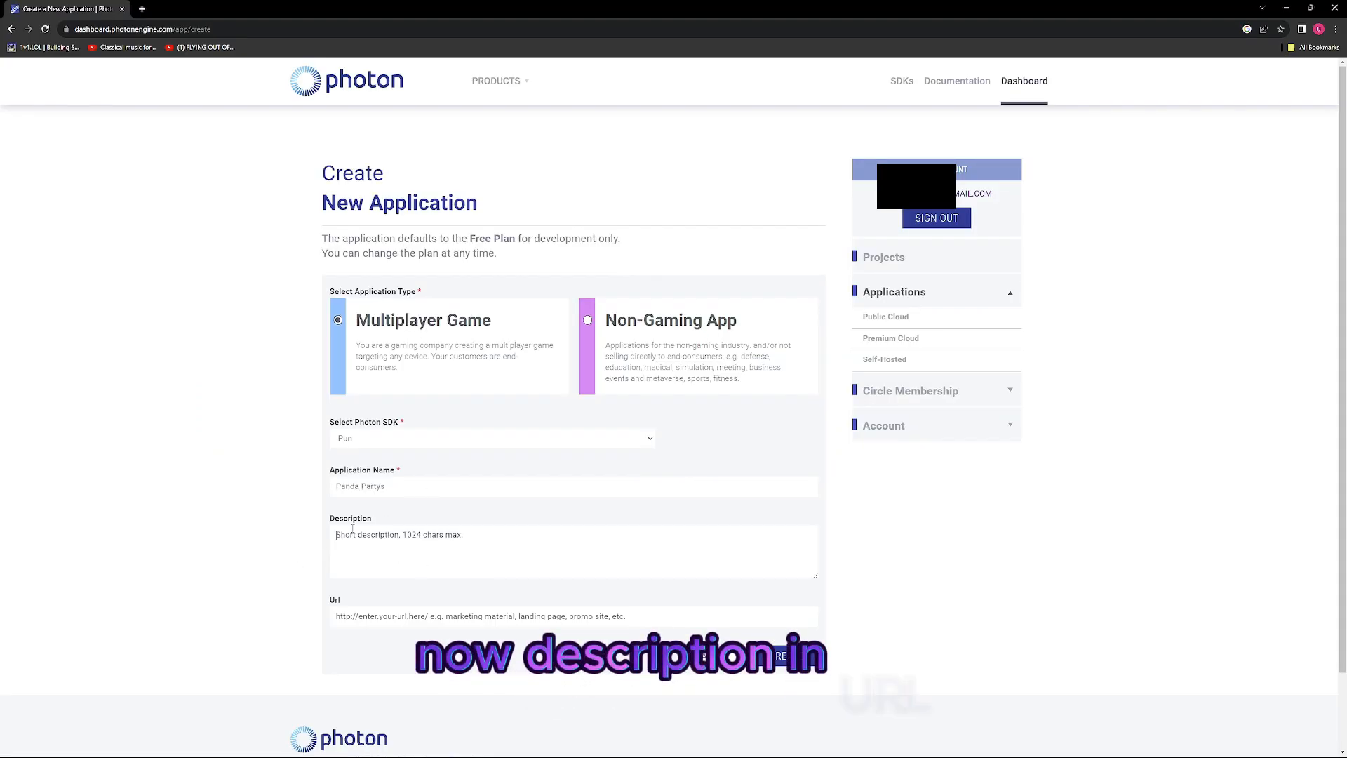
{"action": "left_click", "coordinate": [793, 657]}
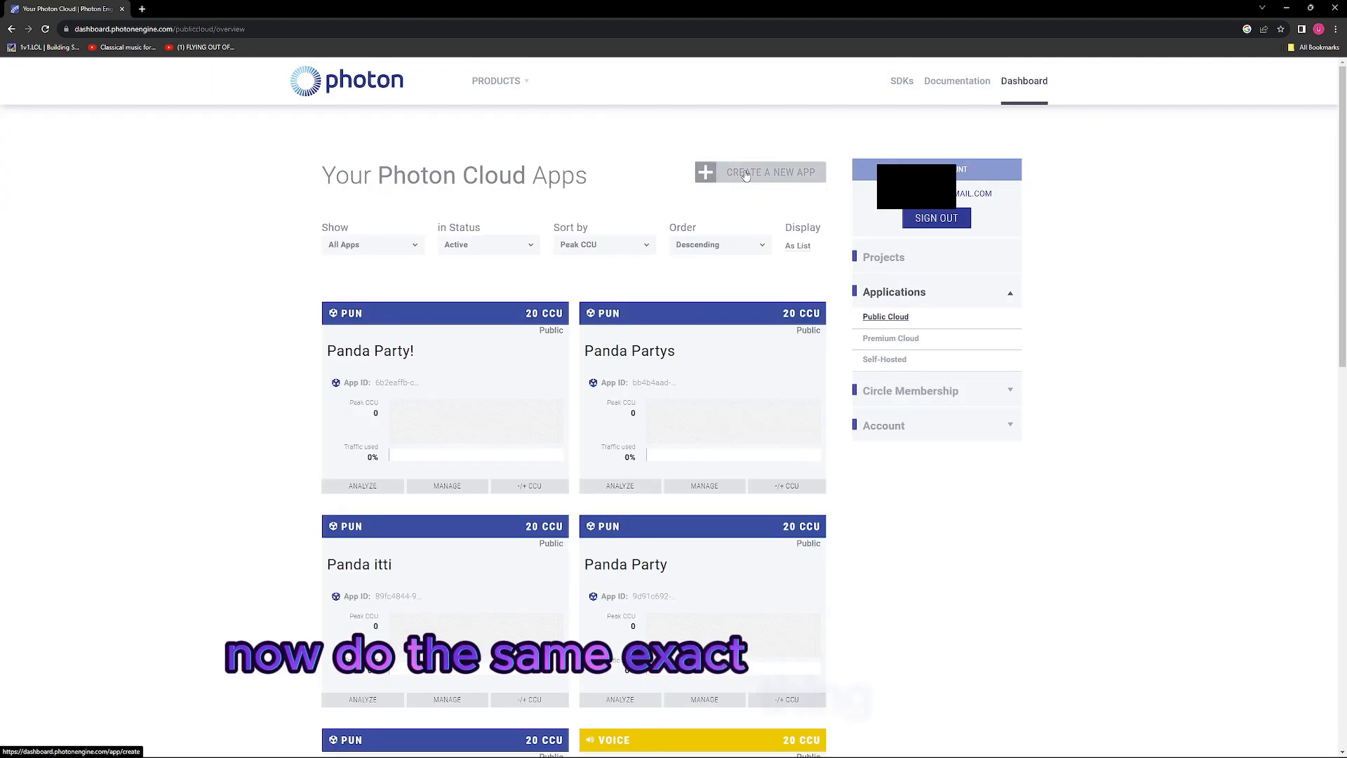
Step: Create a second Photon Cloud app named Panda Partys with the Voice SDK
{"action": "left_click", "coordinate": [746, 173]}
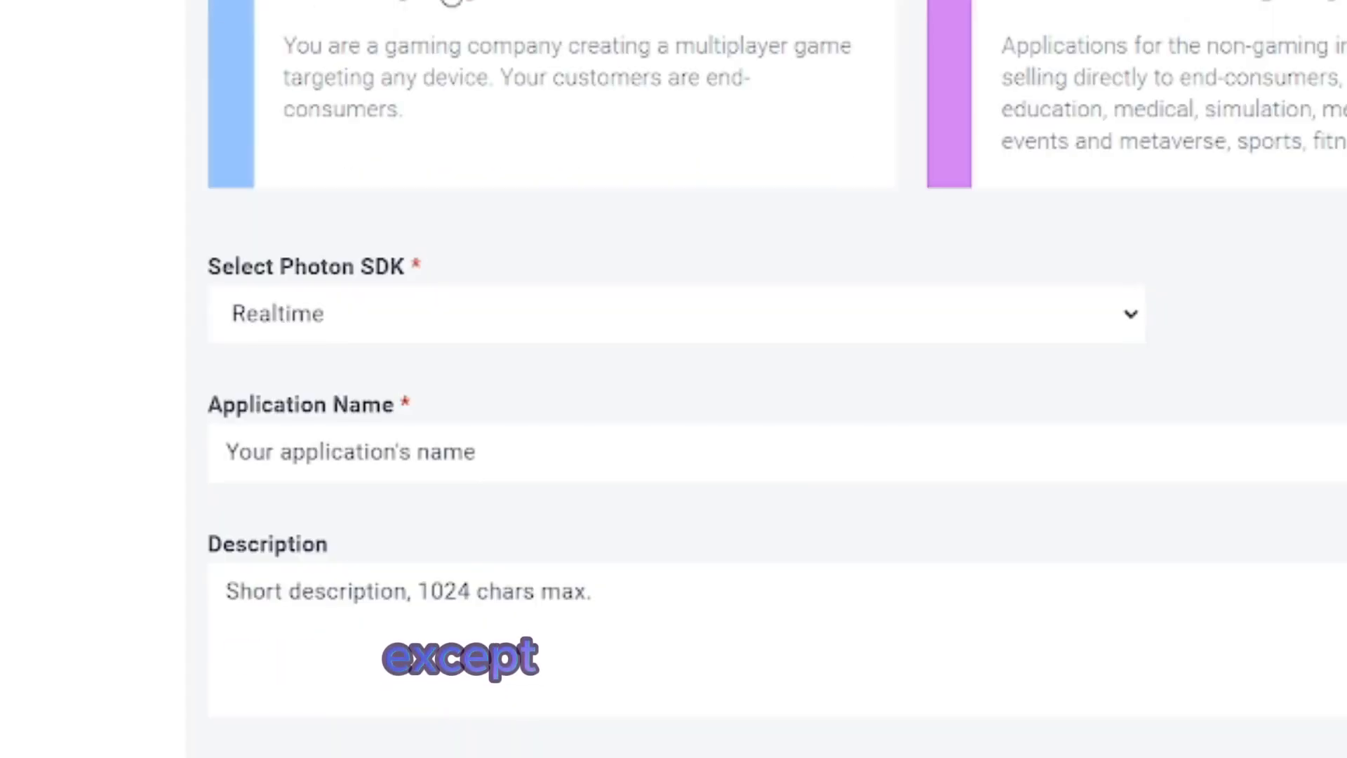
{"action": "left_click", "coordinate": [333, 312]}
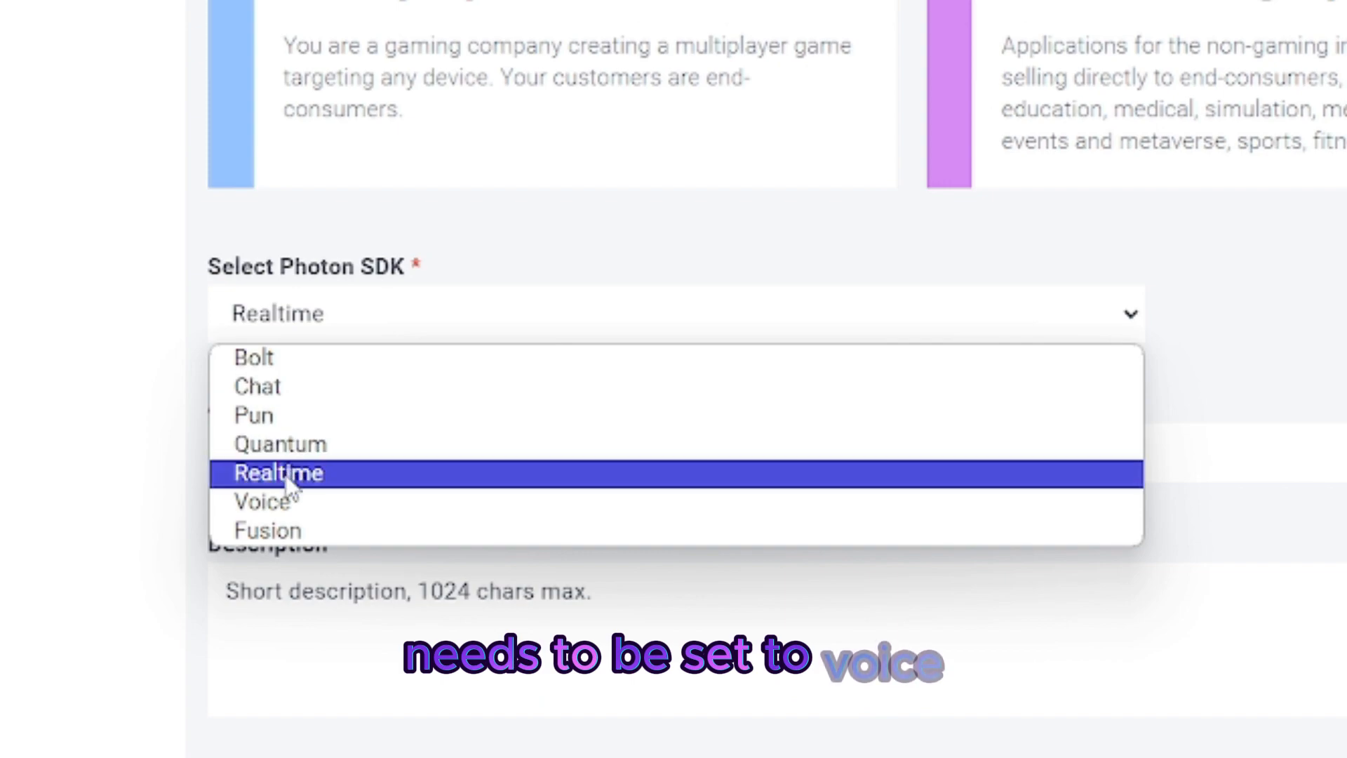
{"action": "left_click", "coordinate": [263, 501]}
{"action": "left_click", "coordinate": [357, 447]}
{"action": "left_click", "coordinate": [410, 589]}
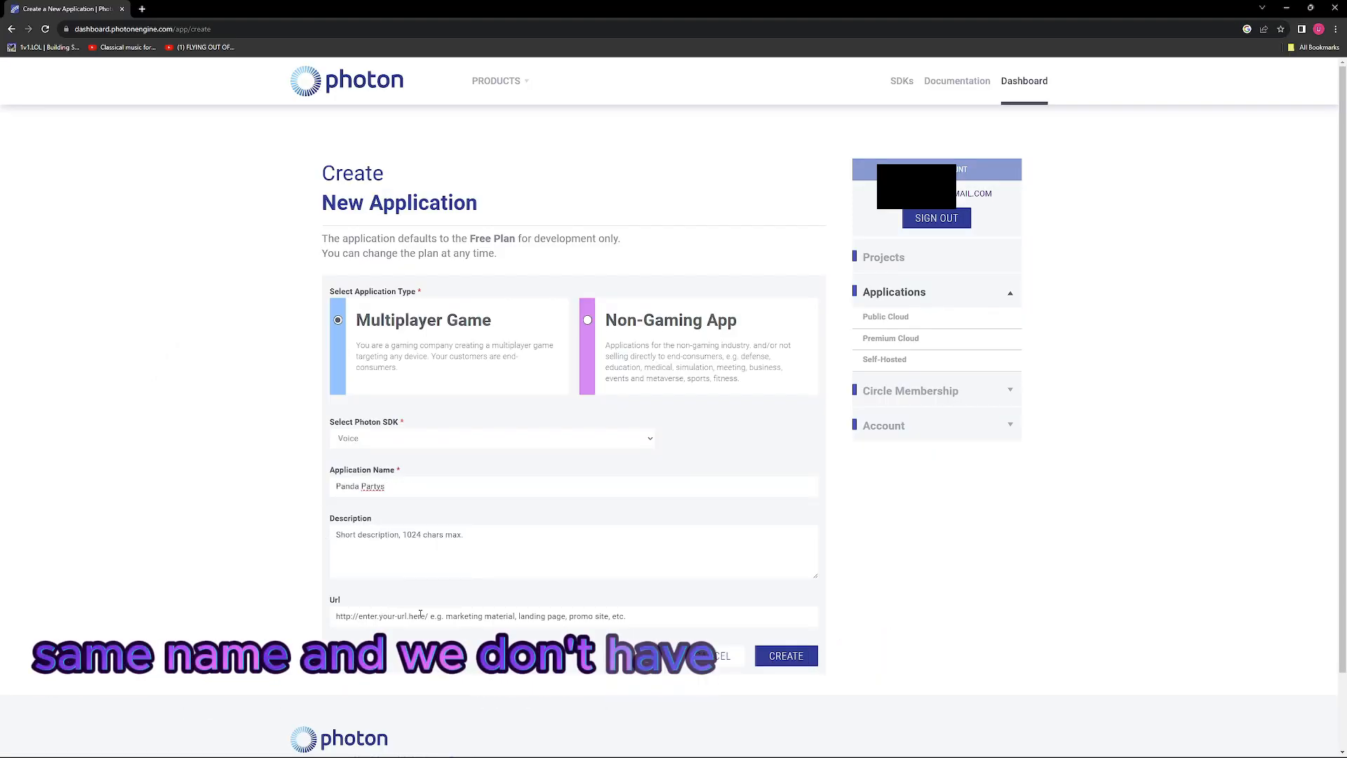
{"action": "left_click", "coordinate": [793, 654]}
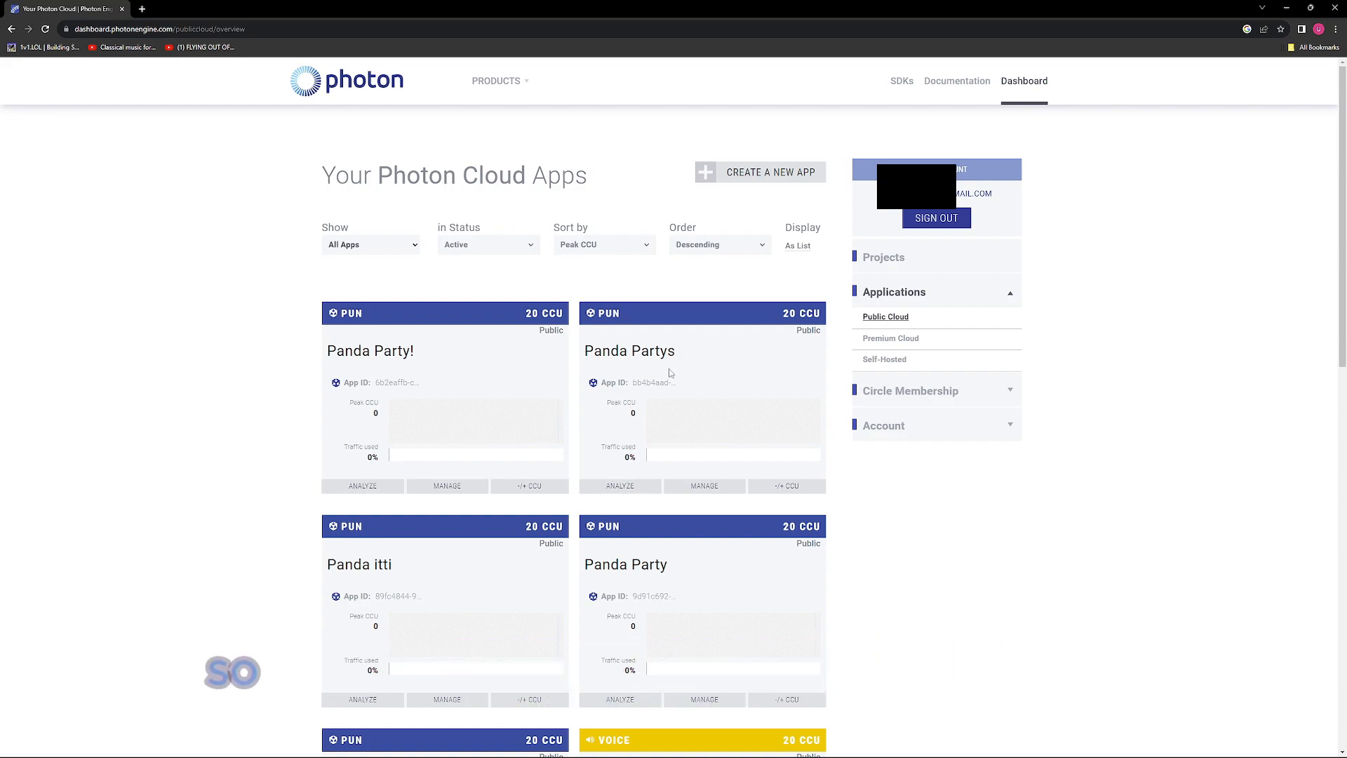
Step: Copy the Panda Partys PUN app's App ID, switch to Unity and paste it as App Id PUN in the Photon Server Settings
{"action": "left_click", "coordinate": [649, 381]}
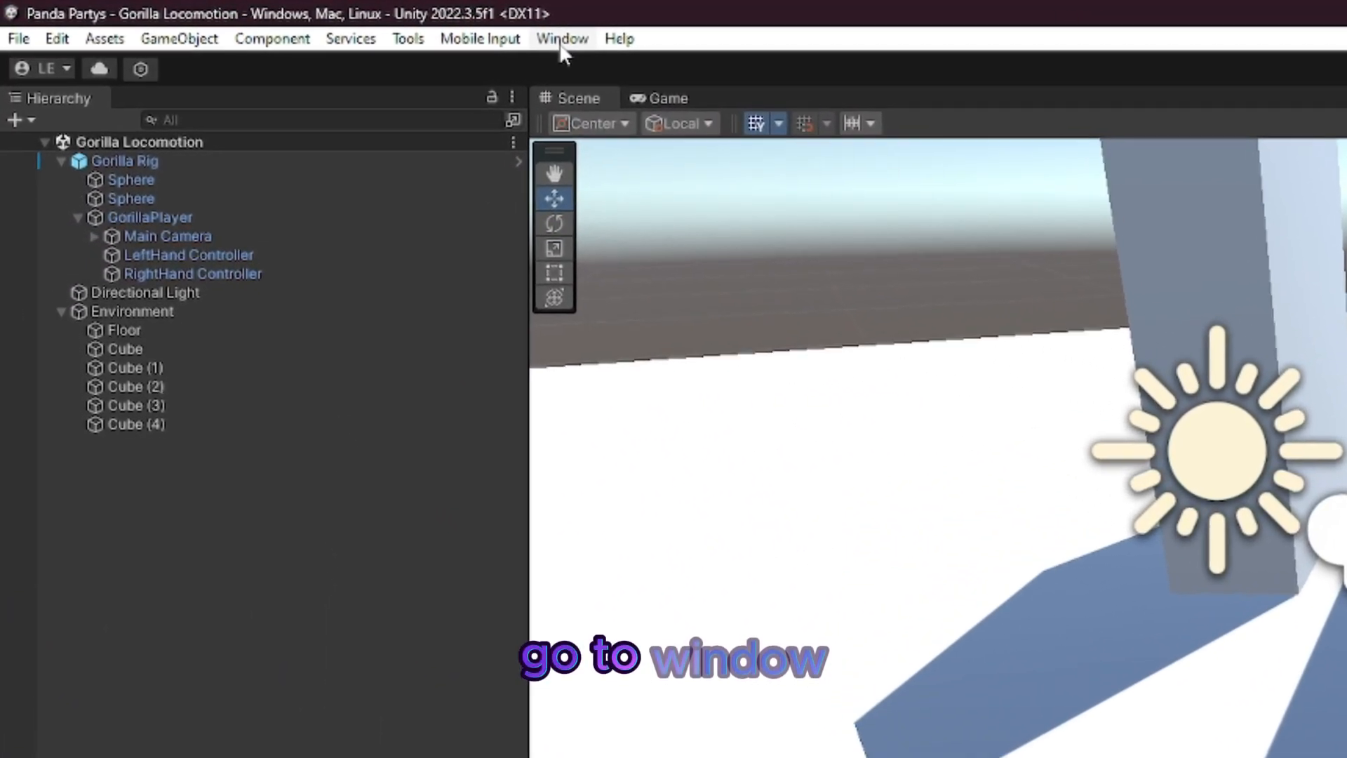
{"action": "left_click", "coordinate": [562, 44]}
{"action": "mouse_move", "coordinate": [664, 103]}
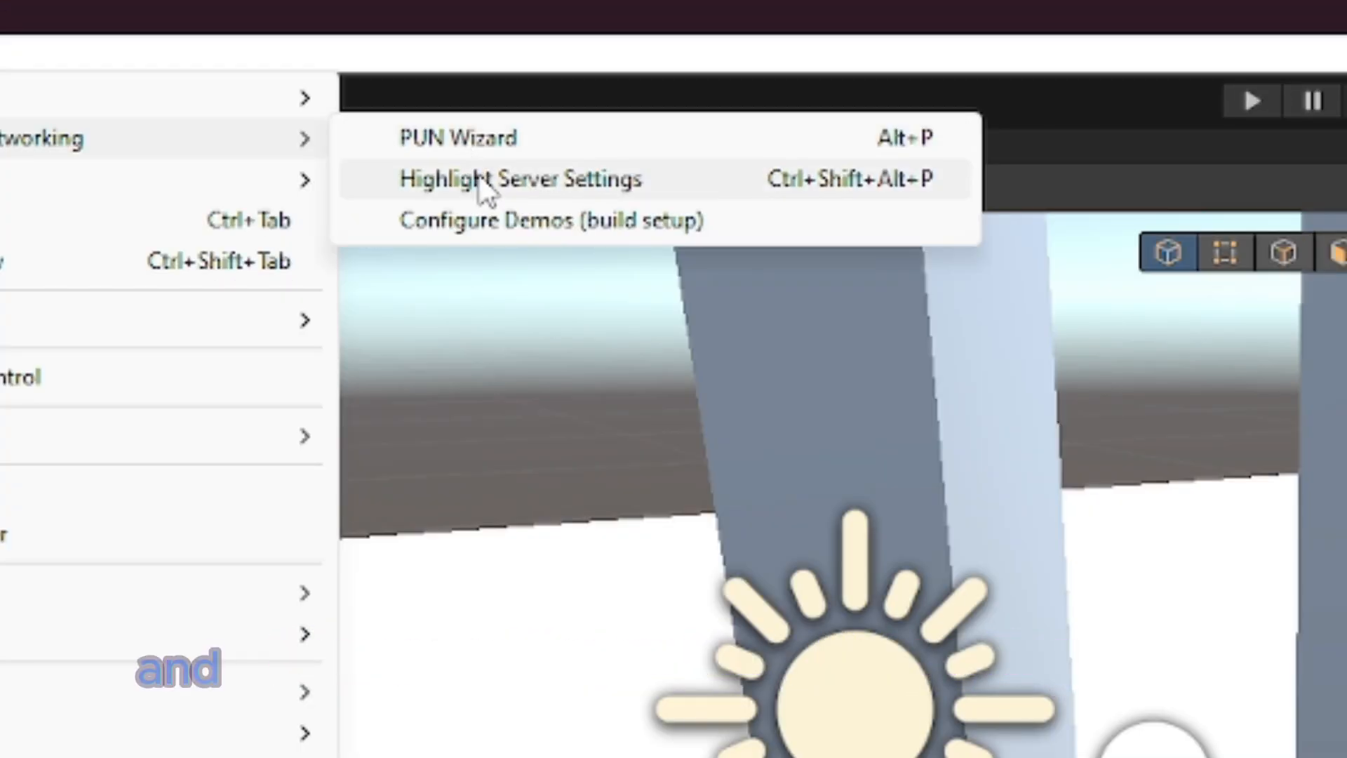
{"action": "left_click", "coordinate": [709, 181]}
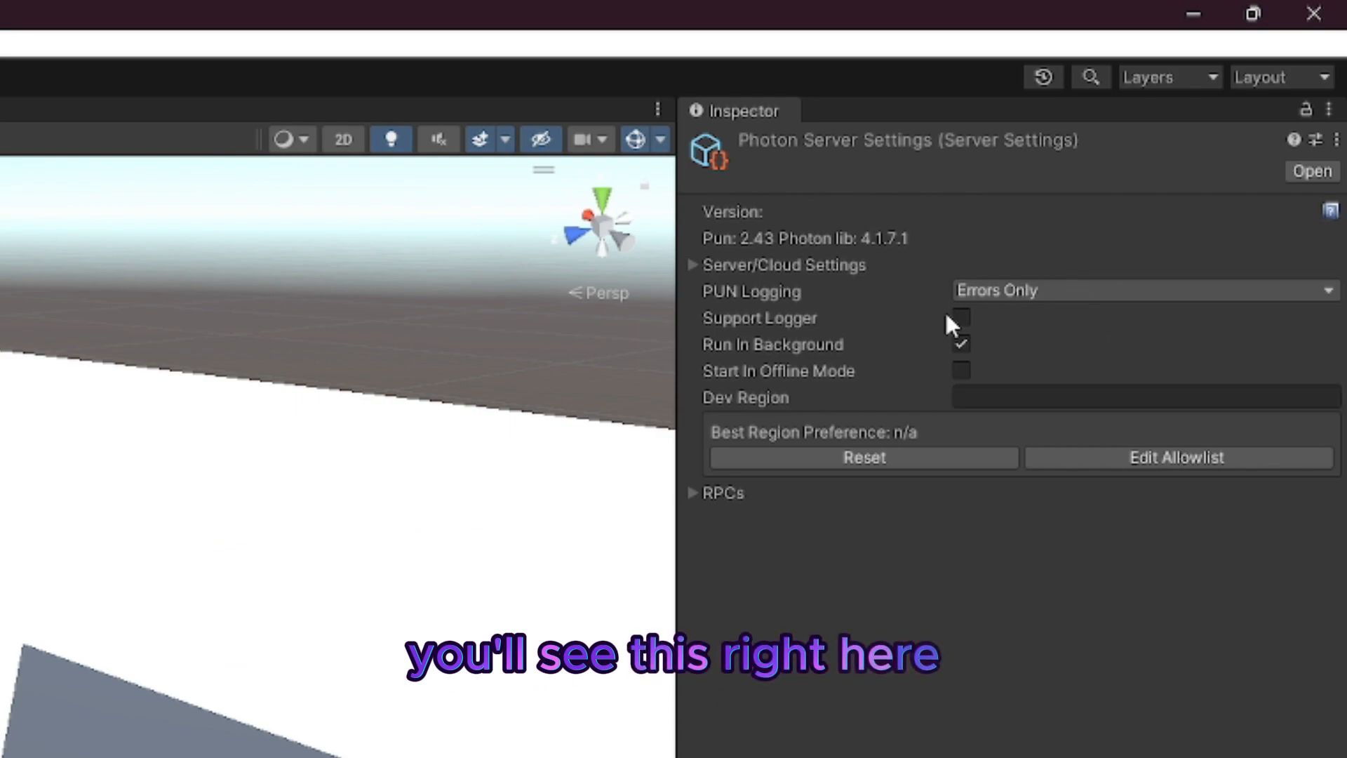
{"action": "left_click", "coordinate": [692, 265]}
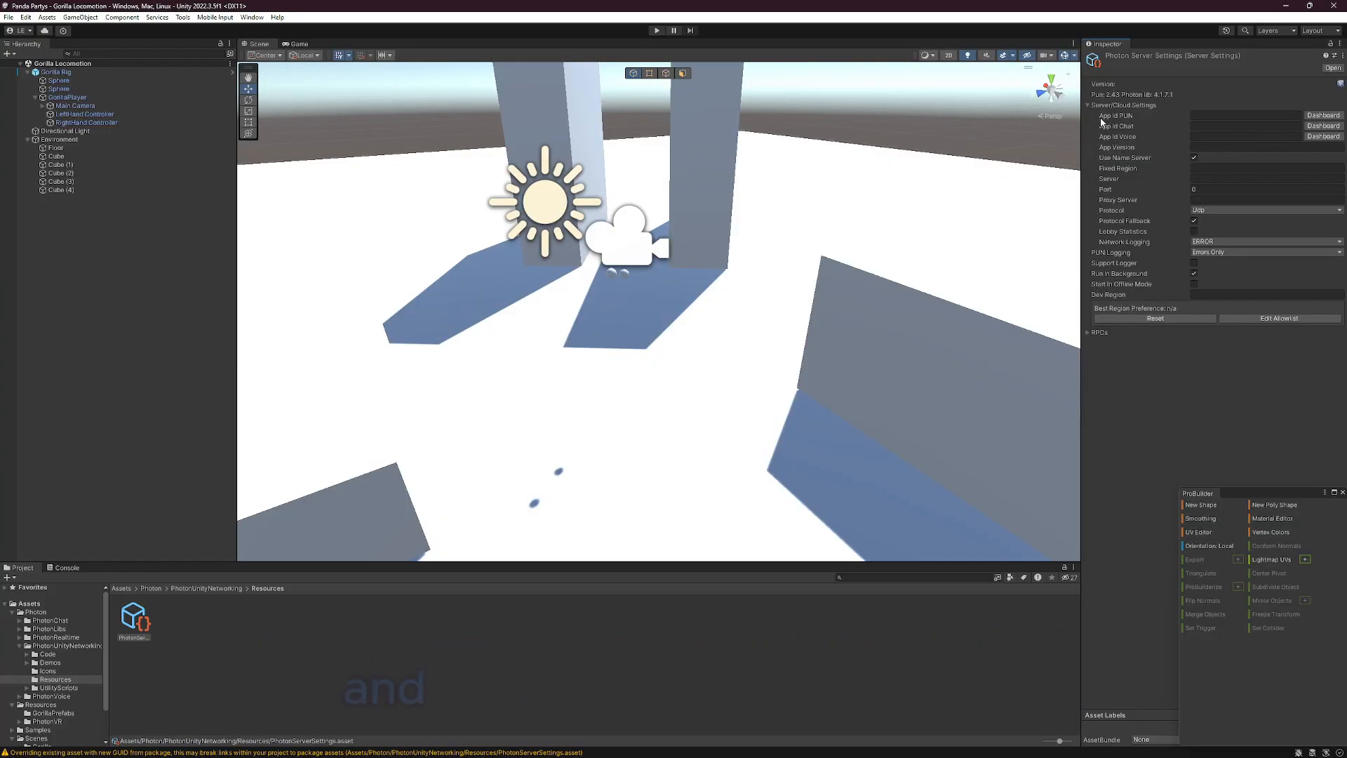
{"action": "left_click", "coordinate": [1201, 117]}
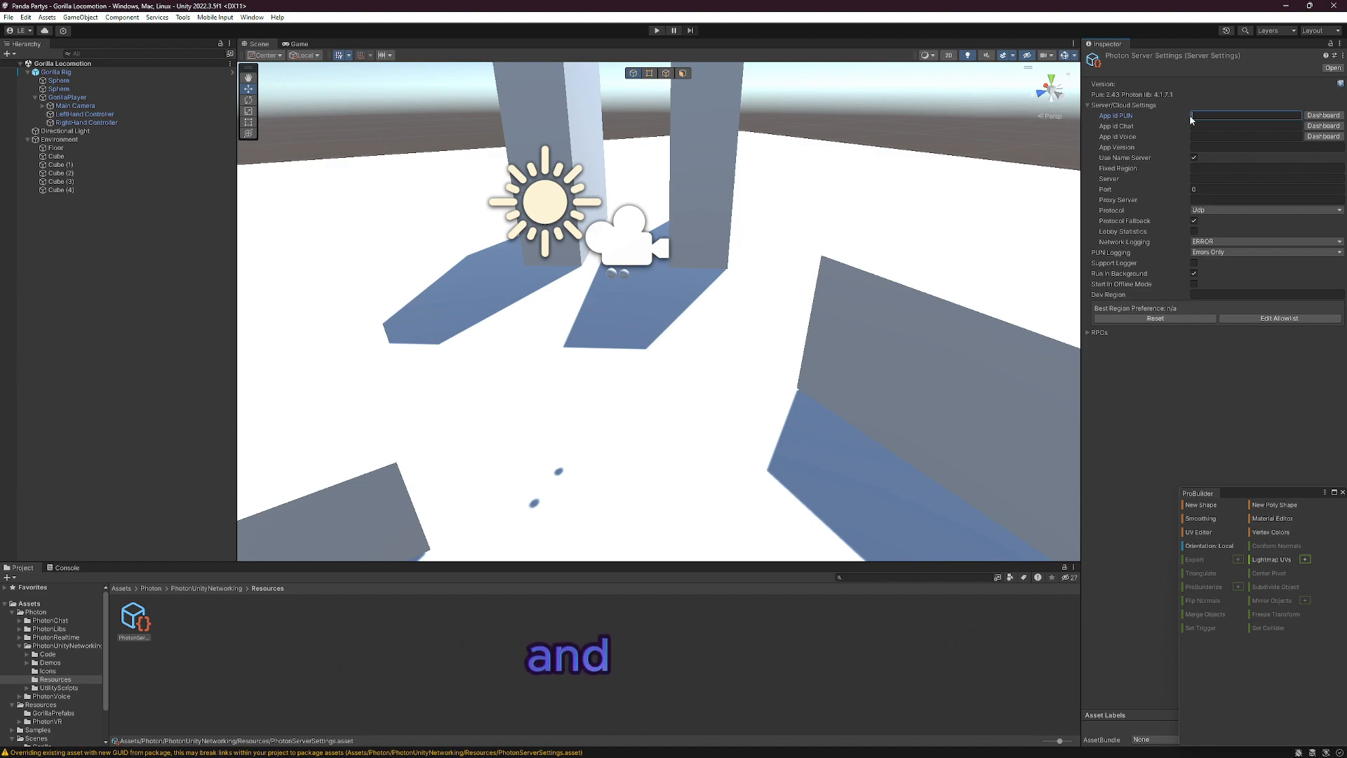
{"action": "key", "text": "ctrl+v"}
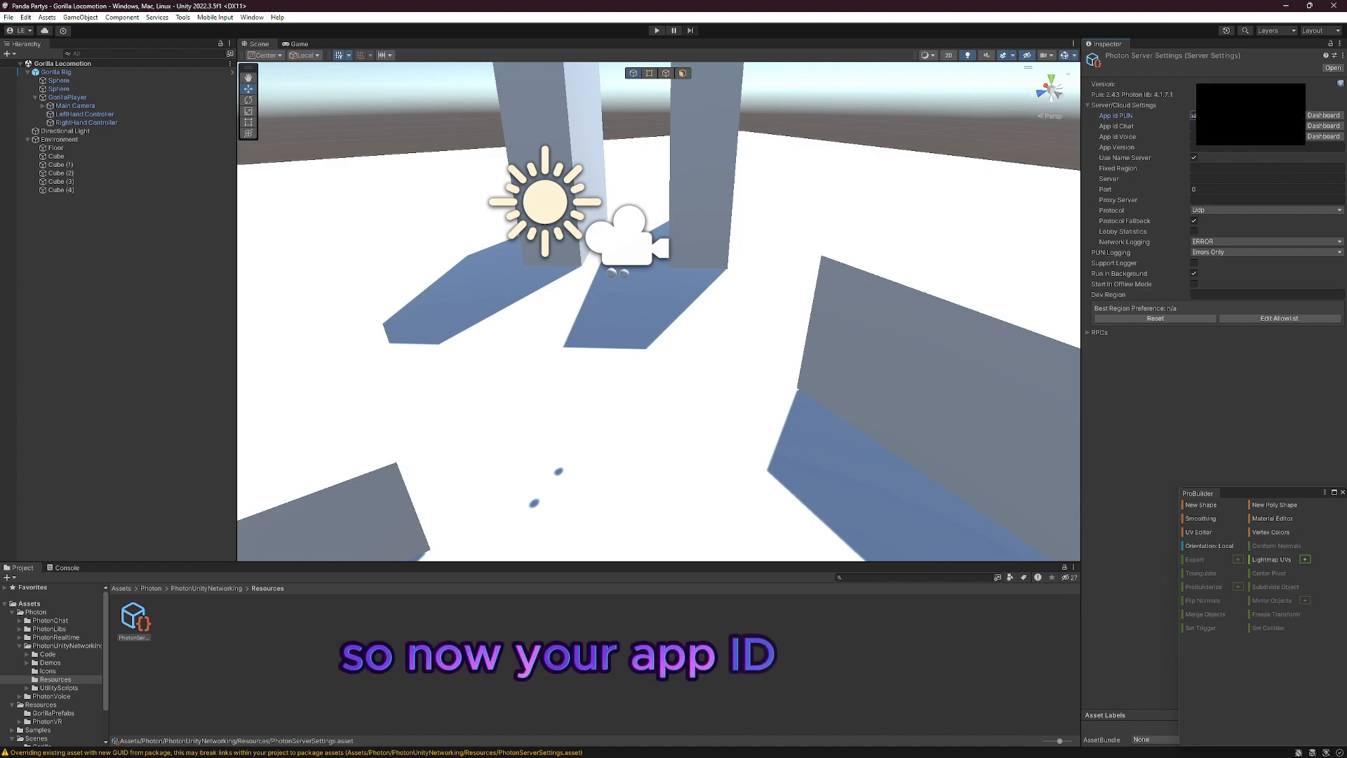
Step: Copy the App ID of the Panda Partys Voice app from the Photon dashboard and return to Unity
{"action": "key", "text": "alt+Tab"}
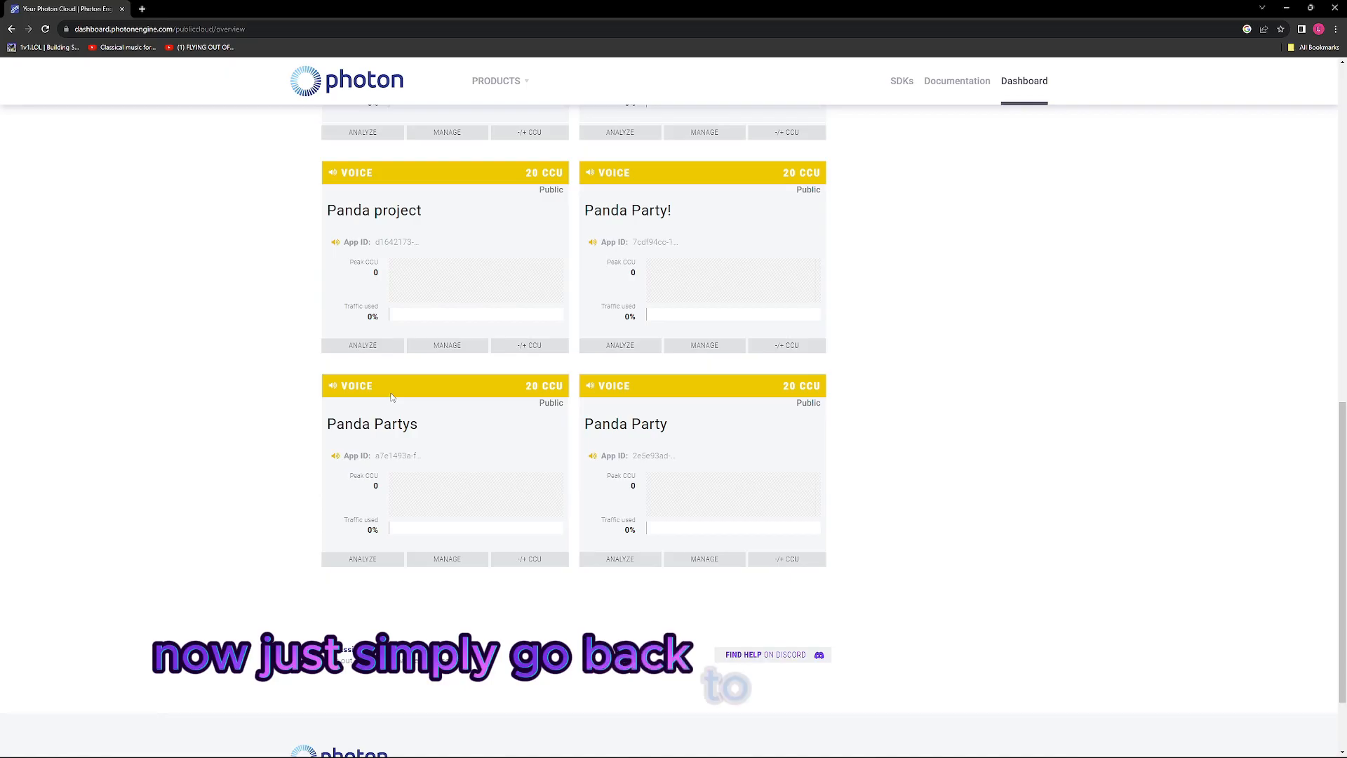
{"action": "left_click", "coordinate": [399, 456]}
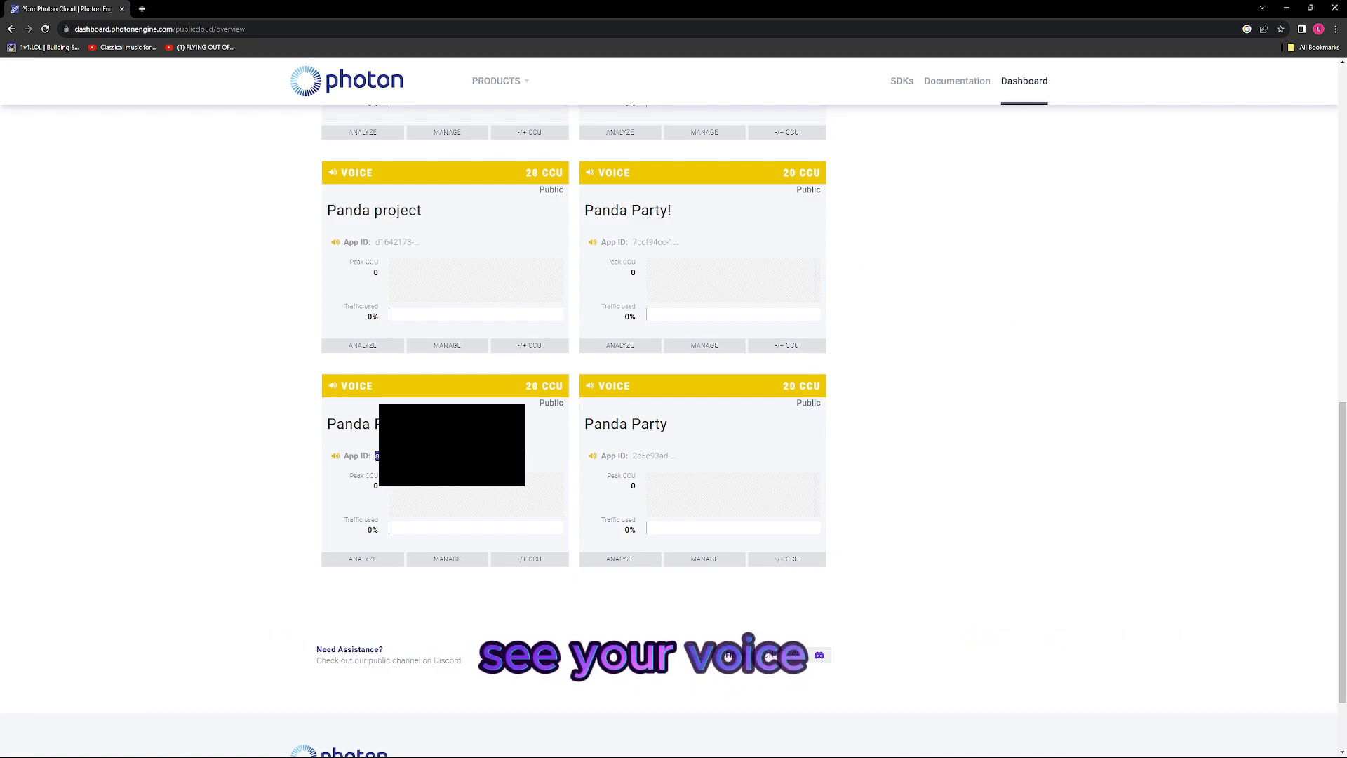
{"action": "key", "text": "alt+Tab"}
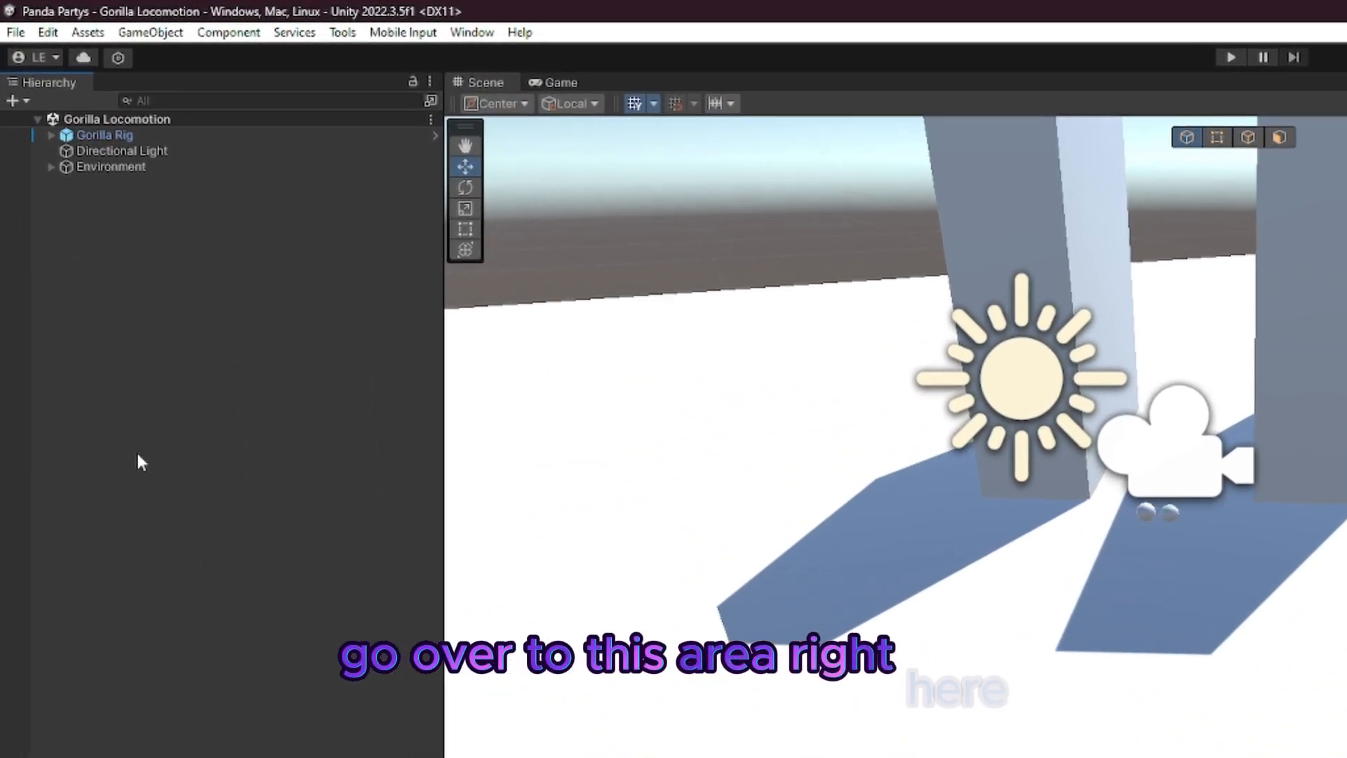
Step: Create an empty GameObject in the Gorilla Locomotion scene and name it Photon
{"action": "right_click", "coordinate": [76, 140]}
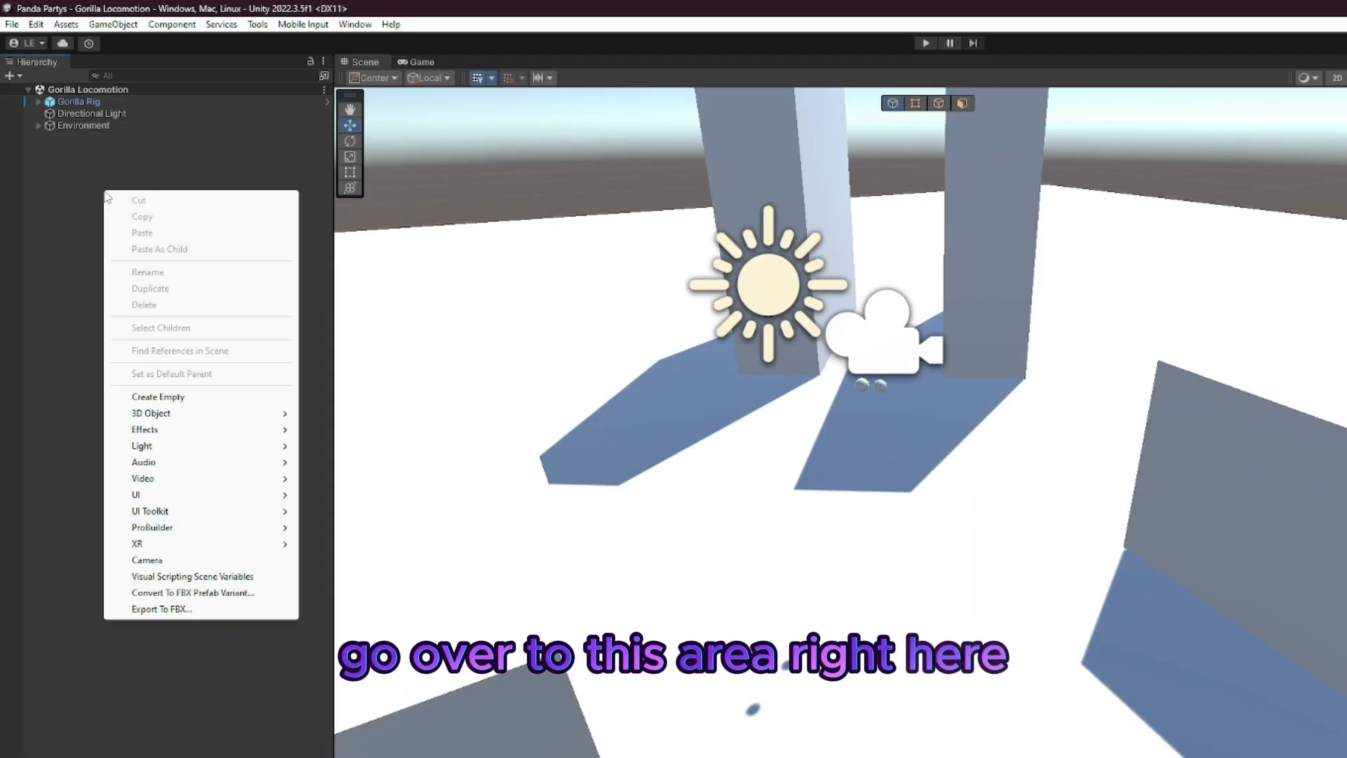
{"action": "left_click", "coordinate": [174, 397]}
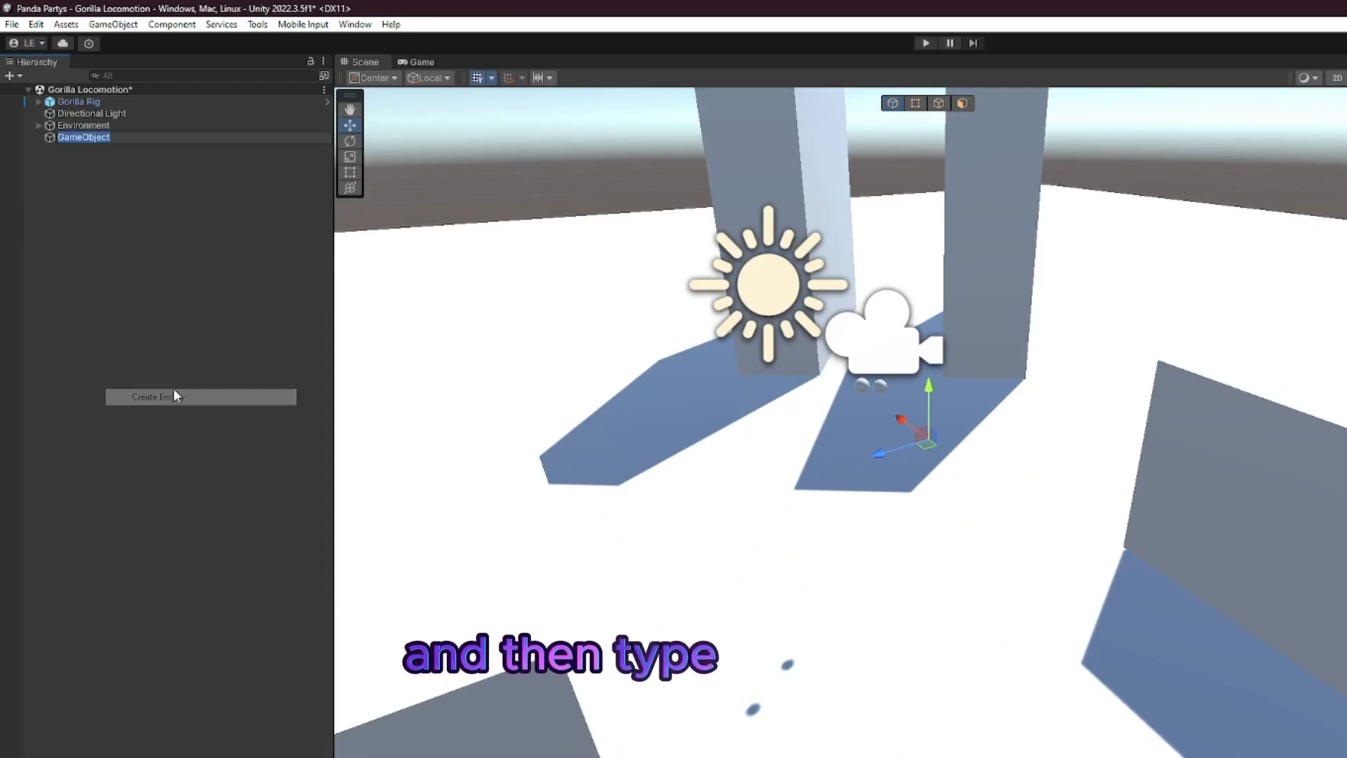
{"action": "type", "text": "Photon"}
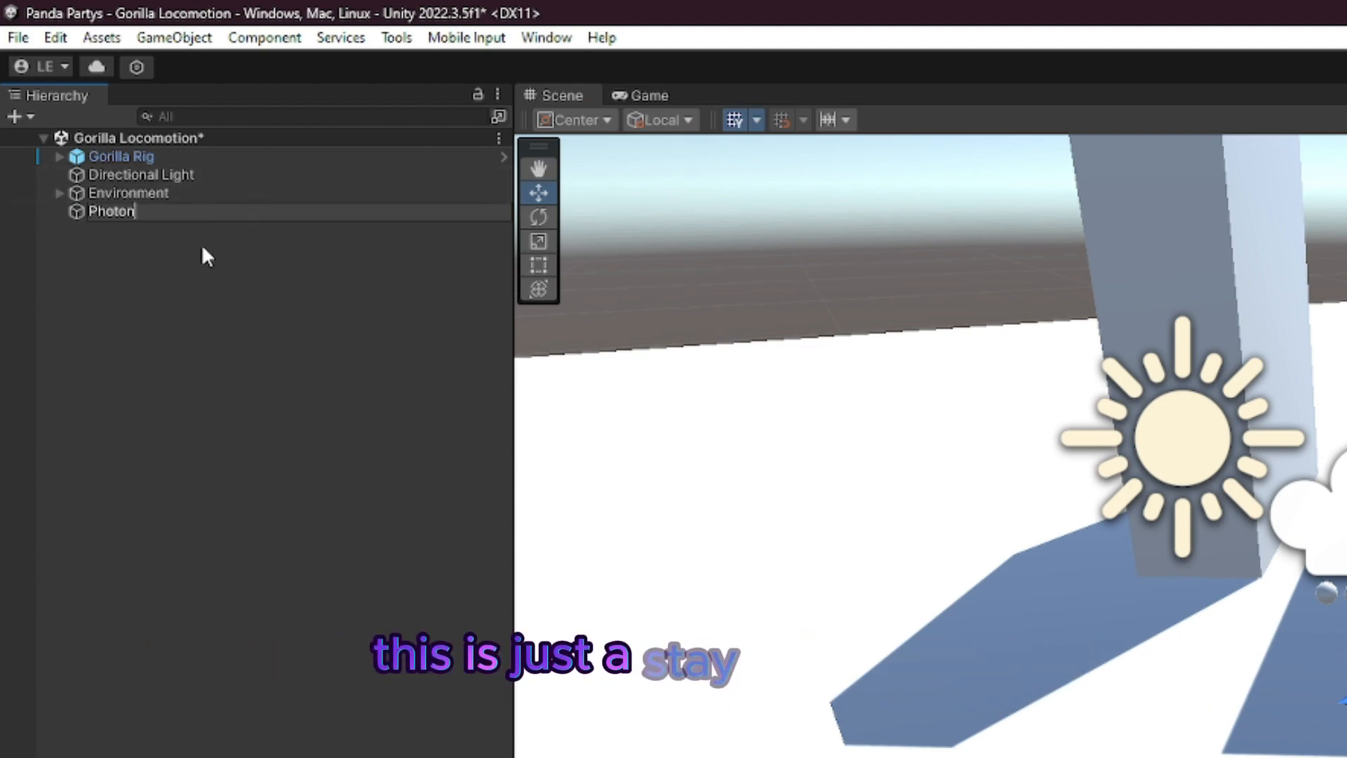
{"action": "key", "text": "Return"}
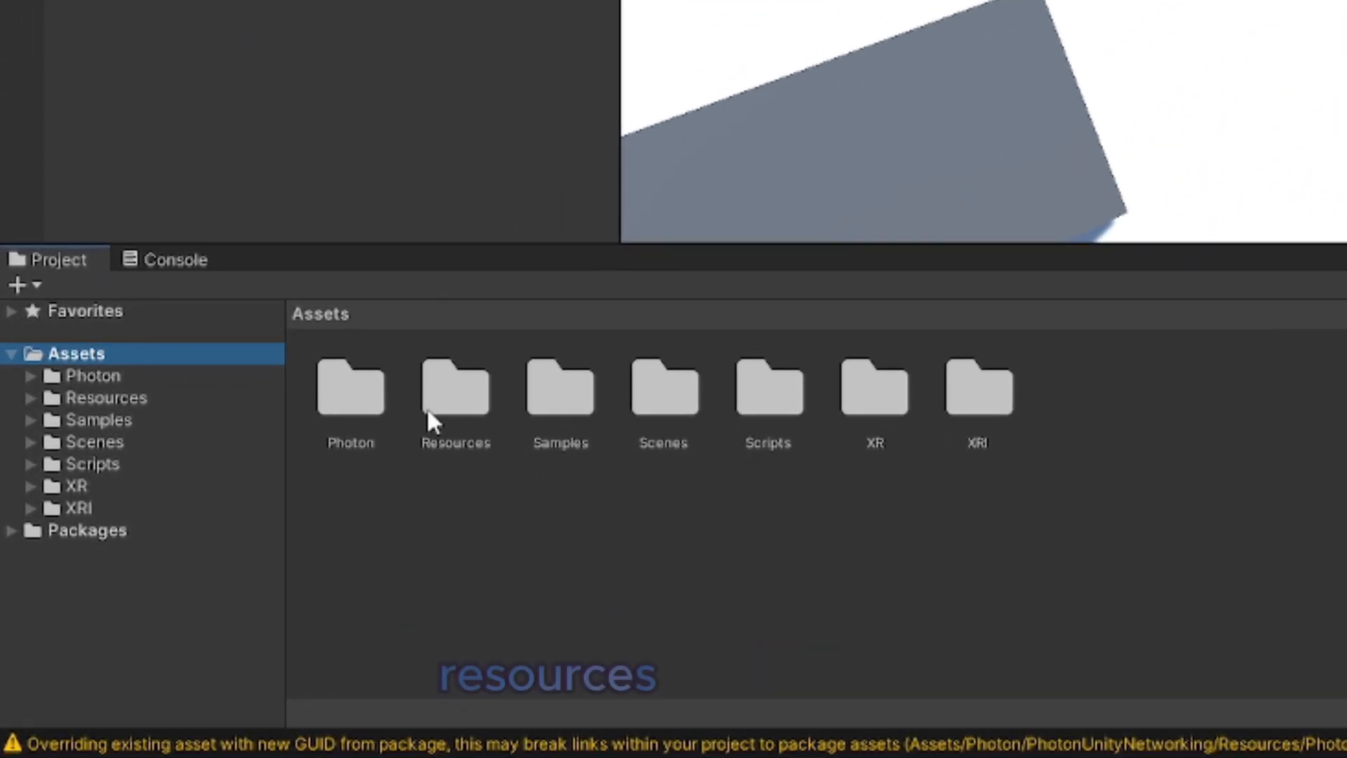
Step: Add the PhotonVRManager, PhotonVRPlayerSpawner and PhotonVRVoice prefabs as children of Photon, move VoiceLogger under it as well, and expand Photon
{"action": "double_click", "coordinate": [271, 546]}
{"action": "double_click", "coordinate": [455, 393]}
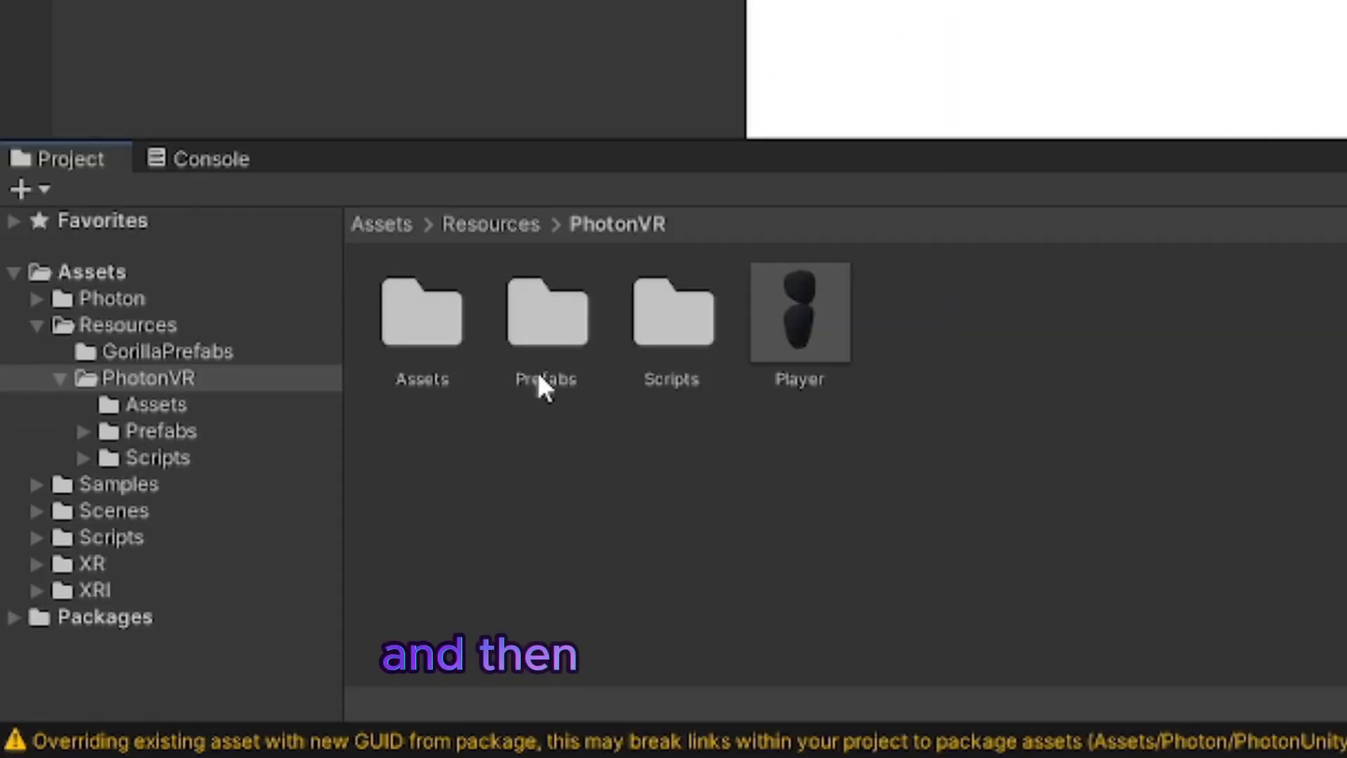
{"action": "double_click", "coordinate": [562, 312]}
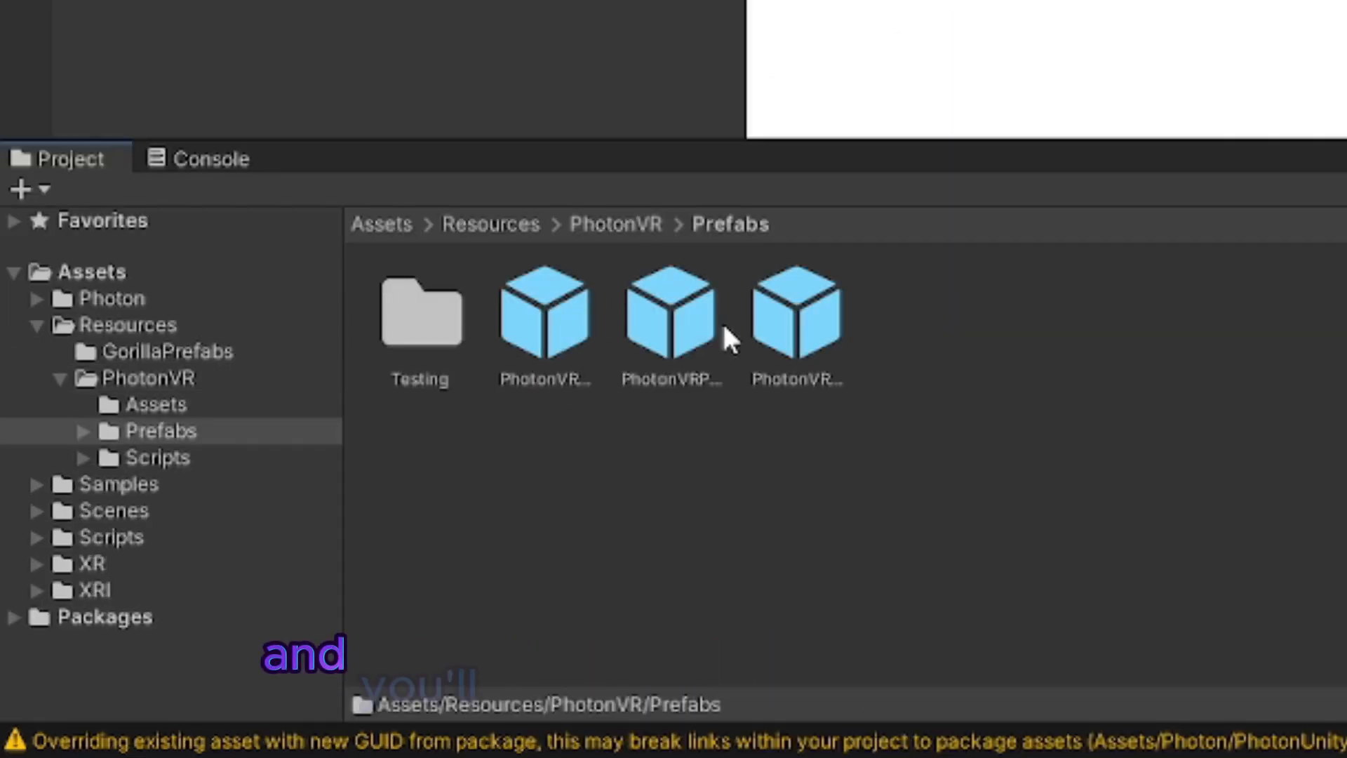
{"action": "left_click_drag", "start_coordinate": [574, 330], "coordinate": [120, 200]}
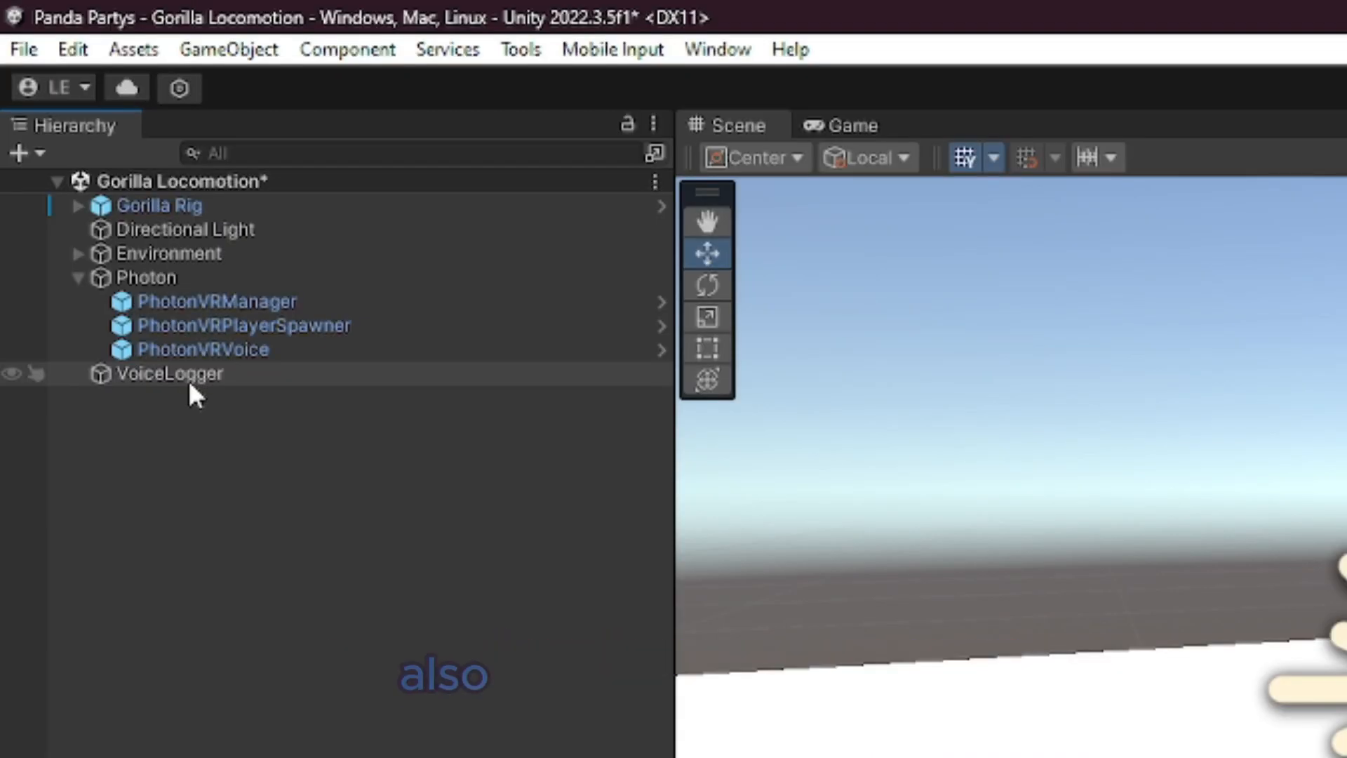
{"action": "left_click_drag", "start_coordinate": [208, 376], "coordinate": [164, 274]}
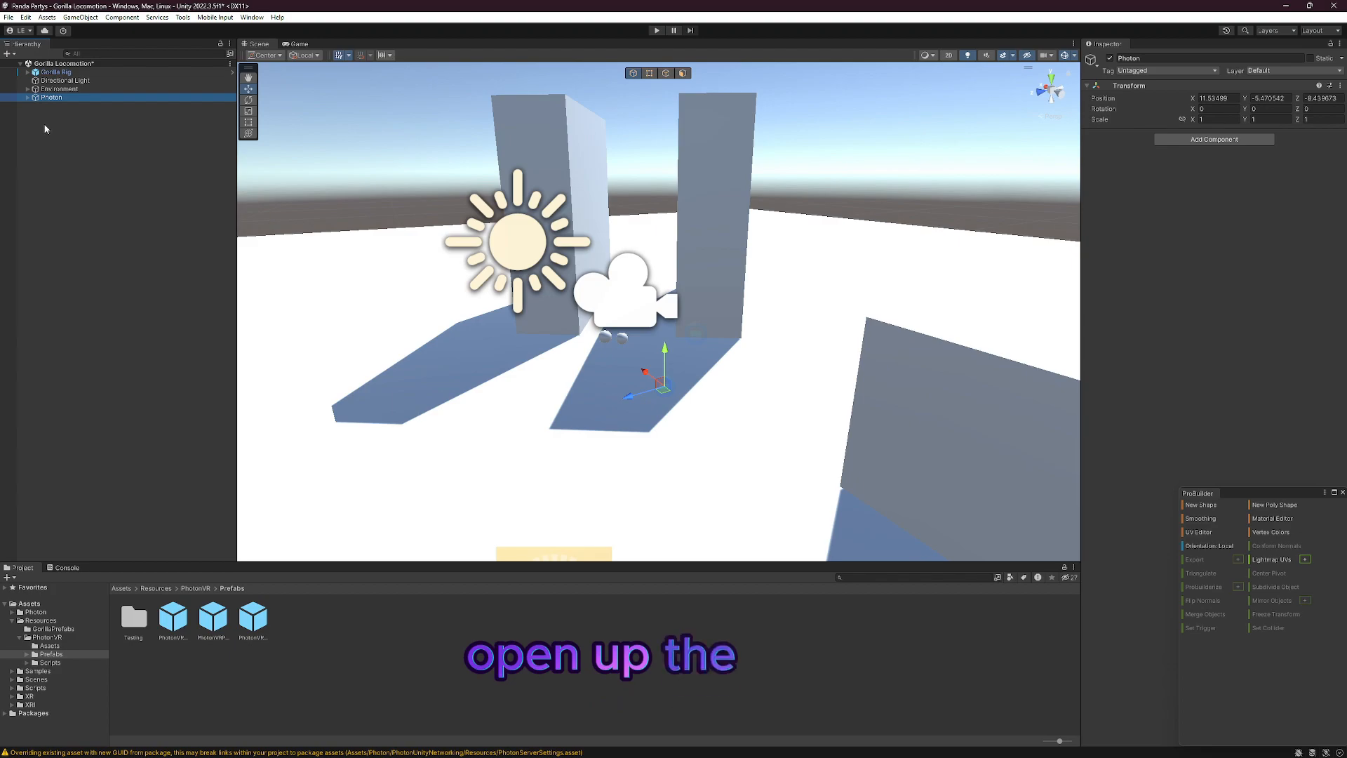
{"action": "left_click", "coordinate": [27, 97]}
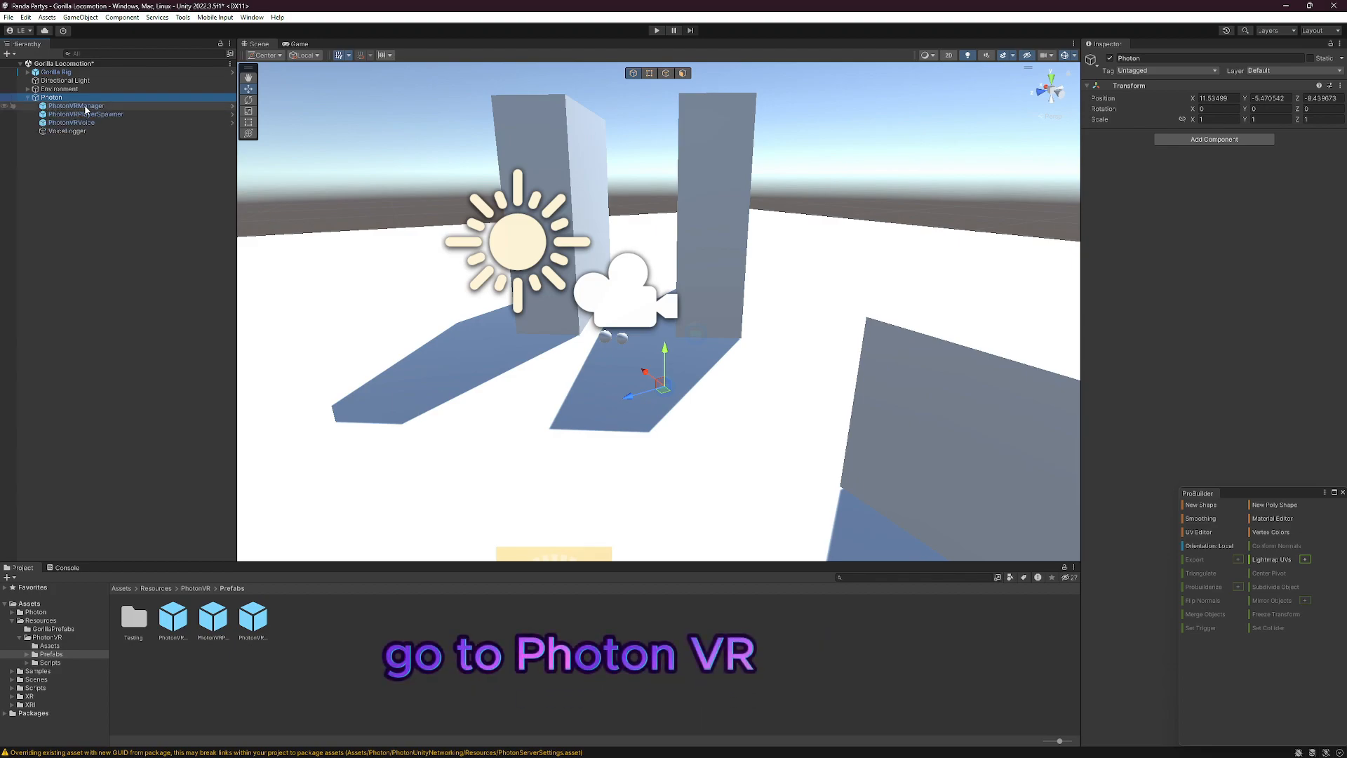
Step: Set the Default Room Limit of PhotonVRManager to 10
{"action": "left_click", "coordinate": [77, 106]}
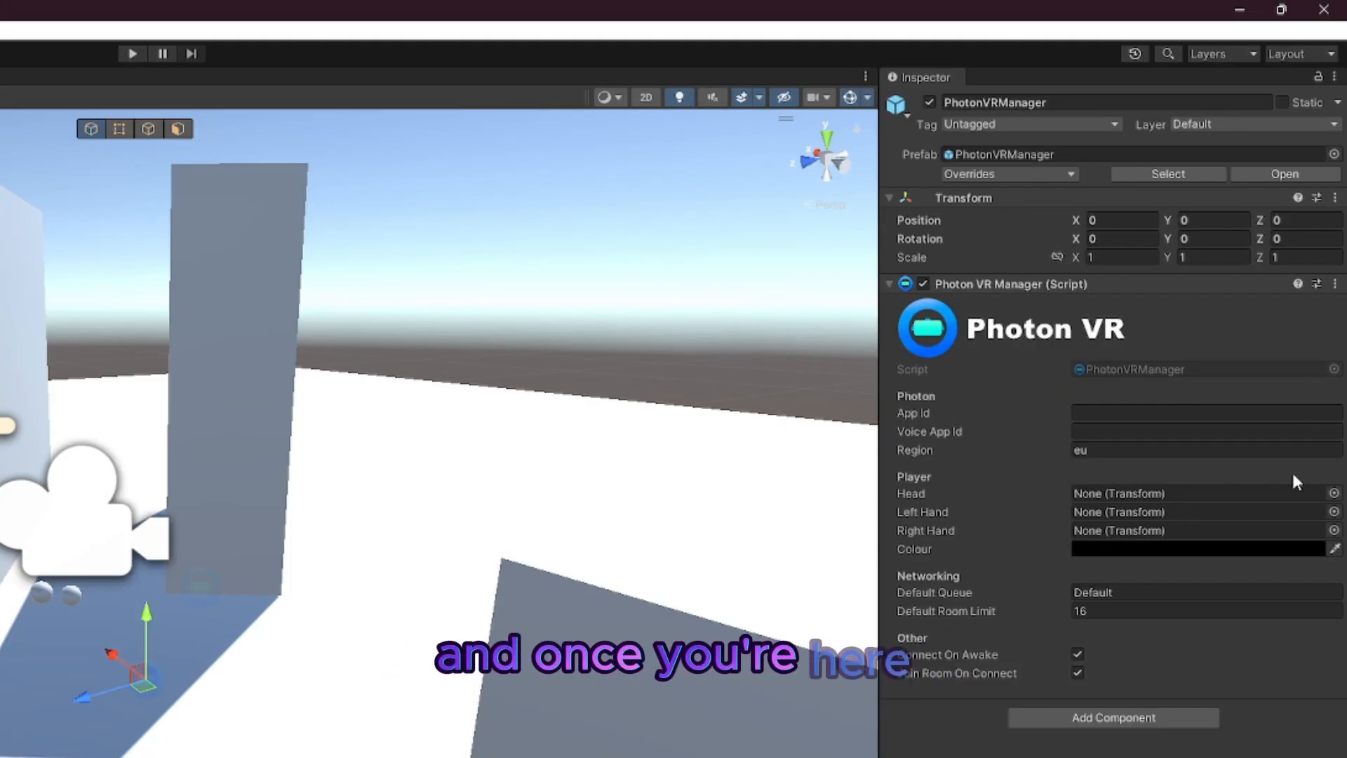
{"action": "left_click", "coordinate": [1105, 453]}
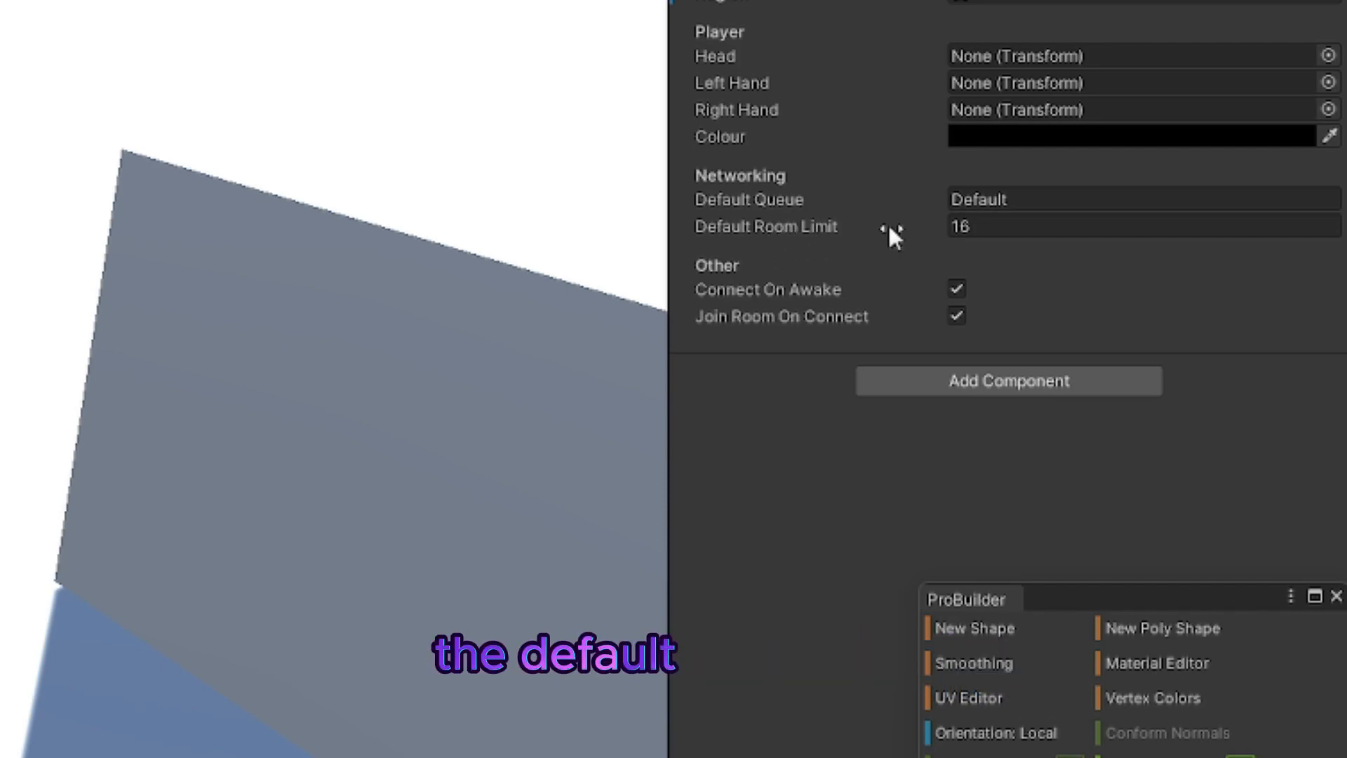
{"action": "left_click", "coordinate": [1070, 230]}
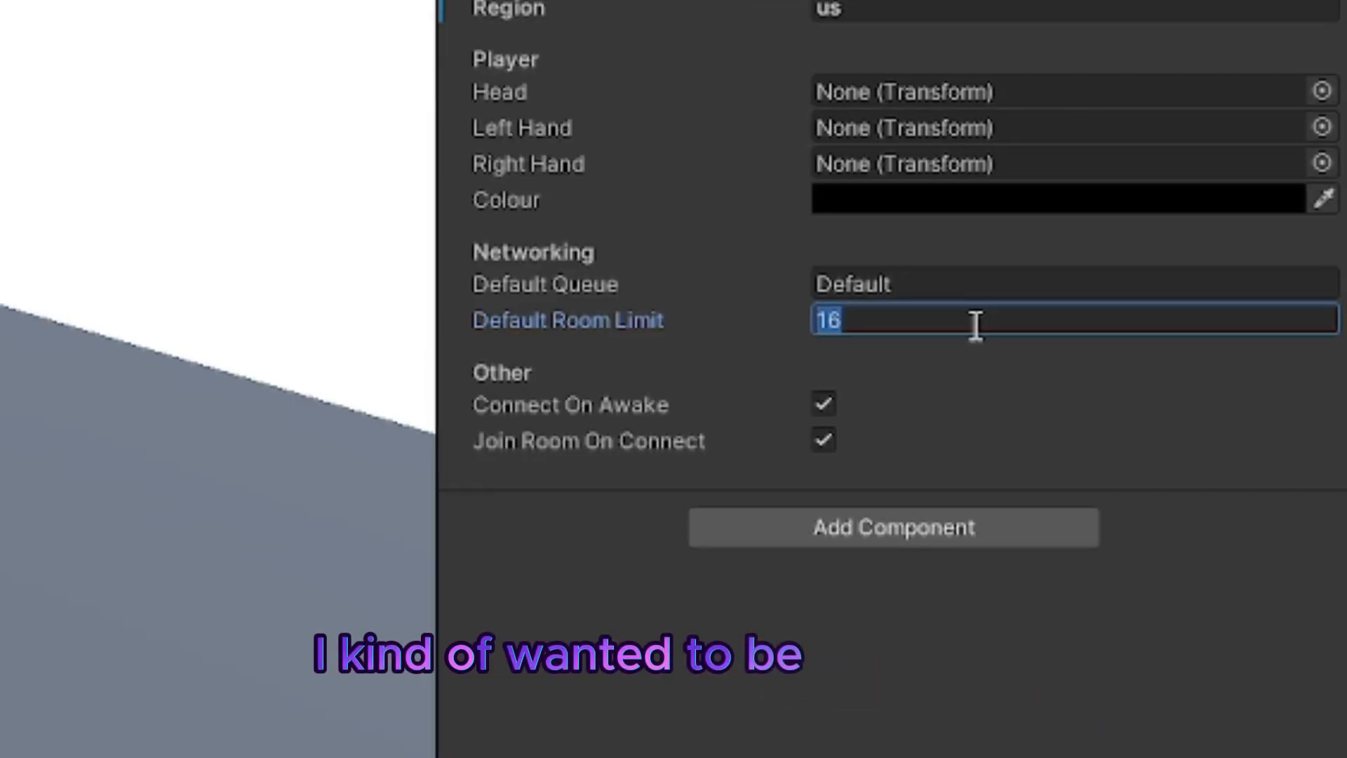
{"action": "type", "text": "10"}
{"action": "key", "text": "Return"}
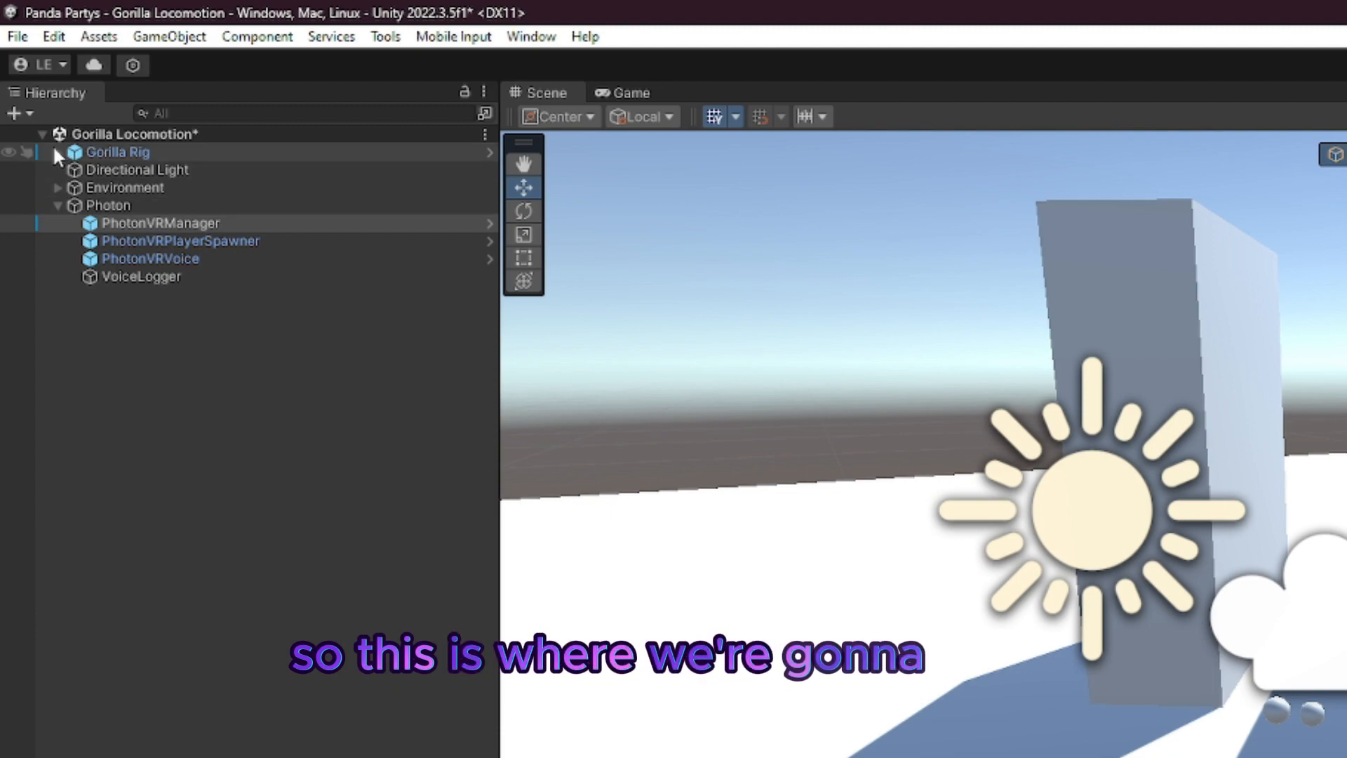
Step: Expand Gorilla Rig down to GorillaPlayer's children and assign LeftHand Controller as the Left Hand of PhotonVRManager
{"action": "left_click", "coordinate": [57, 152]}
{"action": "left_click", "coordinate": [210, 434]}
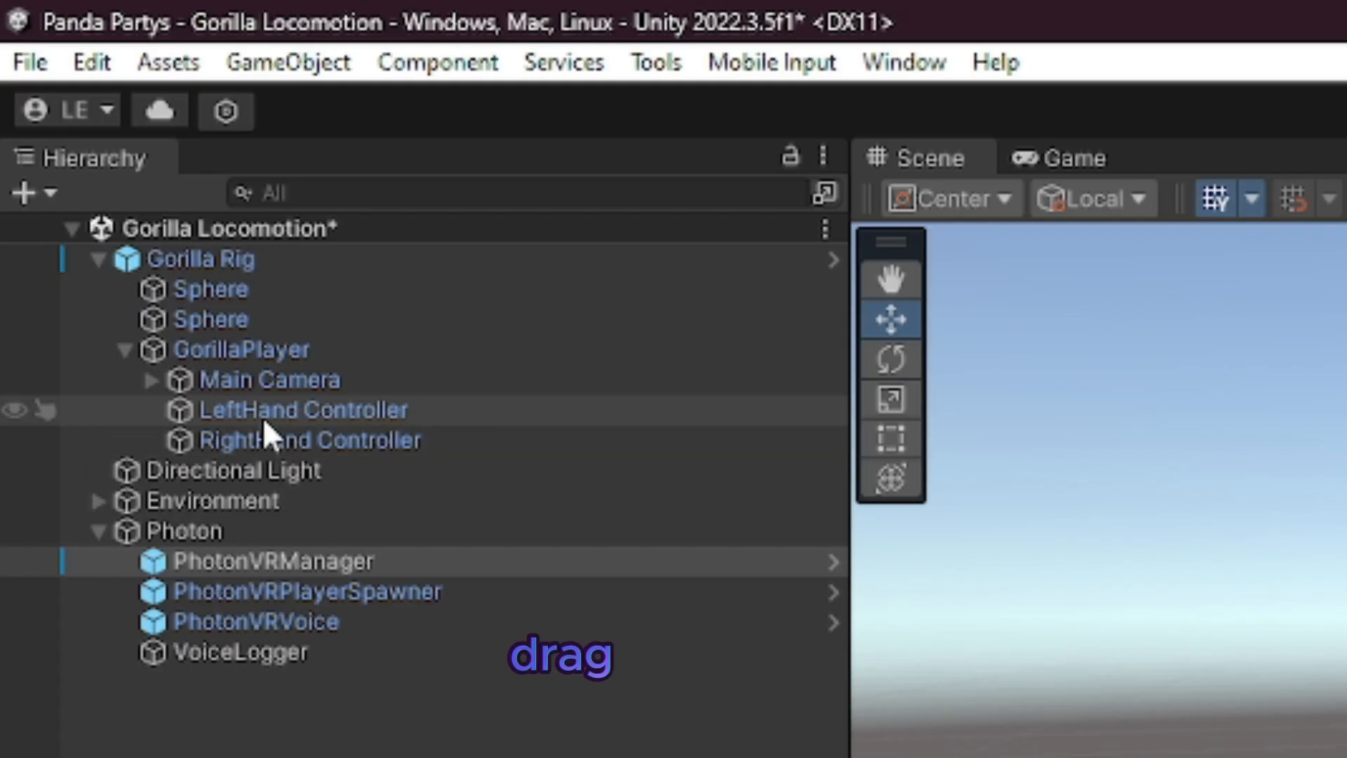
{"action": "left_click_drag", "start_coordinate": [251, 414], "coordinate": [971, 128]}
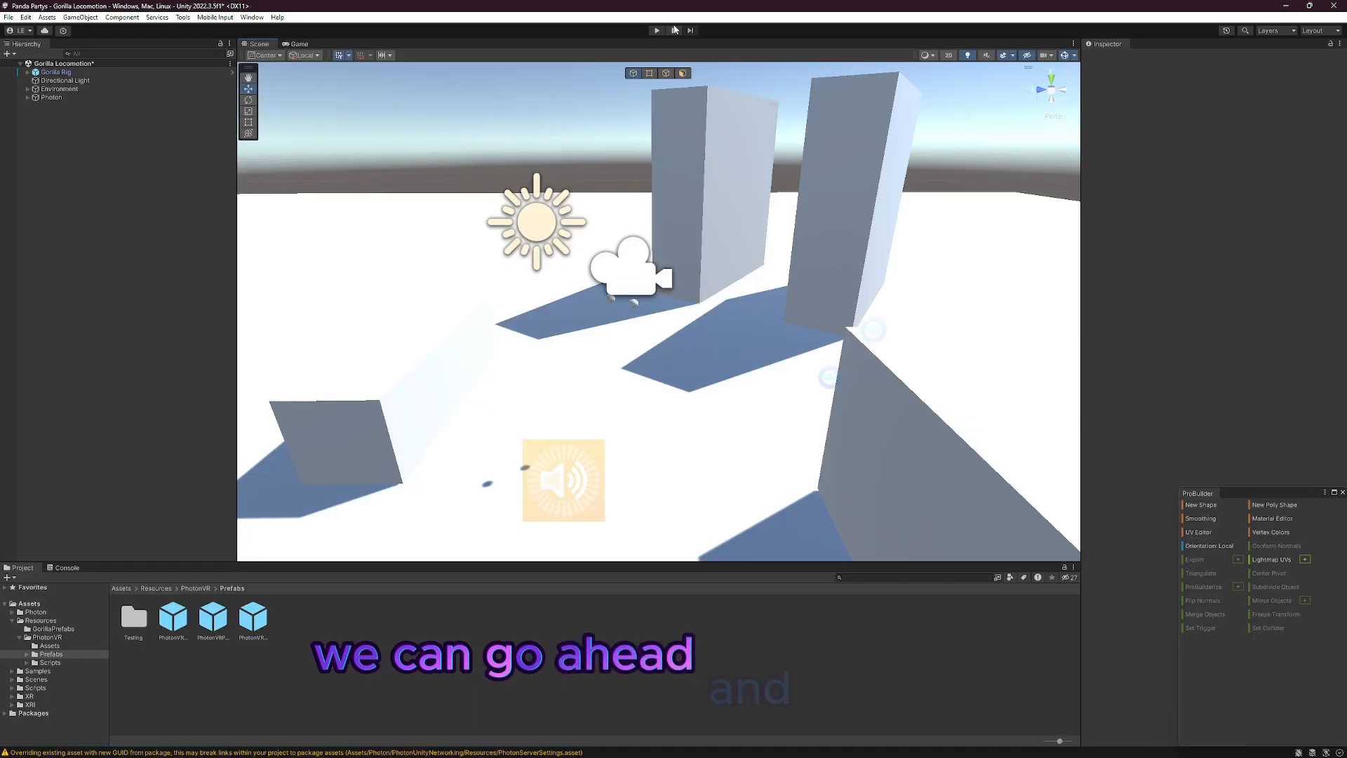
Step: Run the scene, look around the spawned player in the Scene view and switch the gizmos on
{"action": "left_click", "coordinate": [657, 31]}
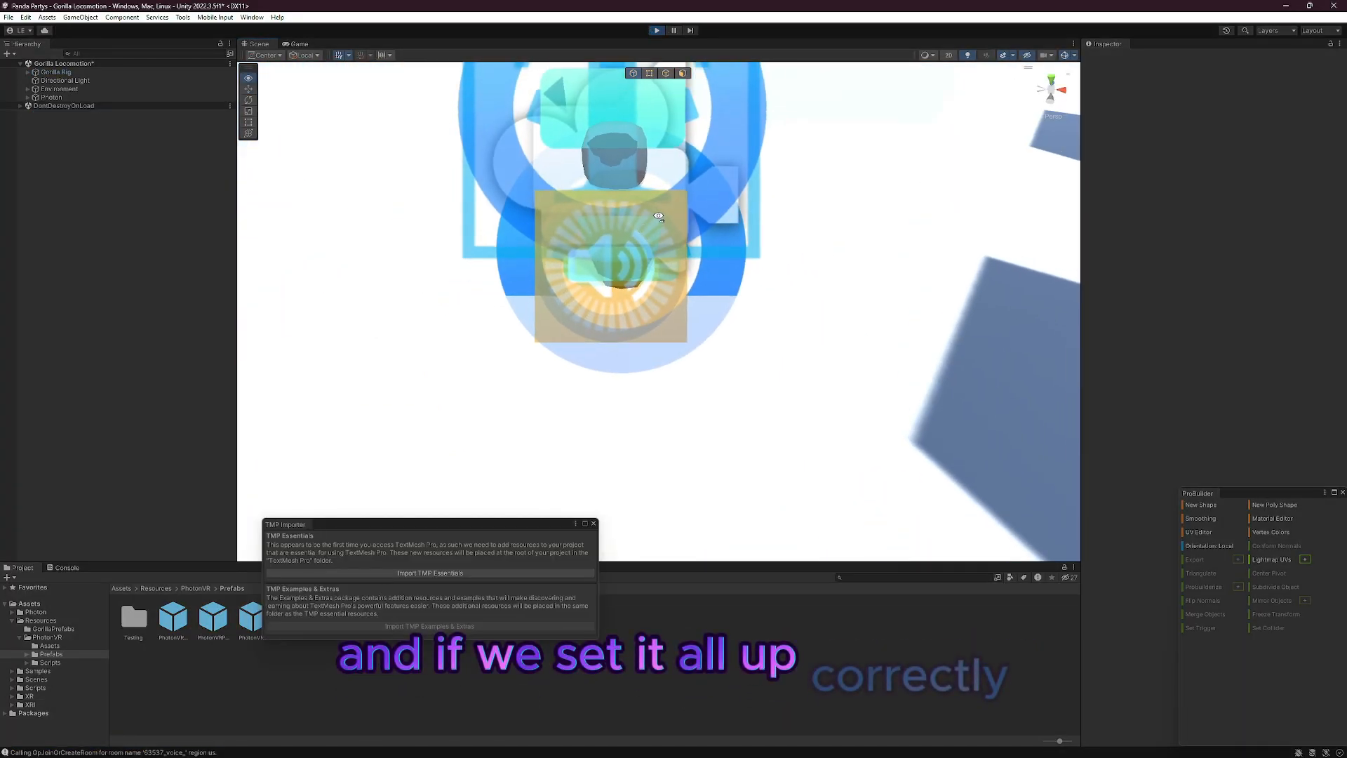
{"action": "key", "text": "s"}
{"action": "right_click_drag", "start_coordinate": [896, 182], "coordinate": [966, 147]}
{"action": "key", "text": "w"}
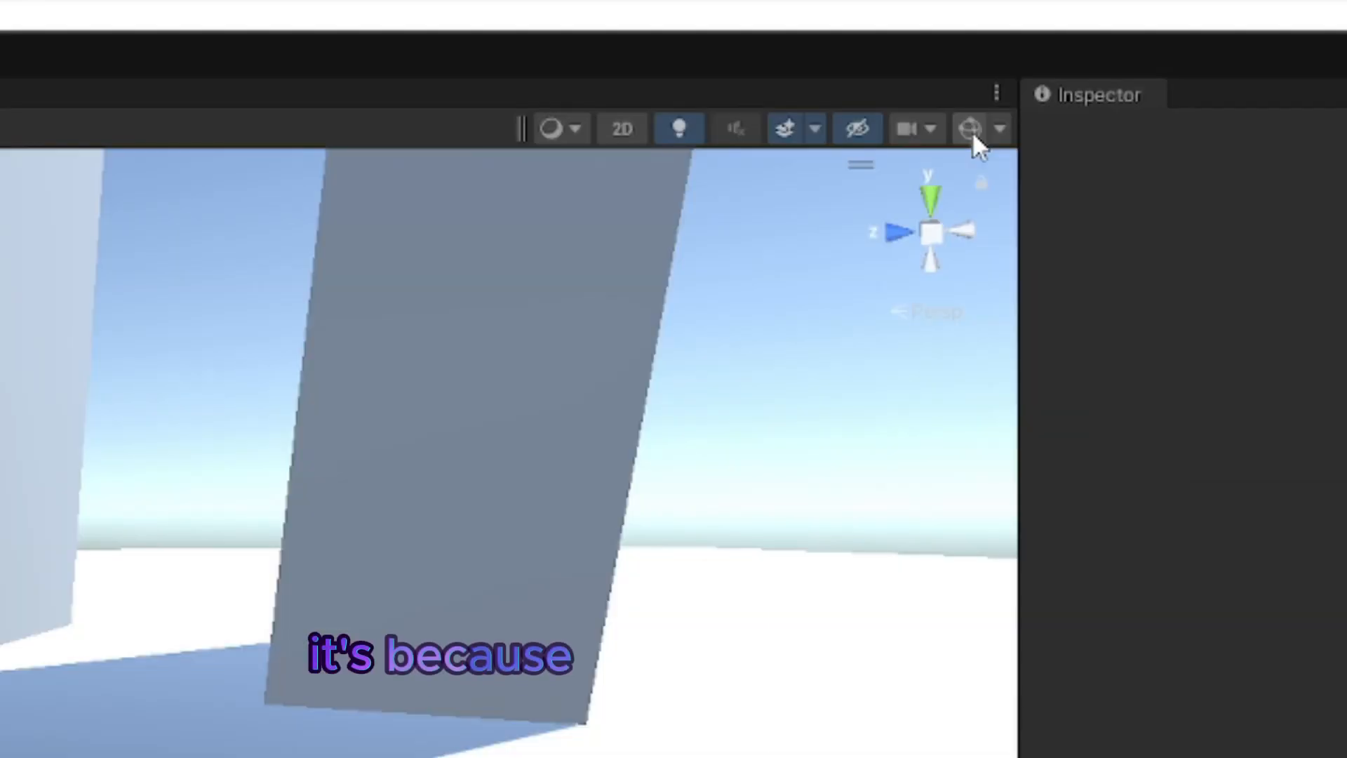
{"action": "left_click", "coordinate": [971, 132]}
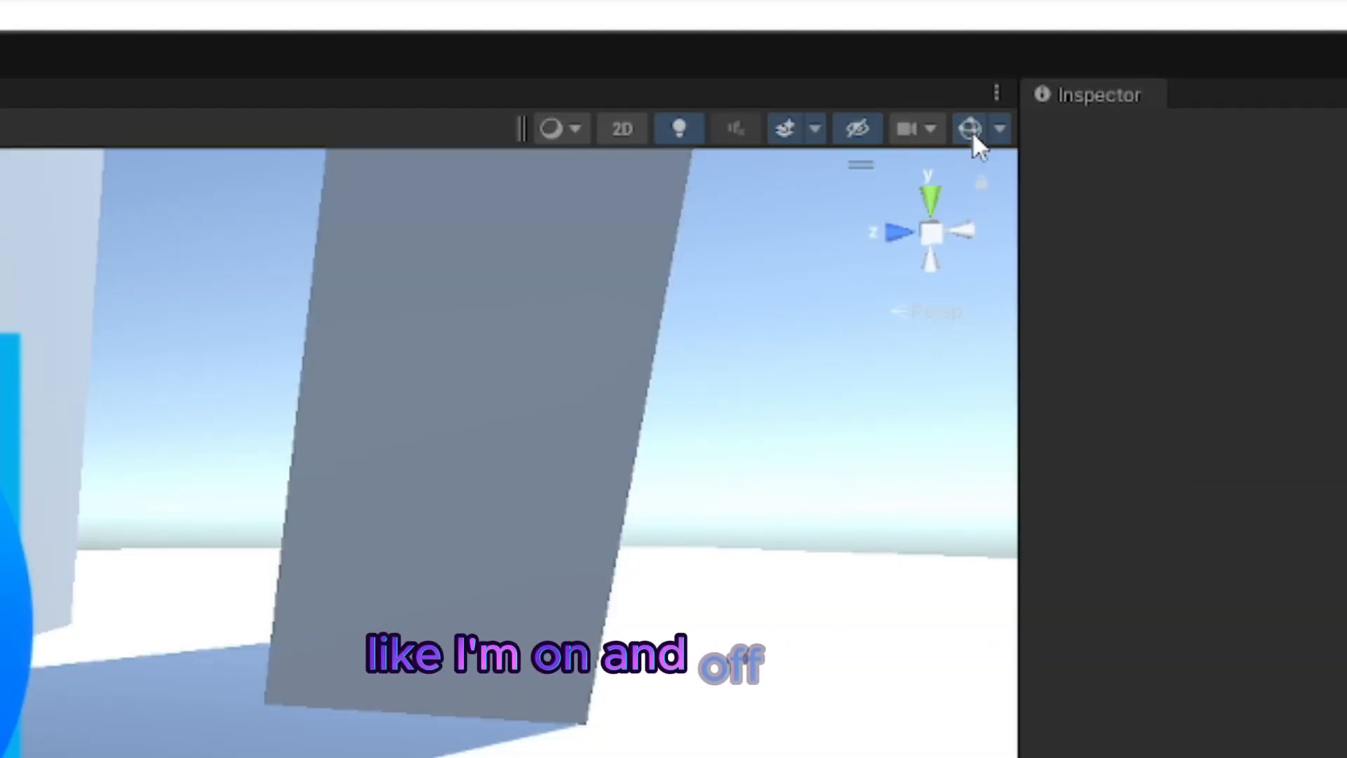
Step: Import the TMP Essentials and the TMP Examples & Extras, and close the TMP Importer
{"action": "right_click_drag", "start_coordinate": [565, 544], "coordinate": [776, 680]}
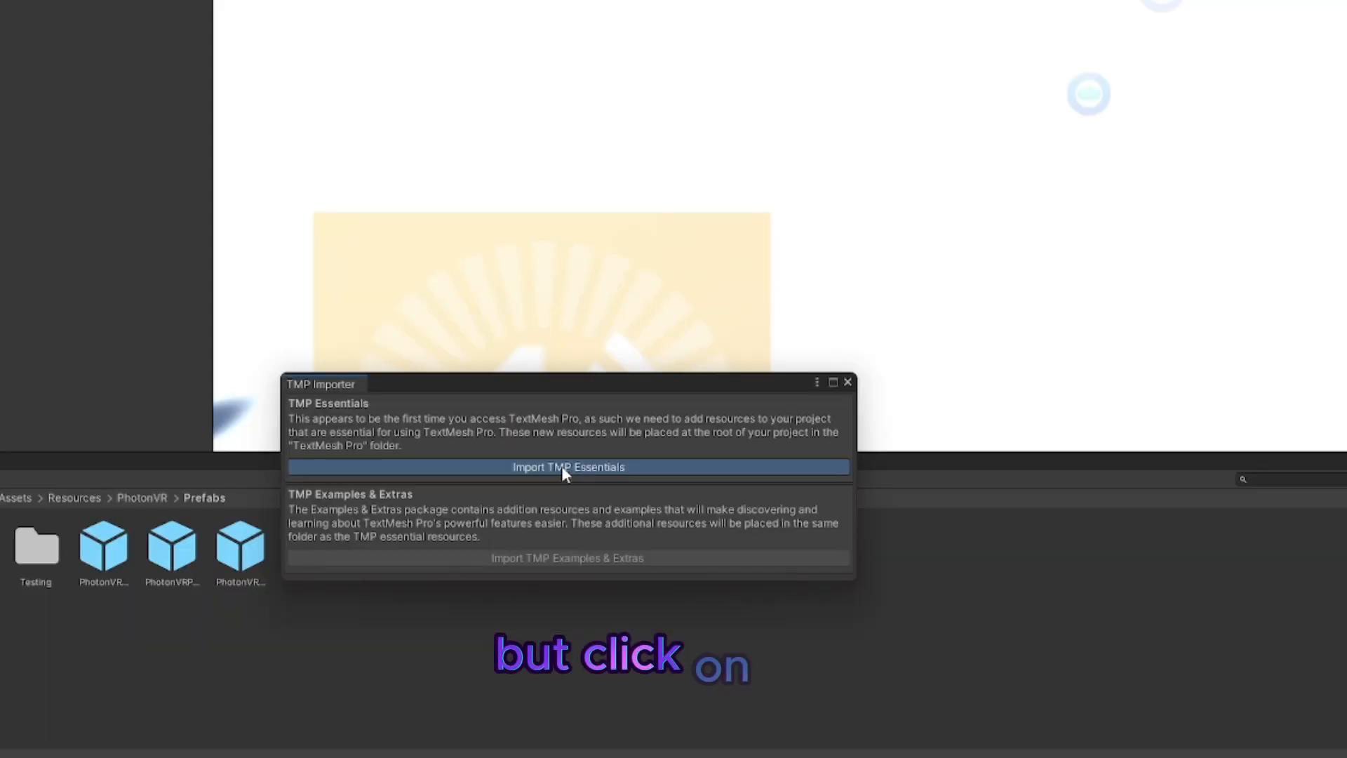
{"action": "left_click", "coordinate": [561, 466]}
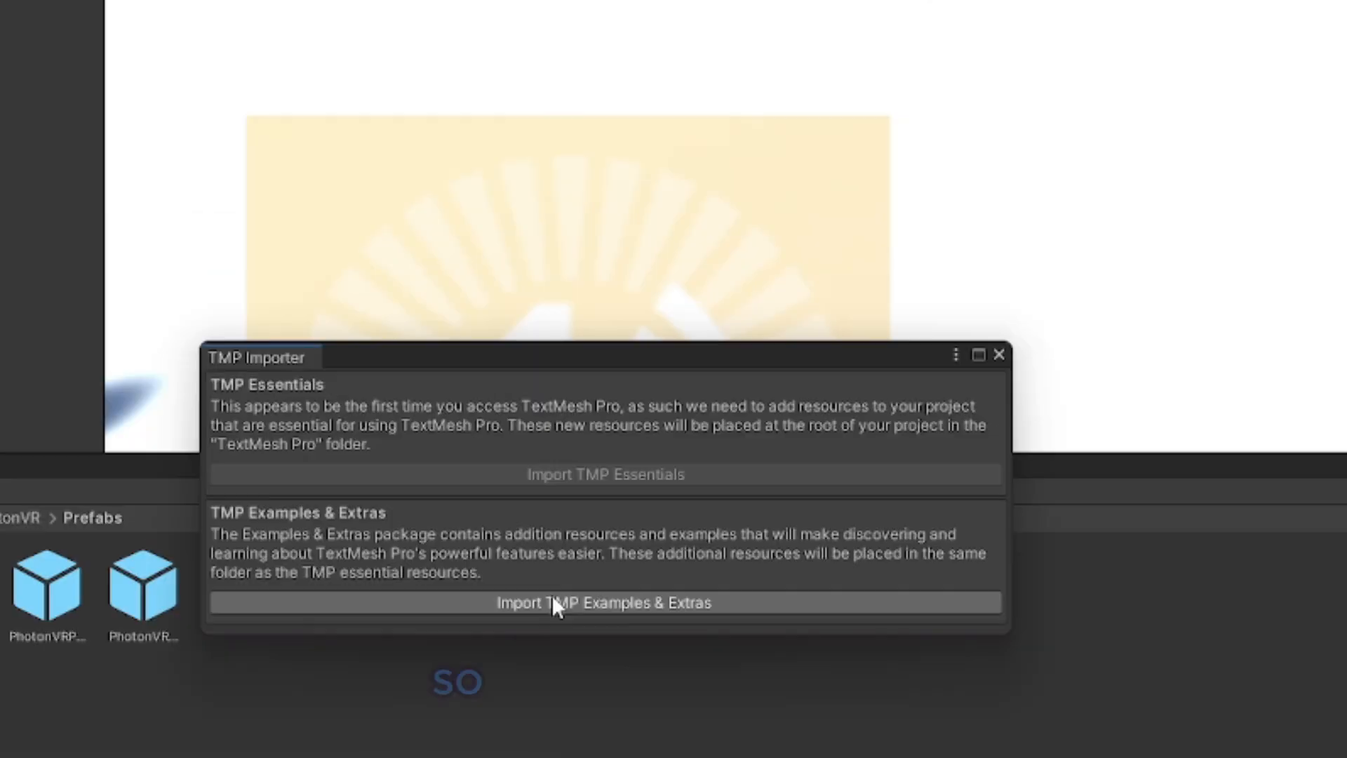
{"action": "left_click", "coordinate": [569, 602]}
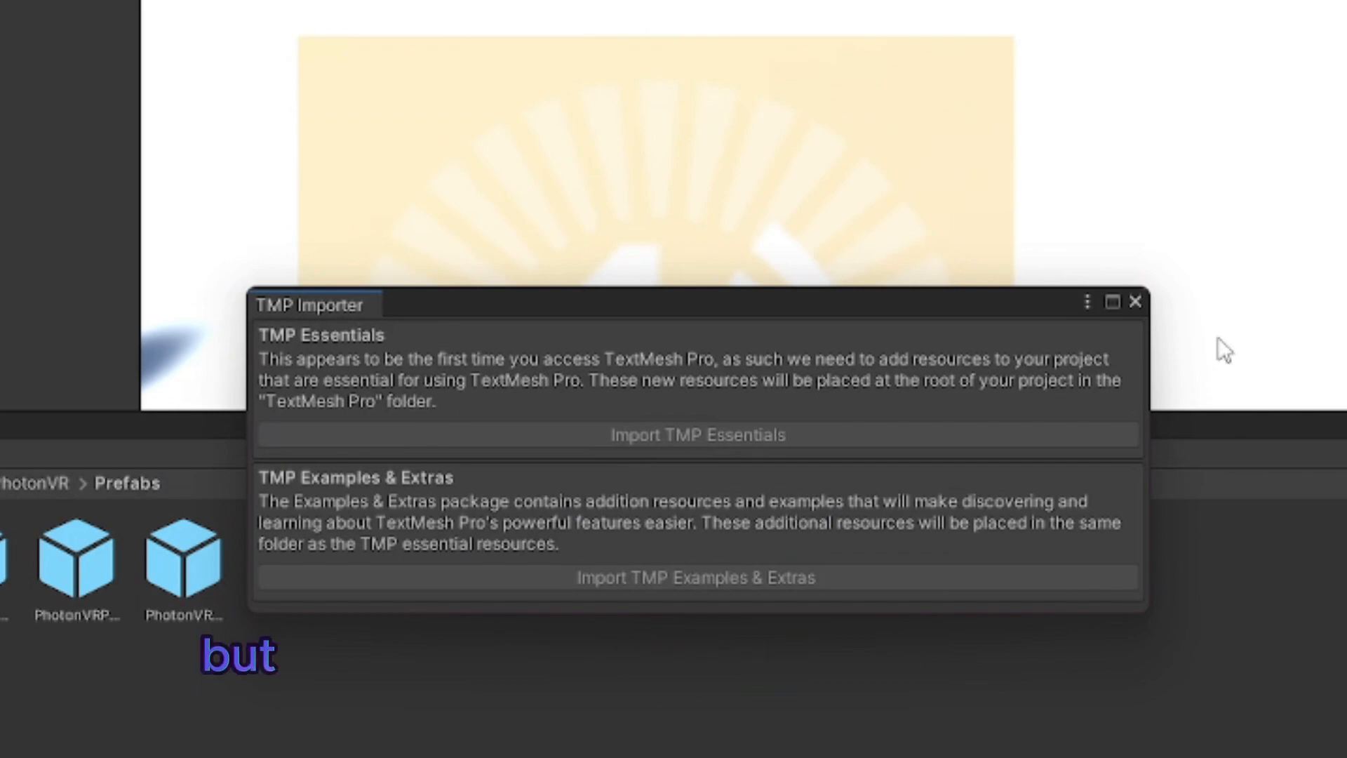
{"action": "left_click", "coordinate": [1135, 303]}
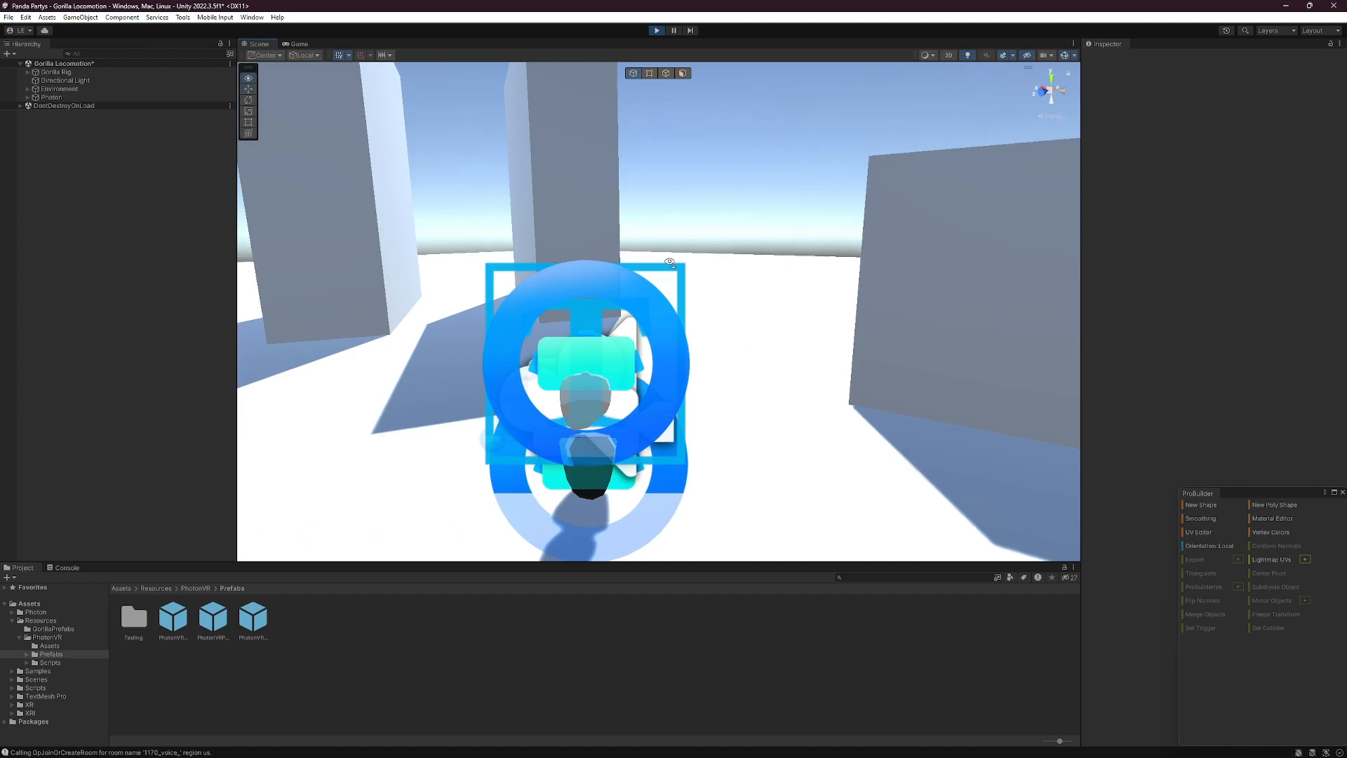
Step: Run the scene again to check that the player spawns, and hide the Scene view gizmos
{"action": "mouse_move", "coordinate": [691, 282]}
{"action": "right_mouse_down"}
{"action": "mouse_move", "coordinate": [671, 280]}
{"action": "mouse_move", "coordinate": [697, 286]}
{"action": "right_mouse_up"}
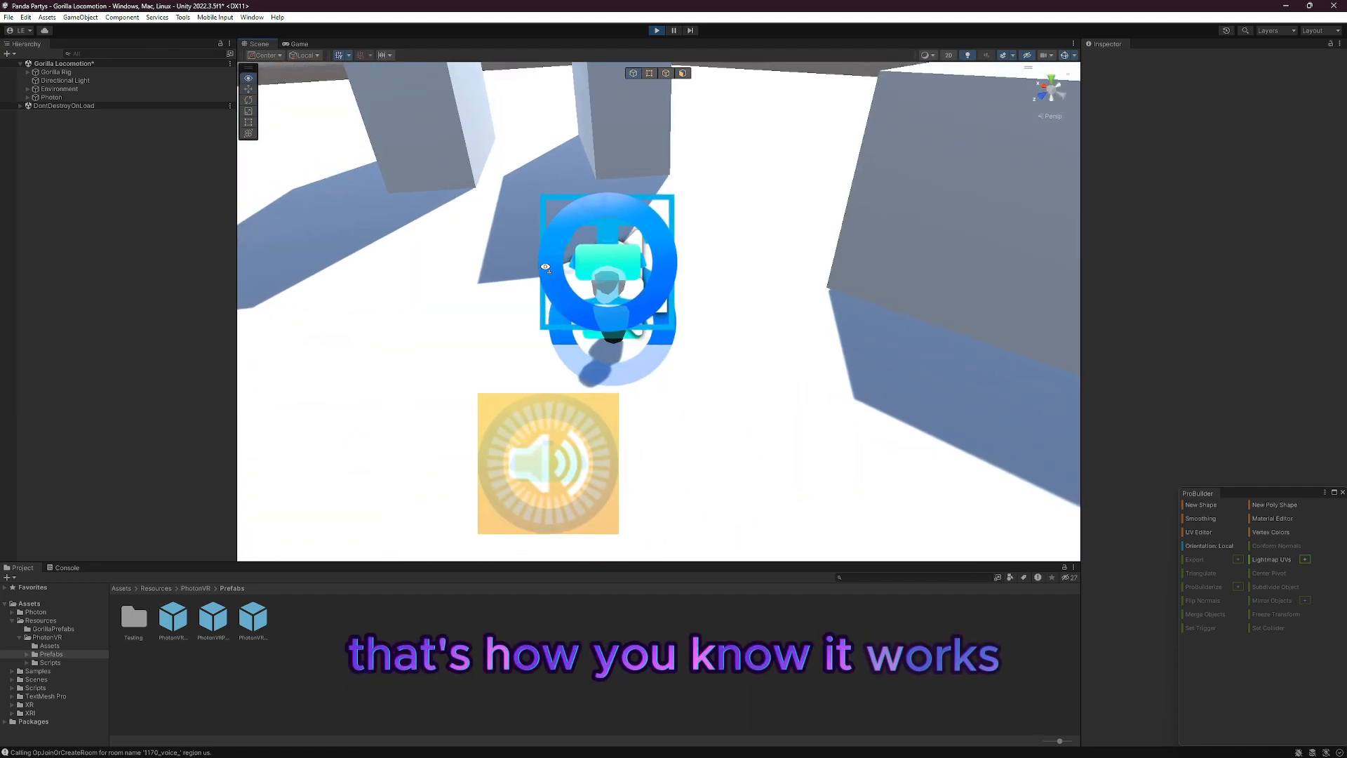
{"action": "left_click", "coordinate": [1065, 56]}
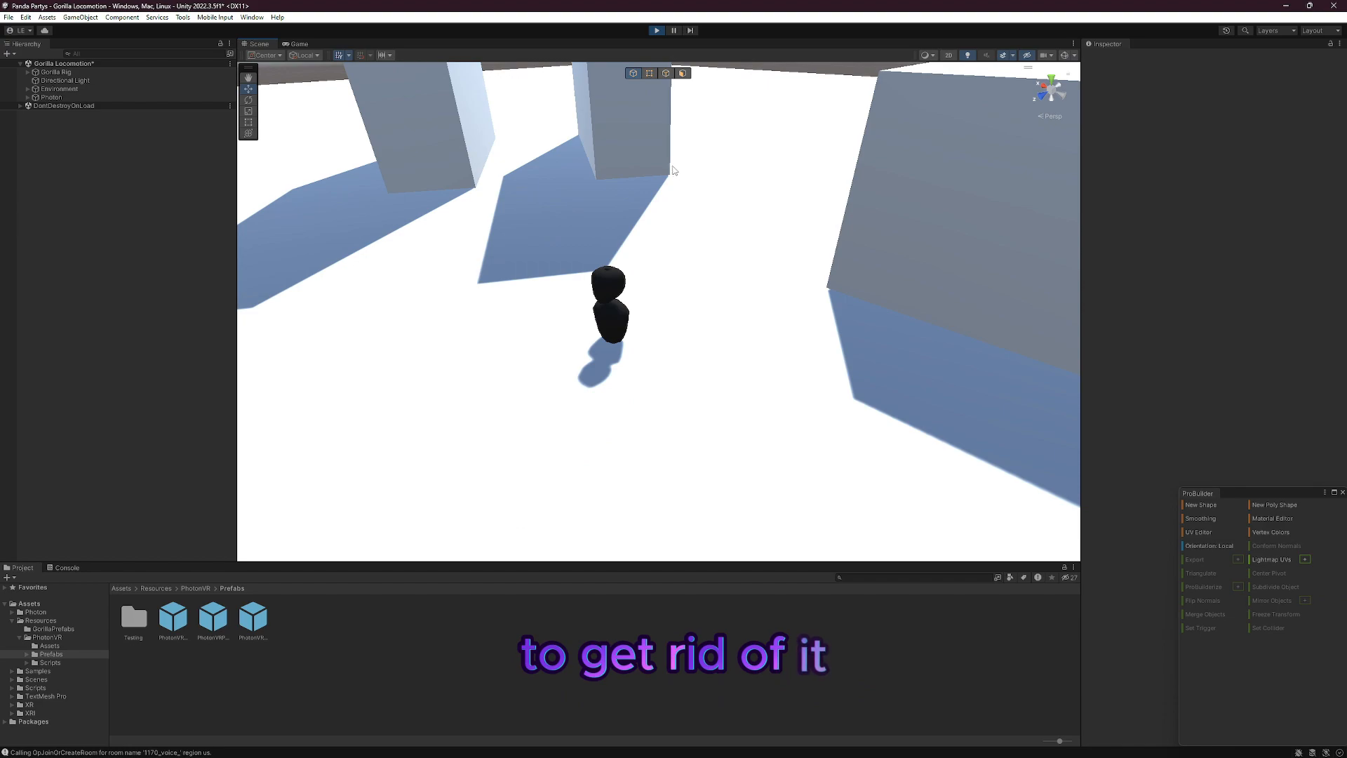
Step: Test the hand tracking by moving GorillaPlayer's LeftHand Controller around in the running scene, raising it above the player and lowering it beside the body
{"action": "left_click", "coordinate": [28, 72]}
{"action": "left_click", "coordinate": [35, 97]}
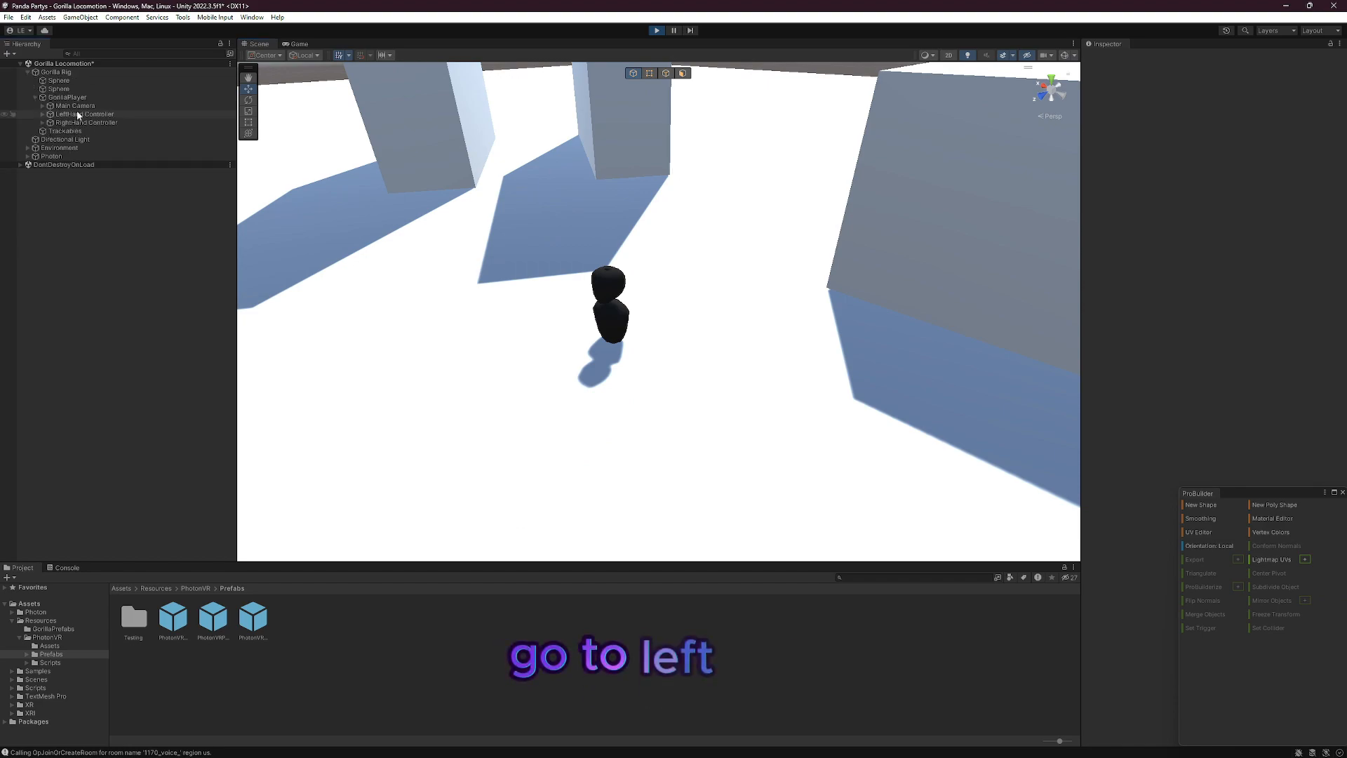
{"action": "left_click", "coordinate": [84, 114]}
{"action": "key", "text": "f"}
{"action": "left_click_drag", "start_coordinate": [590, 296], "coordinate": [772, 312]}
{"action": "left_click_drag", "start_coordinate": [671, 284], "coordinate": [486, 321]}
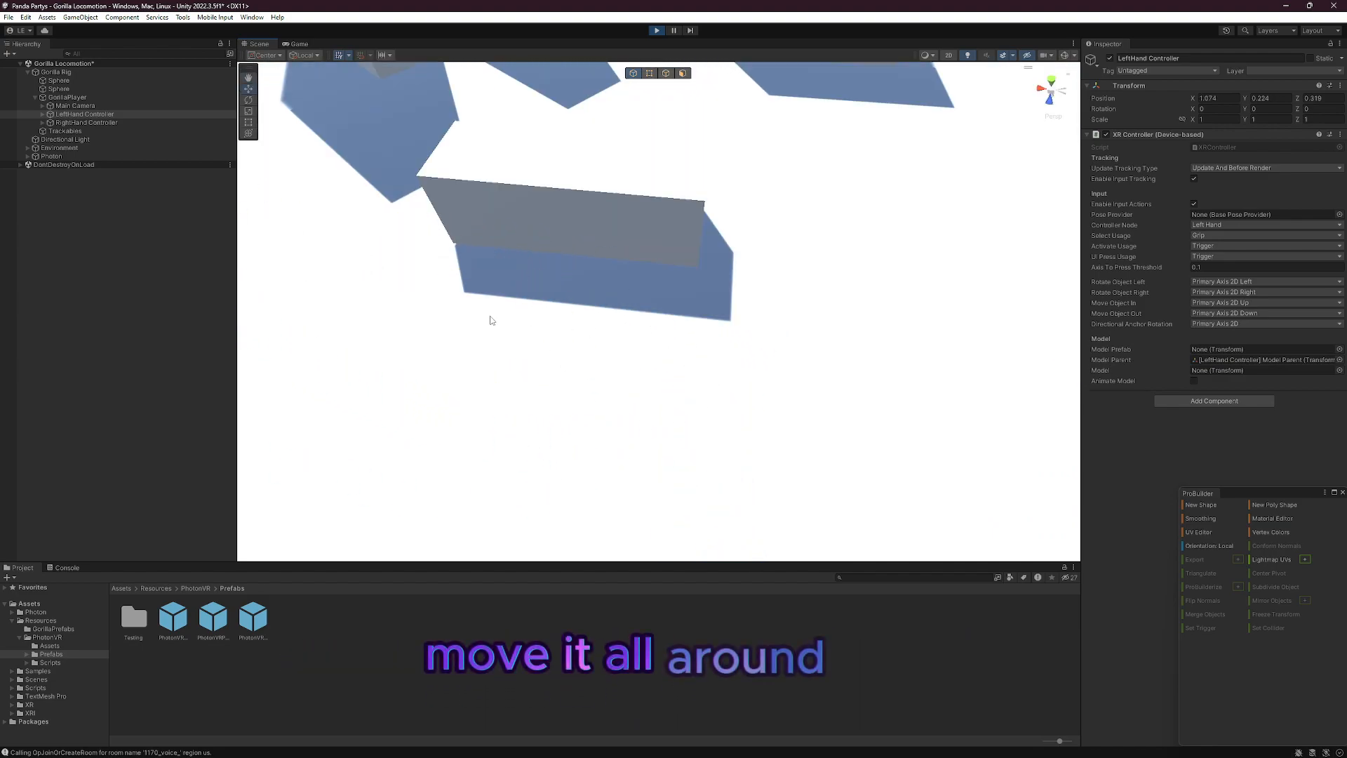
{"action": "left_click_drag", "start_coordinate": [420, 294], "coordinate": [574, 246]}
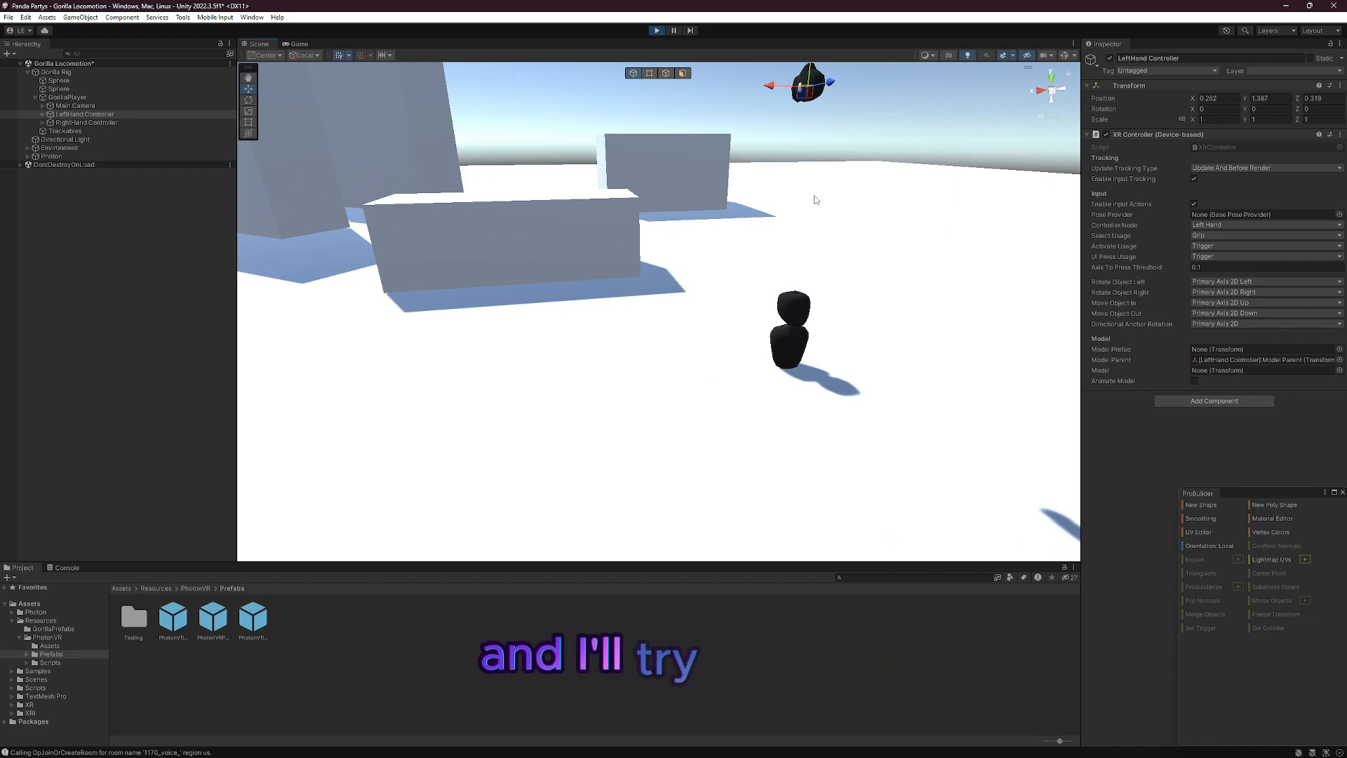
{"action": "left_click_drag", "start_coordinate": [842, 183], "coordinate": [711, 142], "text": "alt"}
{"action": "left_click_drag", "start_coordinate": [792, 394], "coordinate": [794, 419]}
{"action": "right_click_drag", "start_coordinate": [794, 418], "coordinate": [763, 379]}
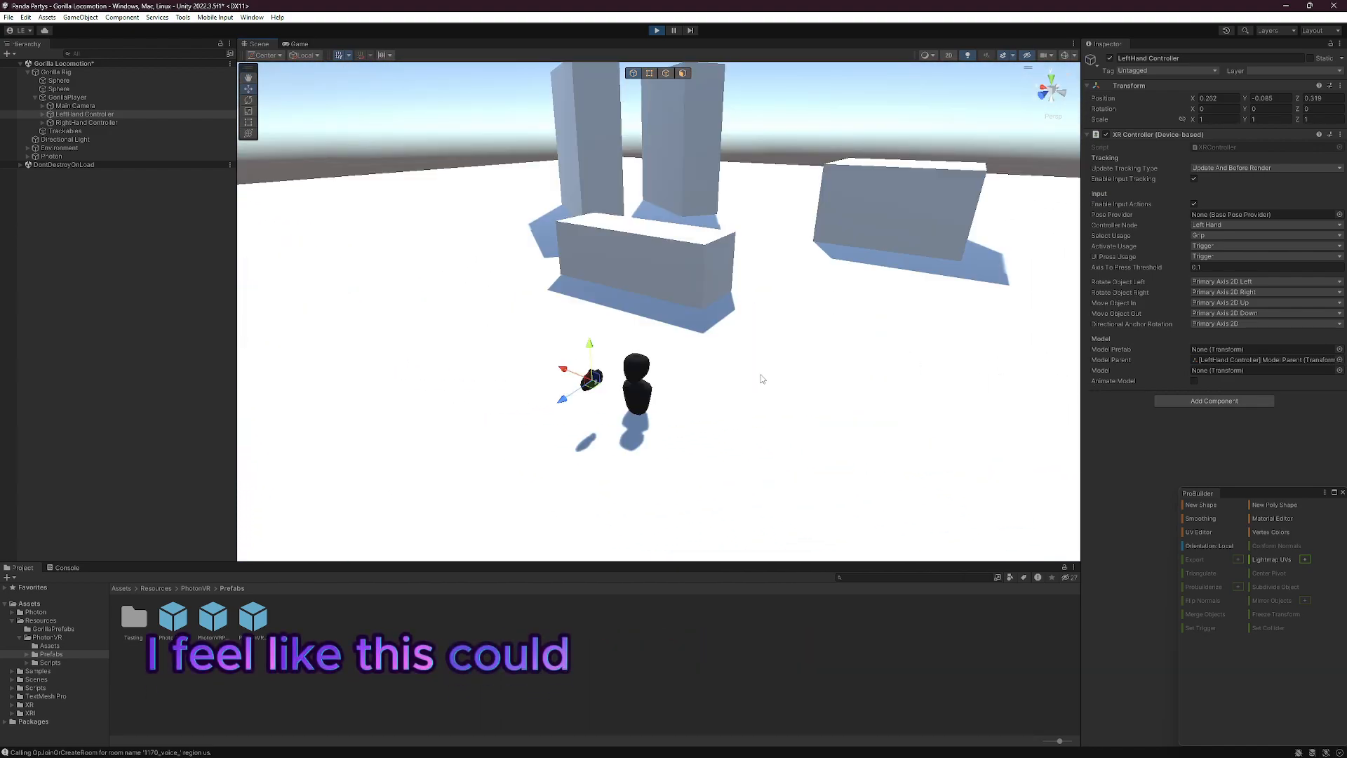